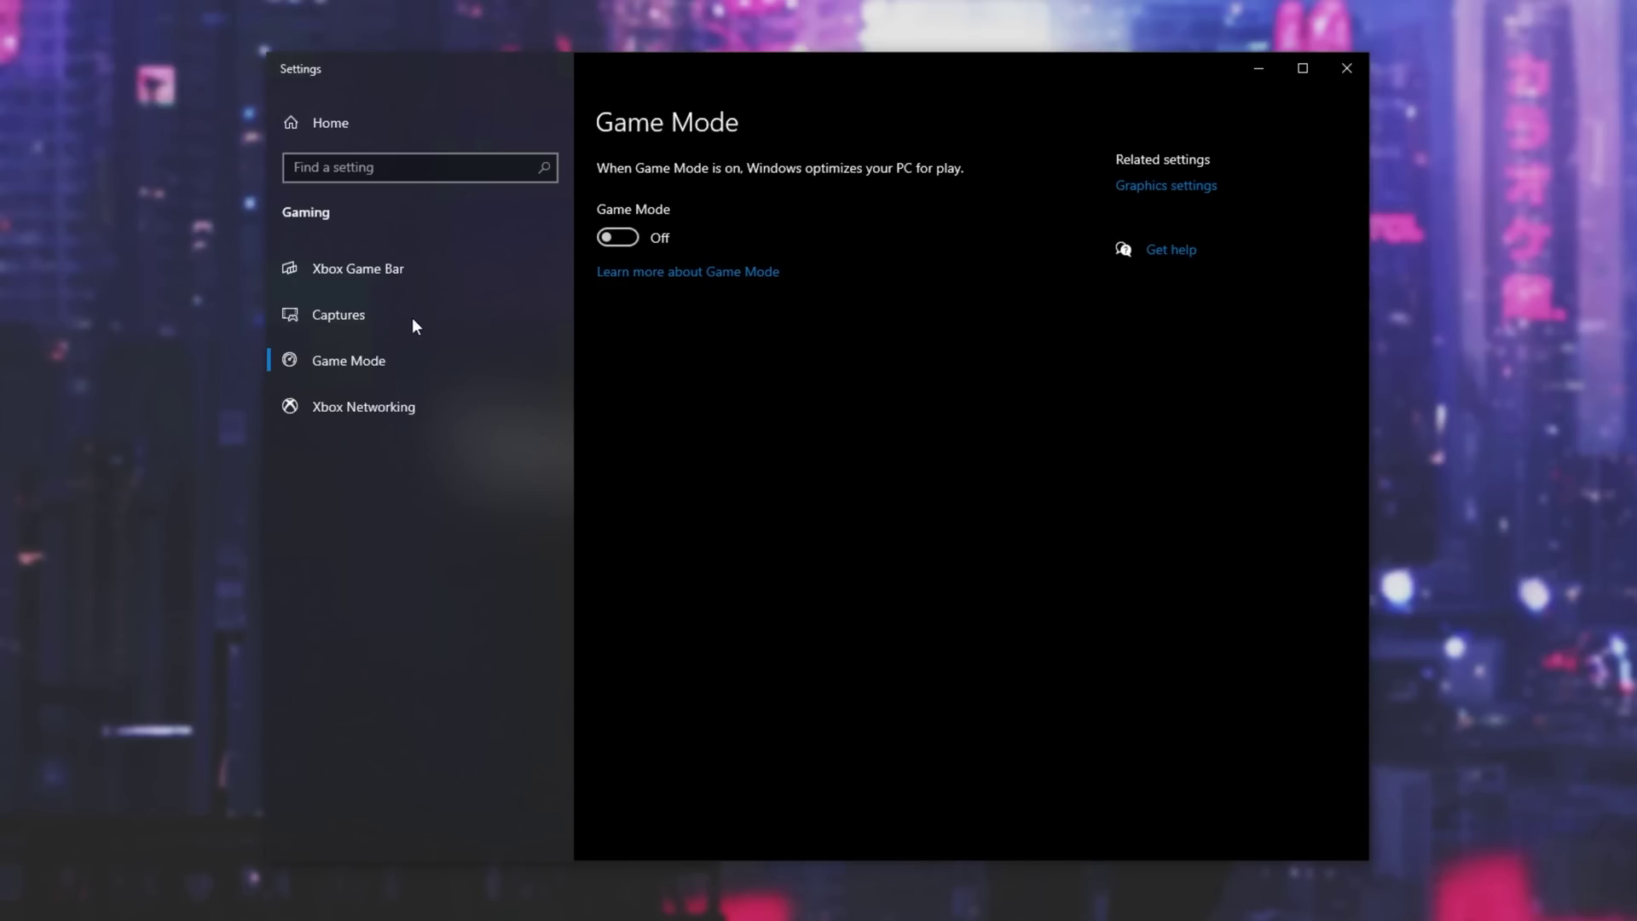
# Step: Confirm background recording is off under Captures, then view the Xbox Game Bar settings
pyautogui.click(368, 317)
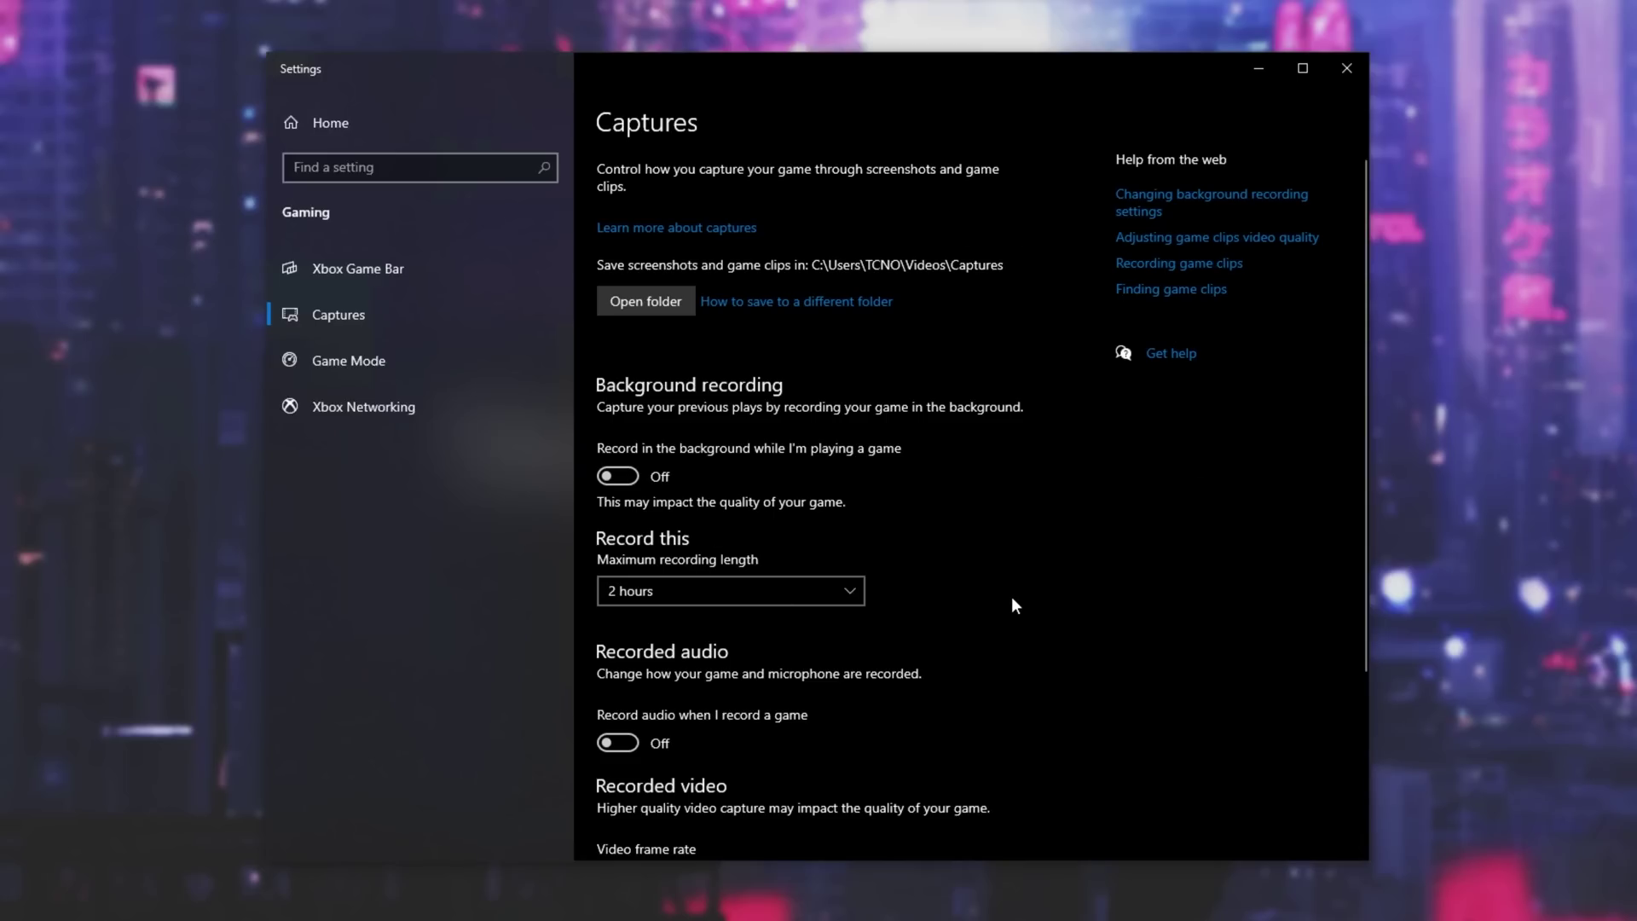
pyautogui.scroll(-3, 641, 501)
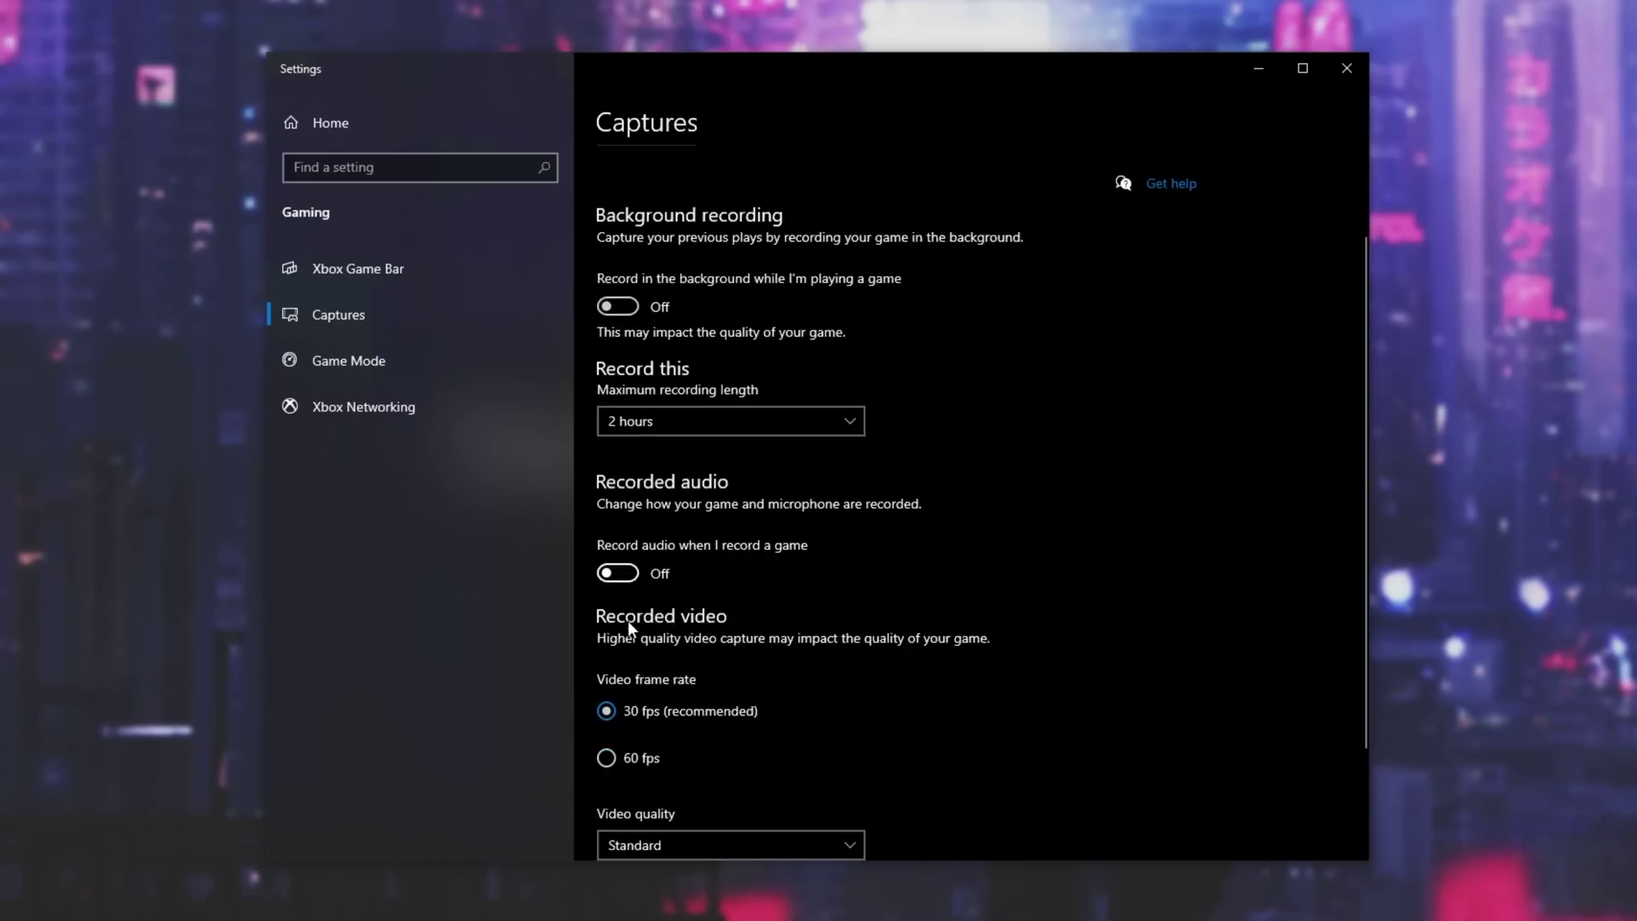
pyautogui.scroll(3, 1044, 549)
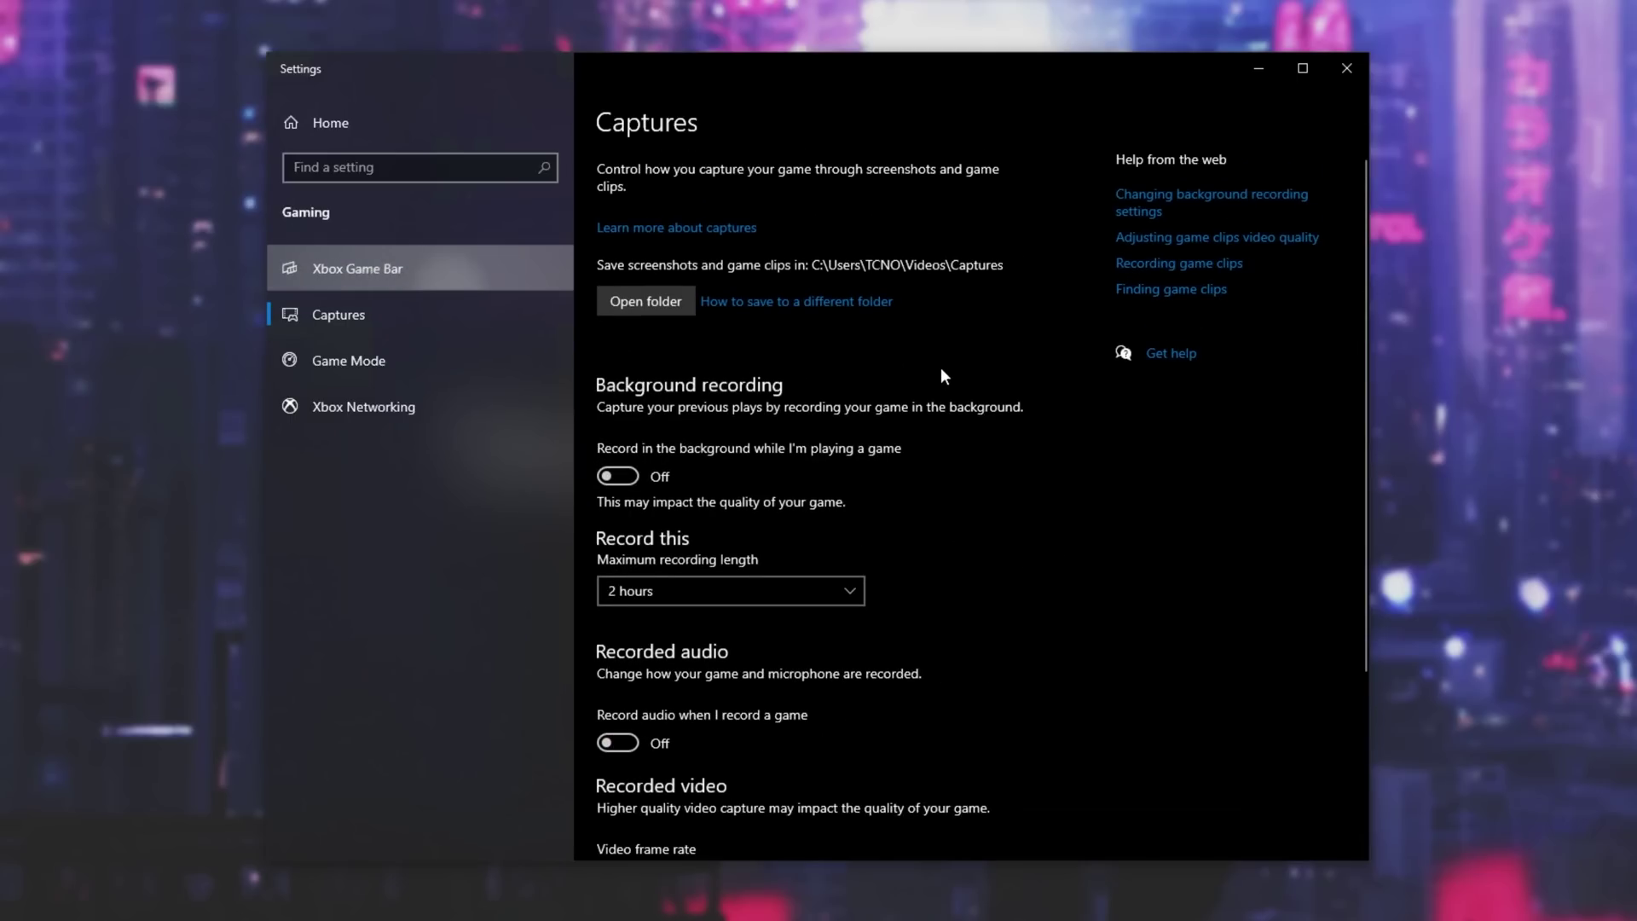
pyautogui.click(571, 280)
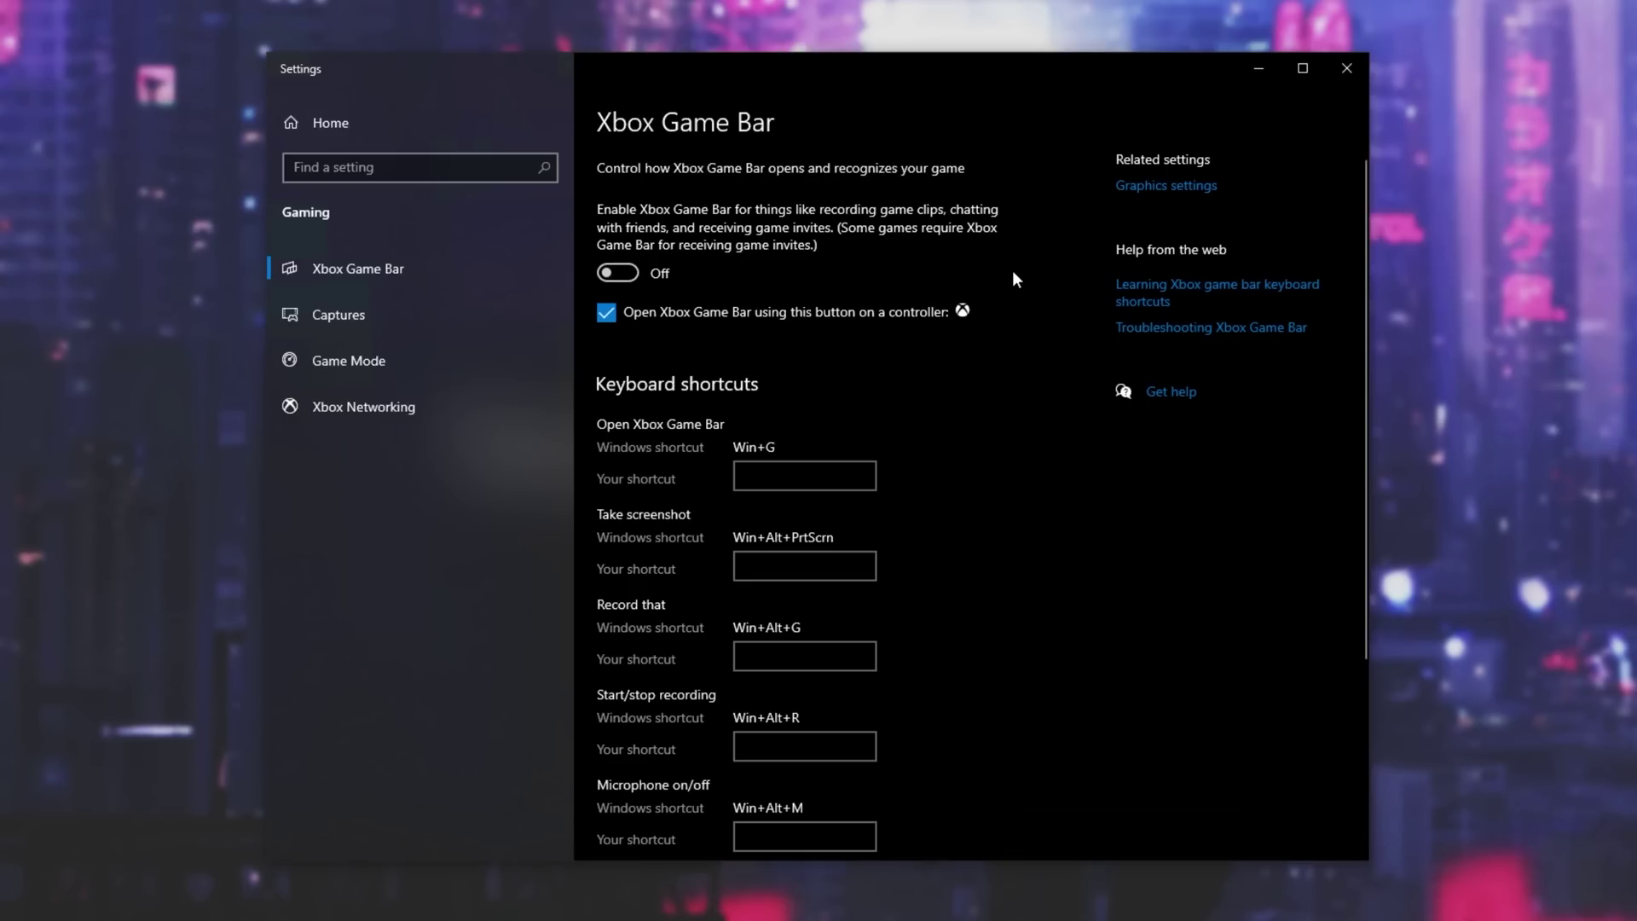
pyautogui.scroll(2, 1013, 277)
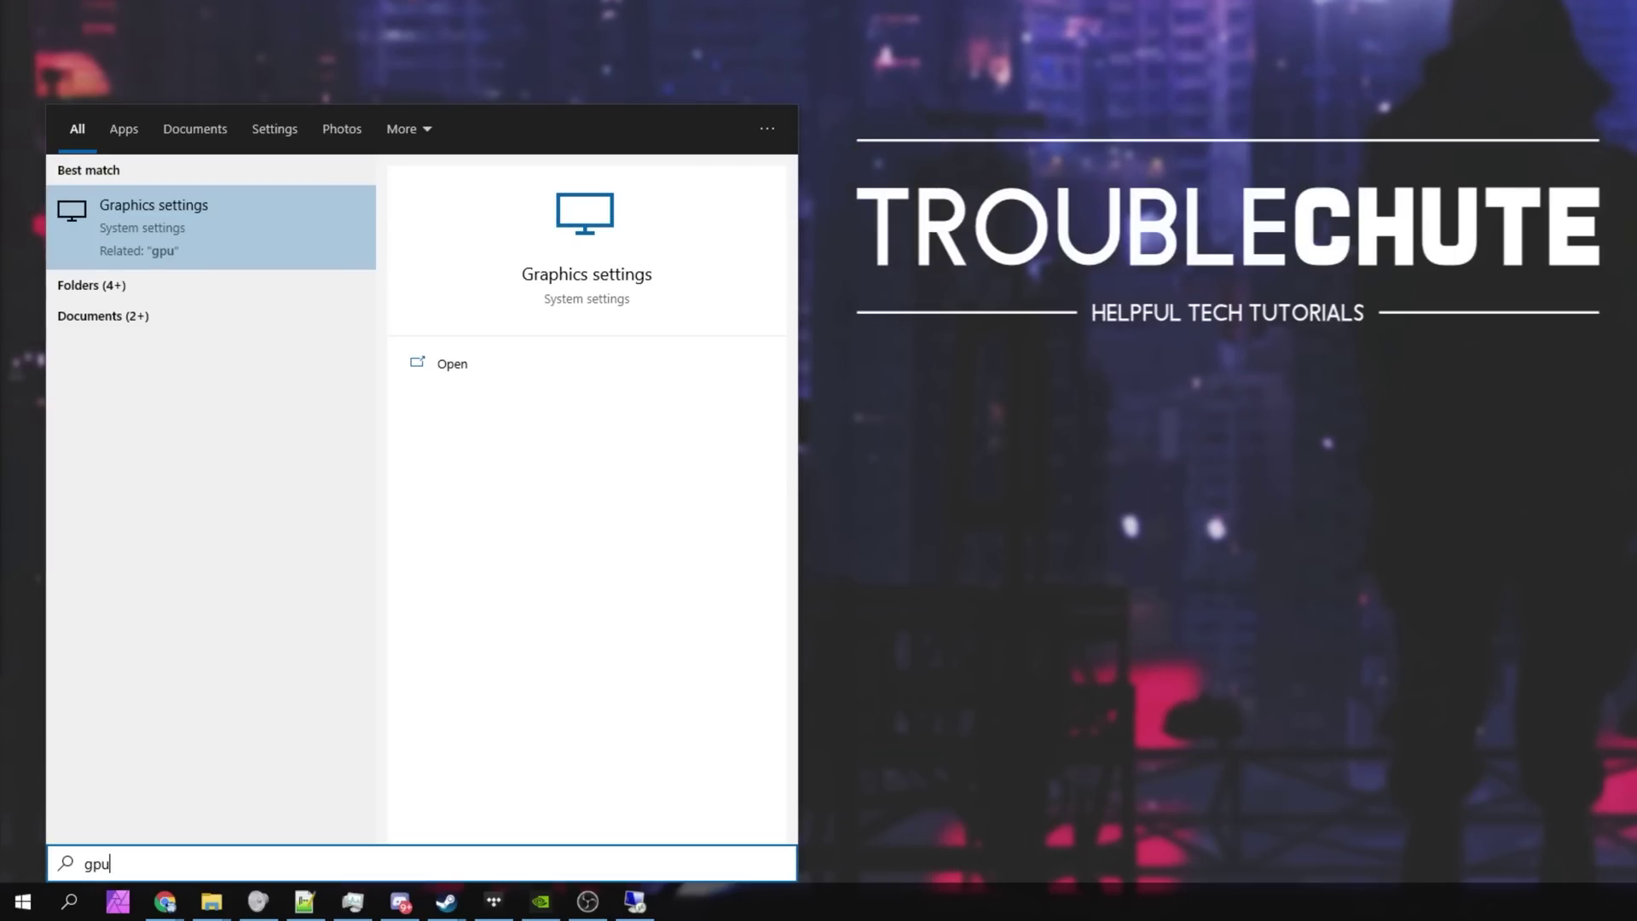
# Step: Open Graphics settings from the 'gpu' search result
pyautogui.press('Return')
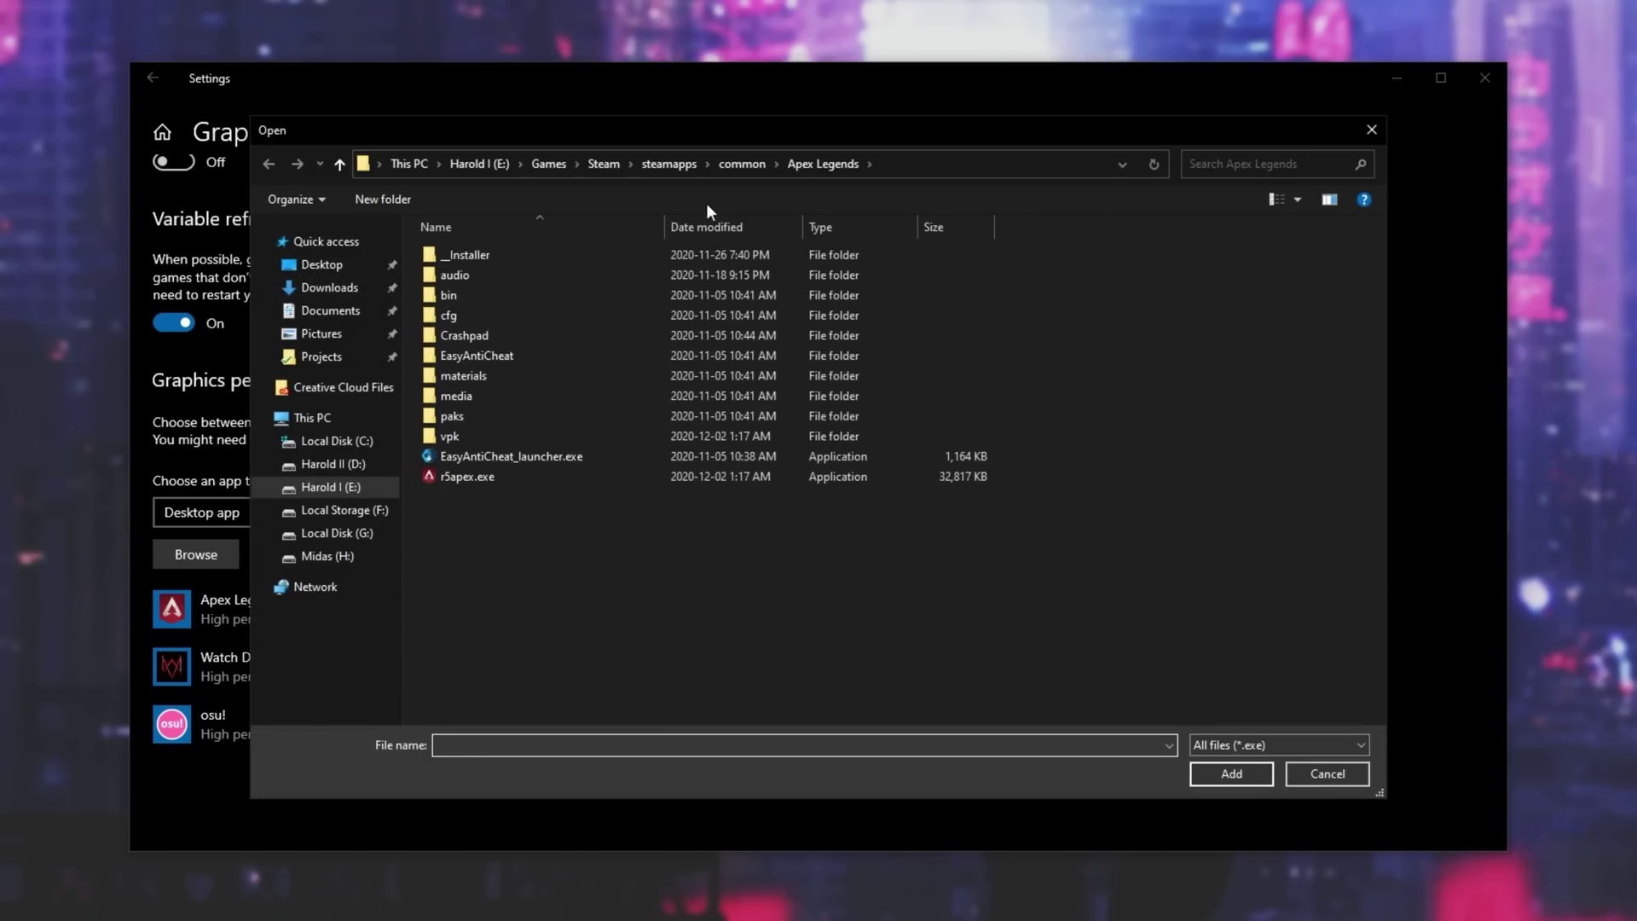
# Step: Browse to steamapps\common\Cyberpunk 2077\bin\x64 to add Cyberpunk2077.exe to the graphics list
pyautogui.click(673, 171)
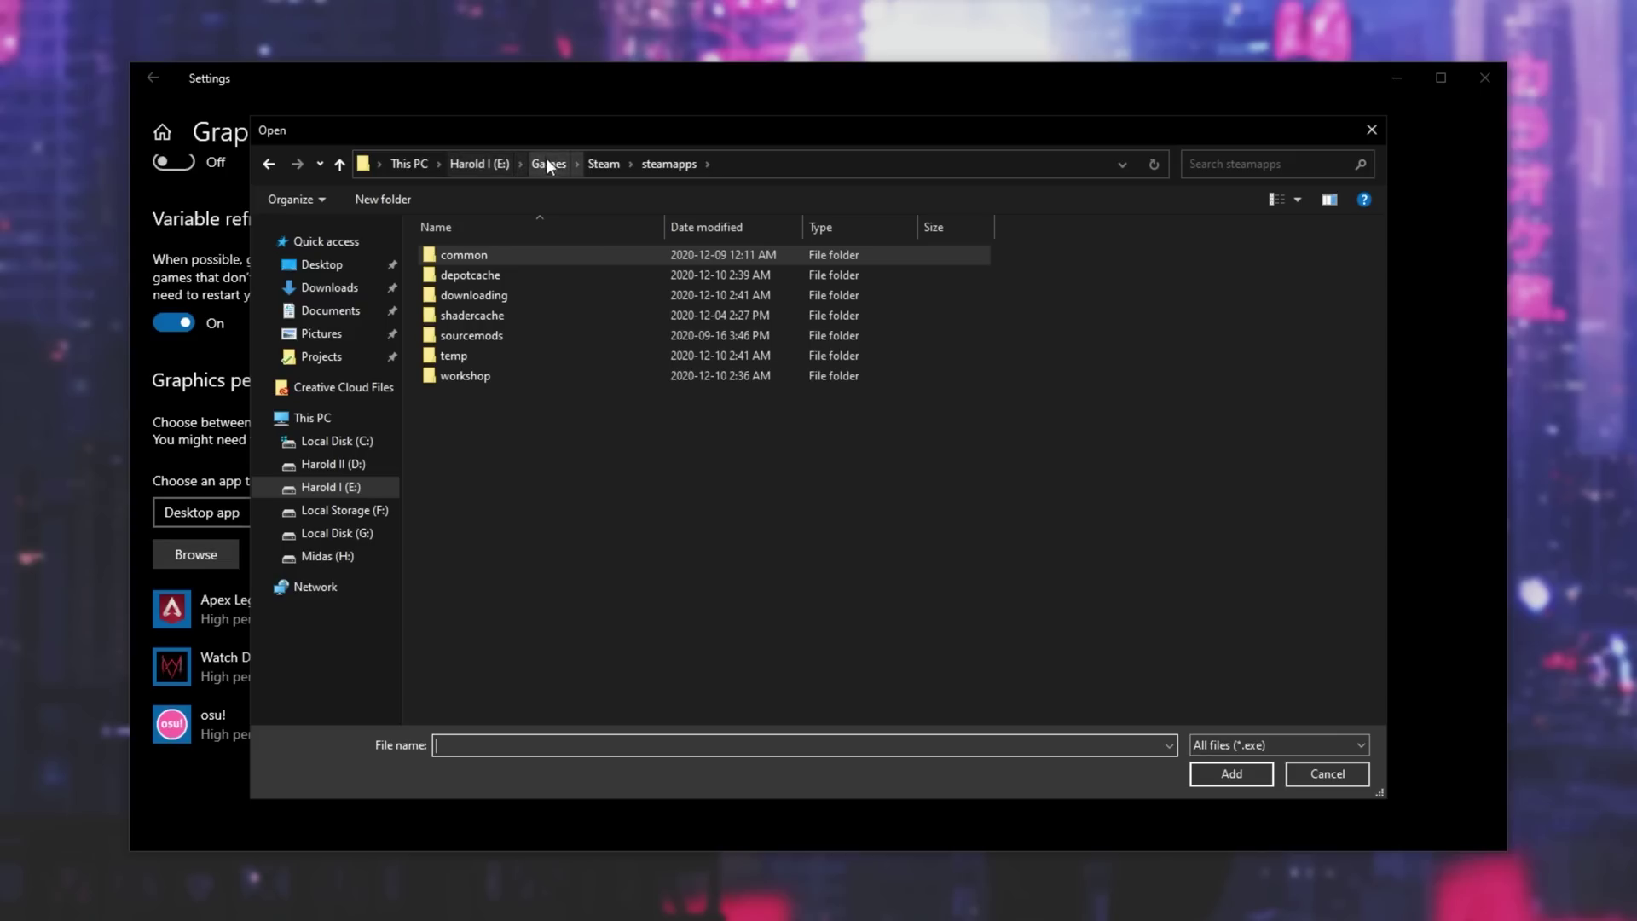
pyautogui.doubleClick(618, 252)
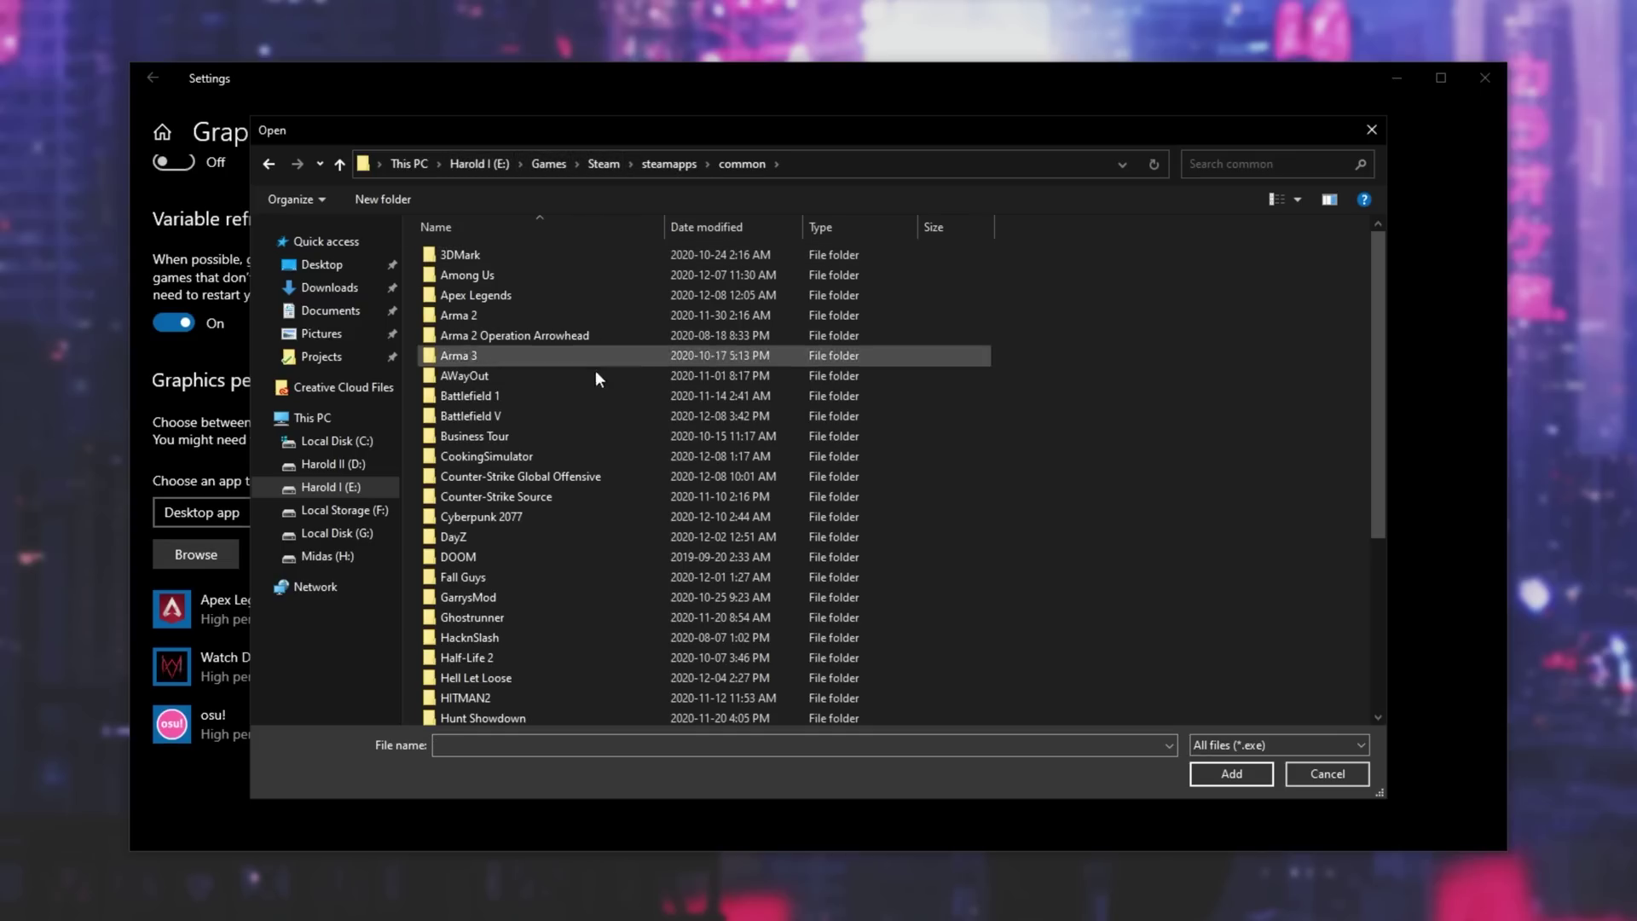
pyautogui.doubleClick(550, 512)
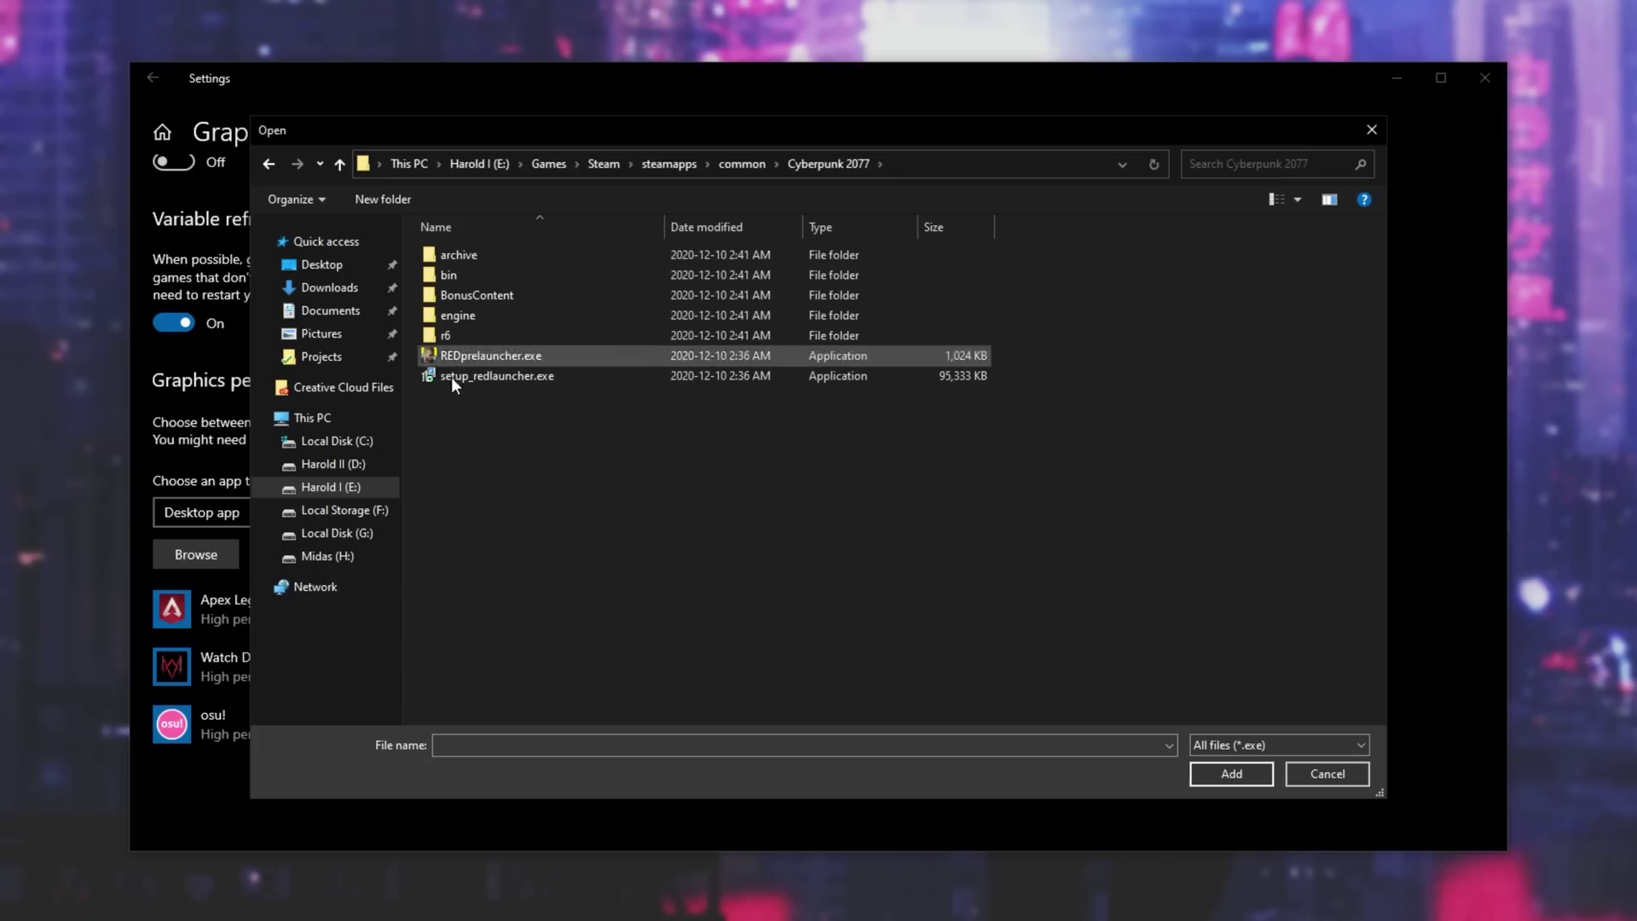
pyautogui.doubleClick(478, 271)
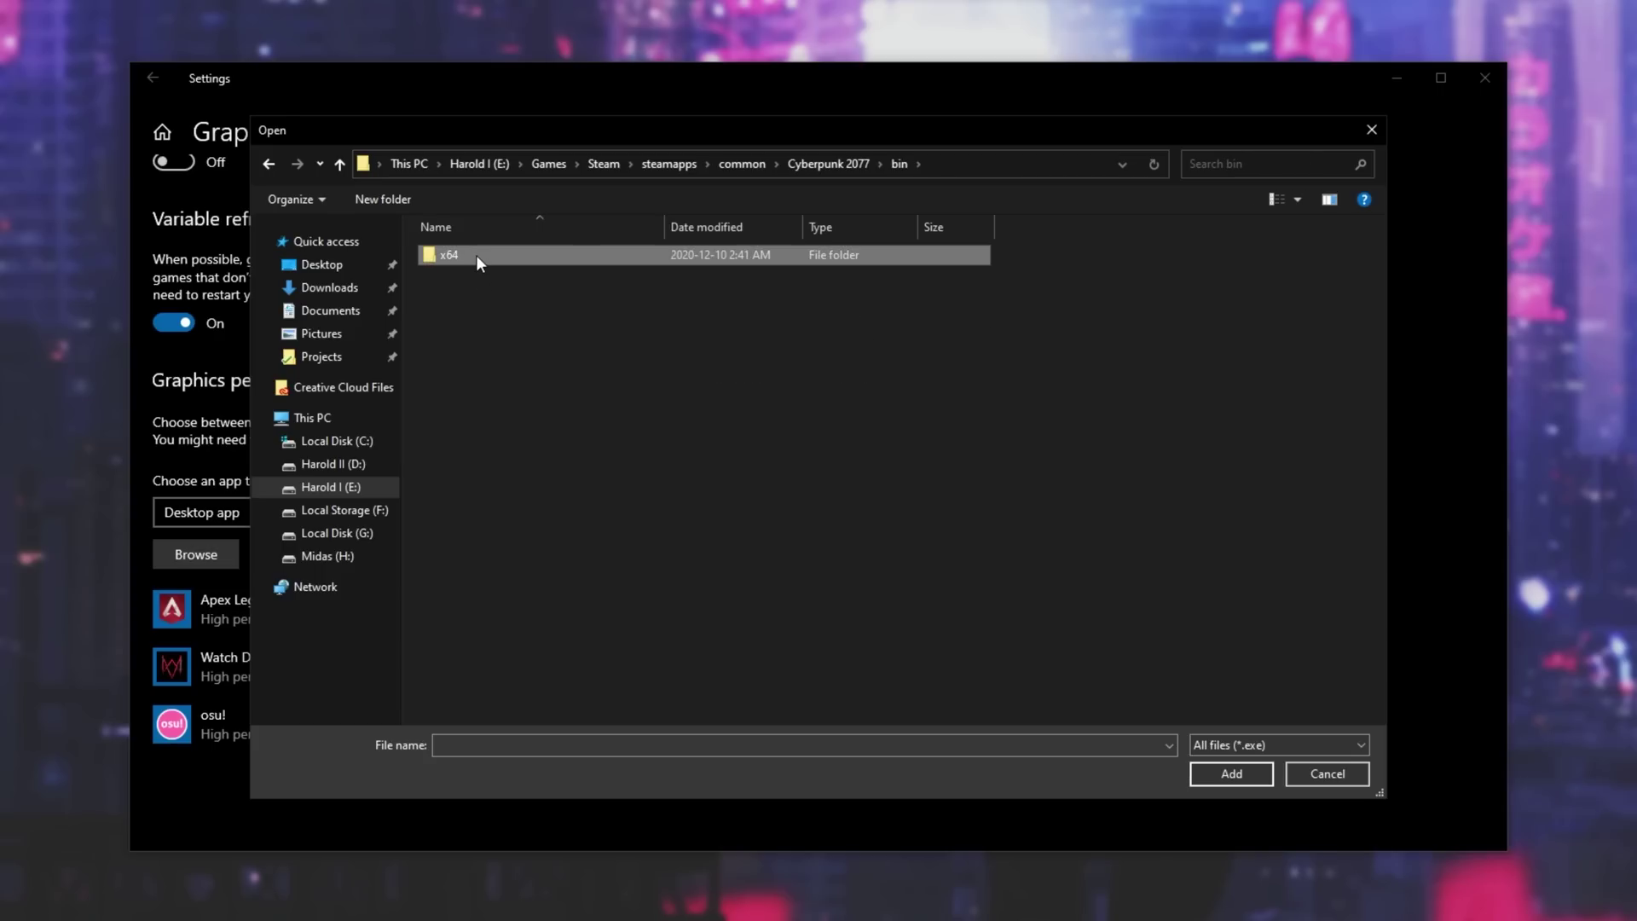
pyautogui.doubleClick(475, 254)
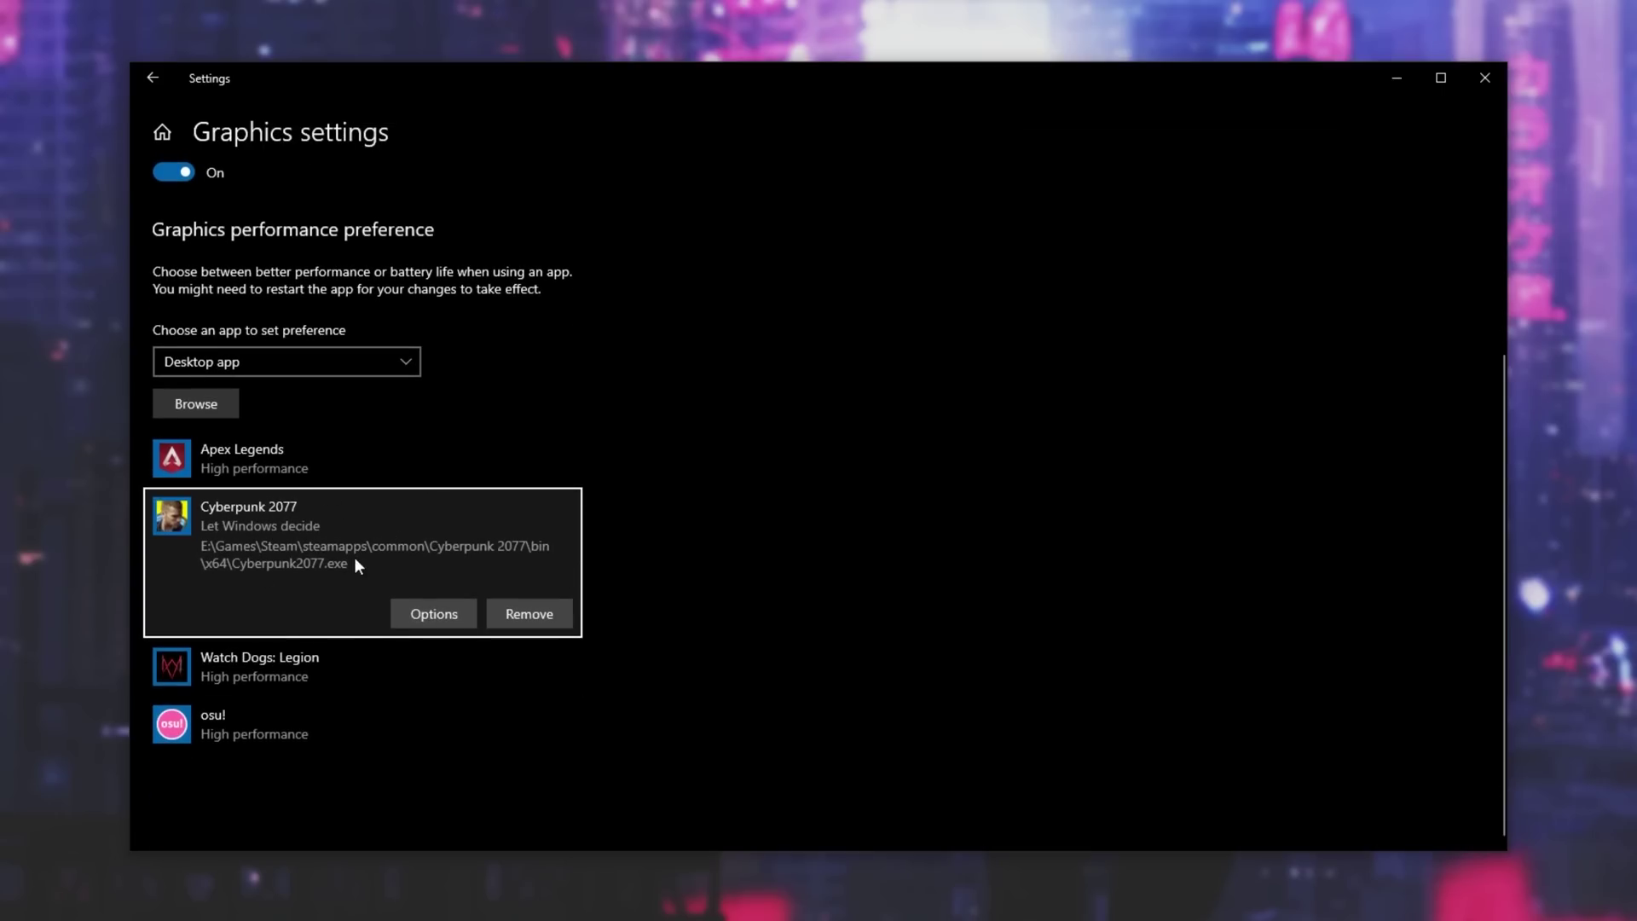
# Step: Choose High performance in the Cyberpunk 2077 entry's graphics options
pyautogui.click(418, 616)
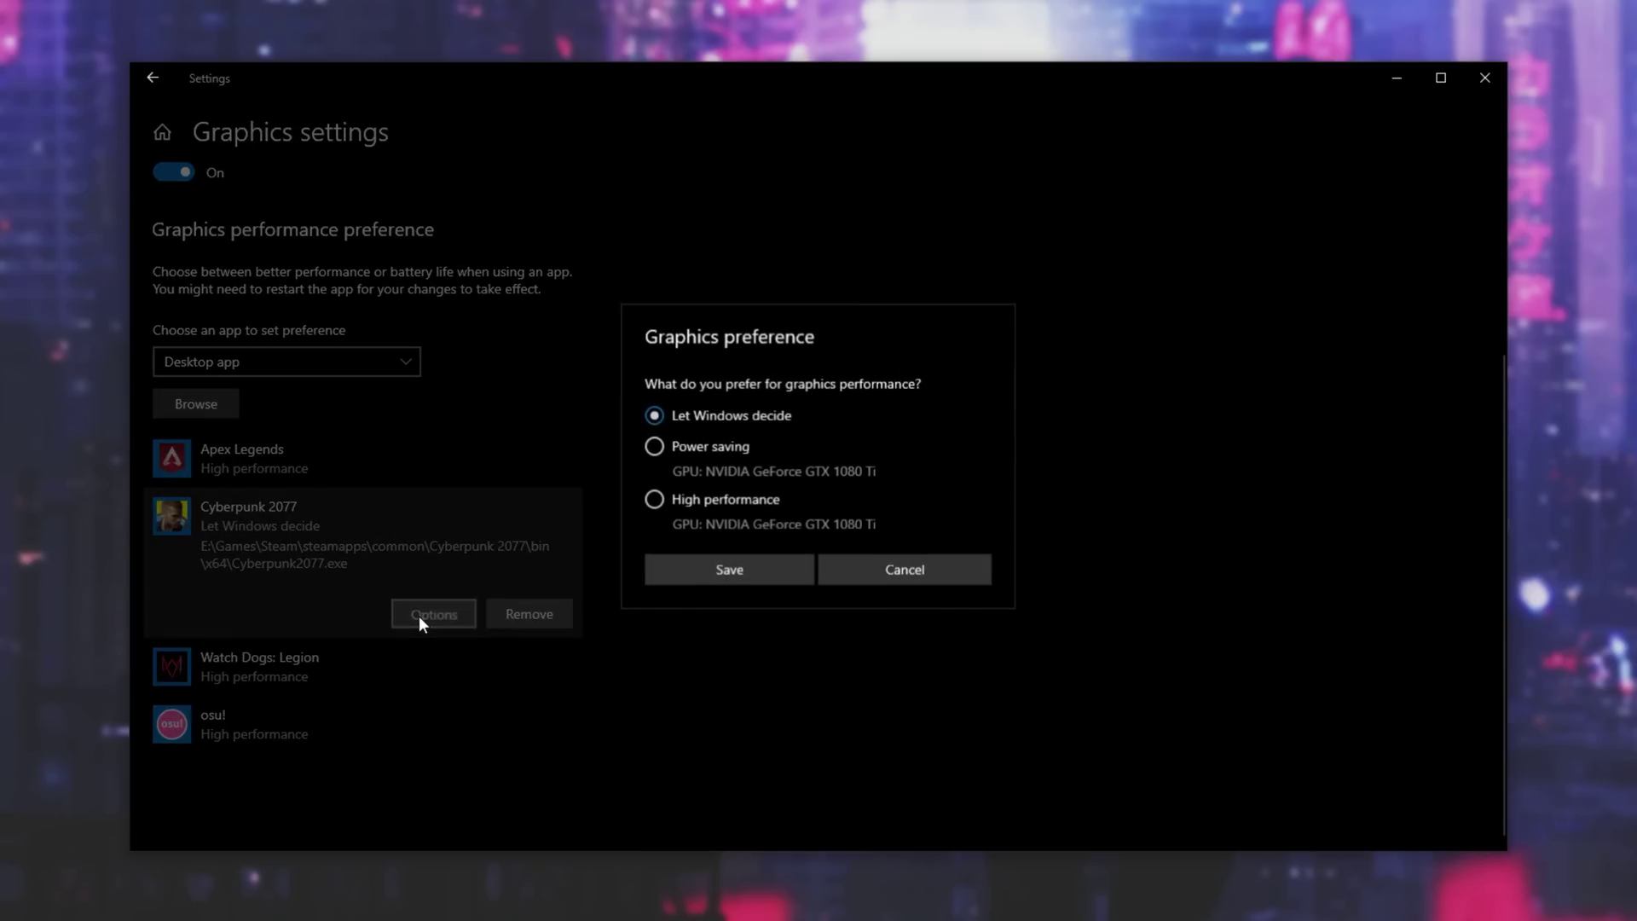
pyautogui.click(716, 502)
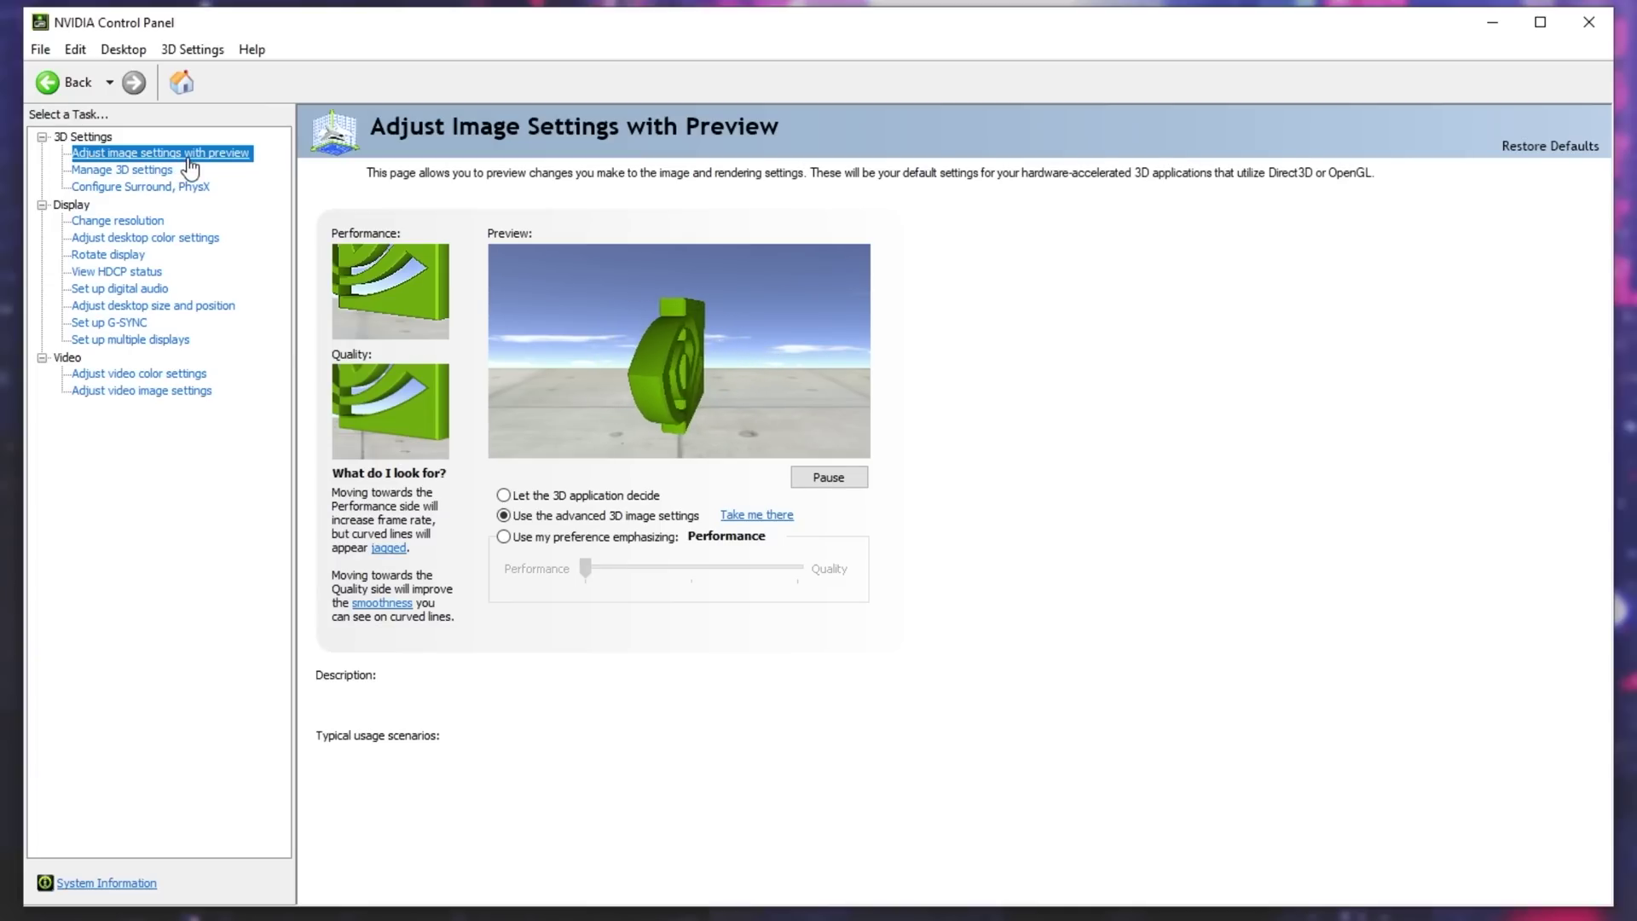
# Step: Go to Manage 3D settings > Program Settings and review the program list, leaving osu! selected
pyautogui.moveTo(599, 522)
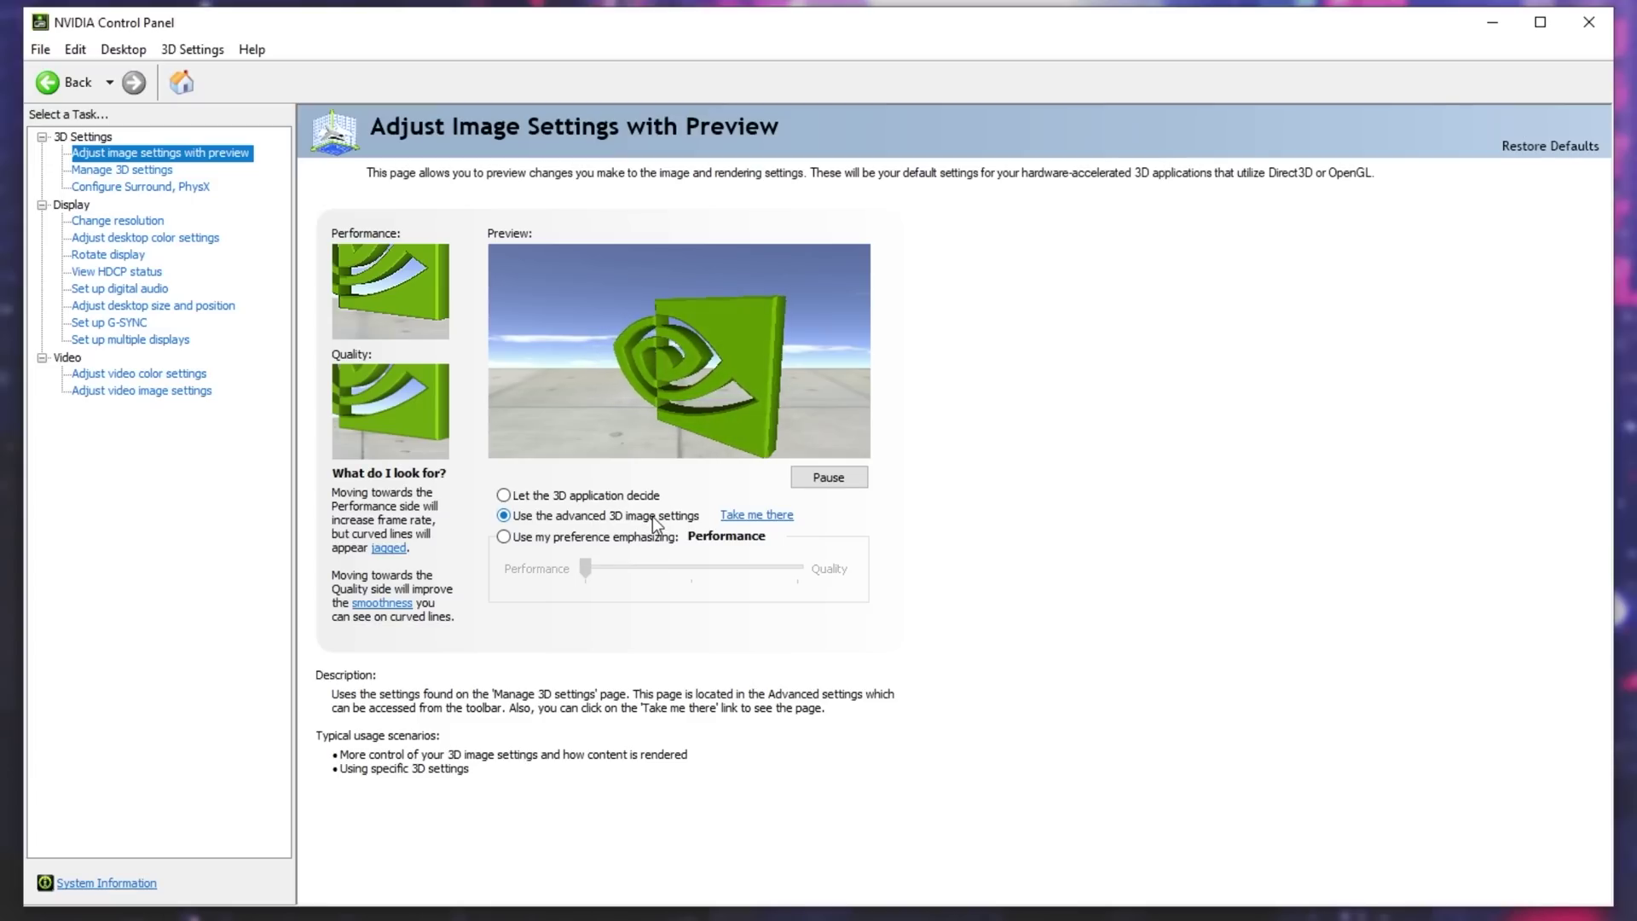
pyautogui.click(119, 170)
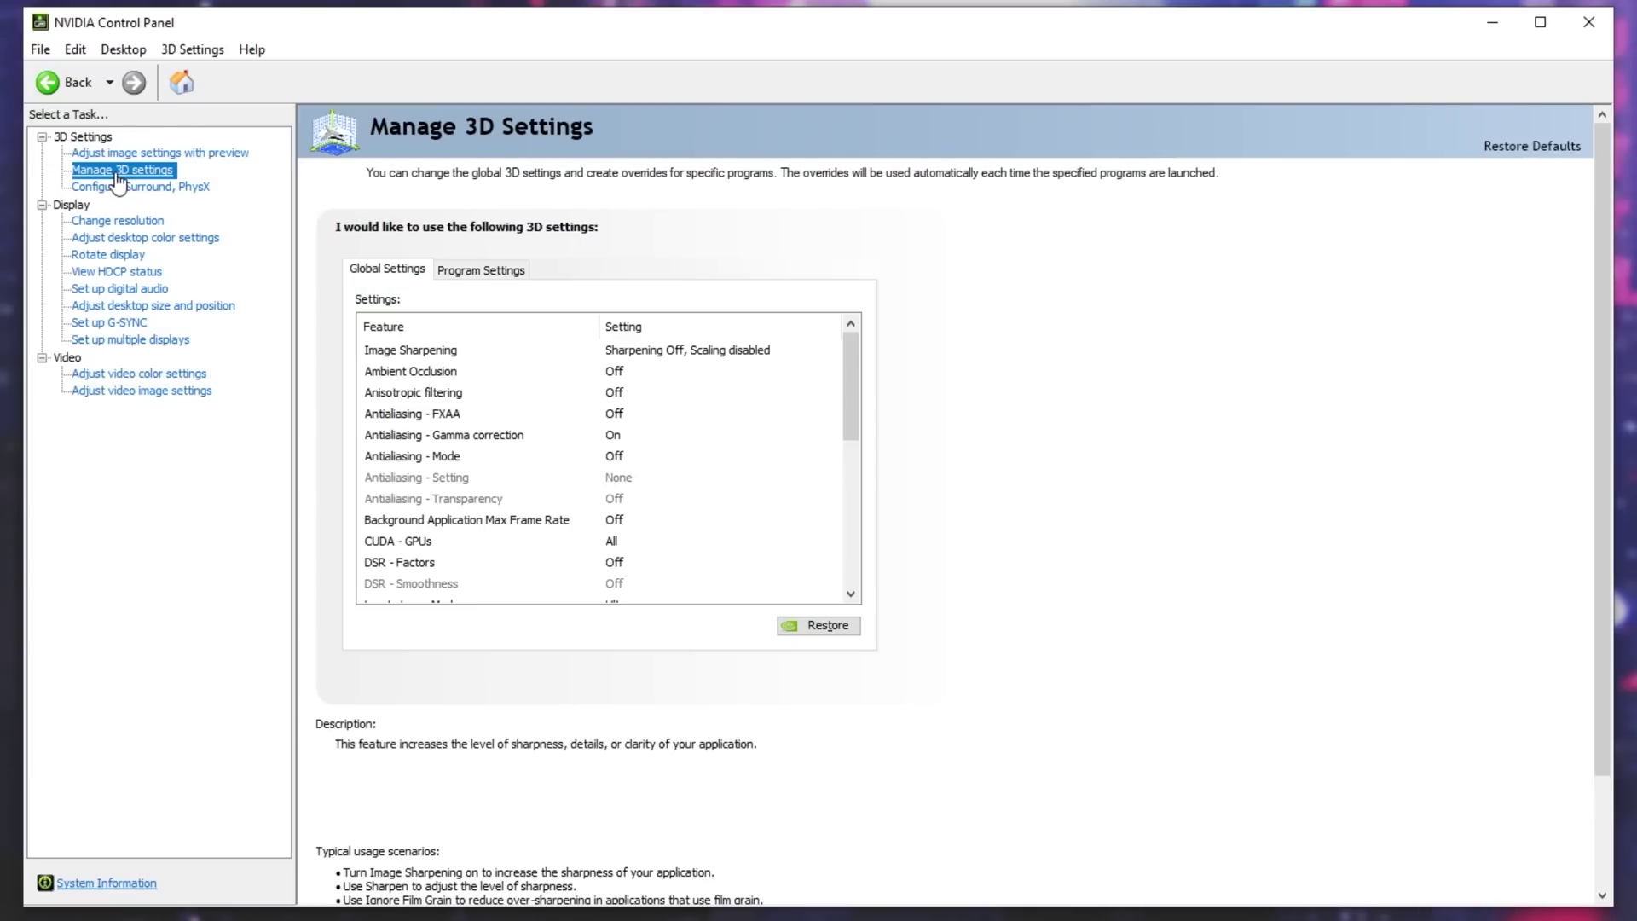
pyautogui.click(466, 271)
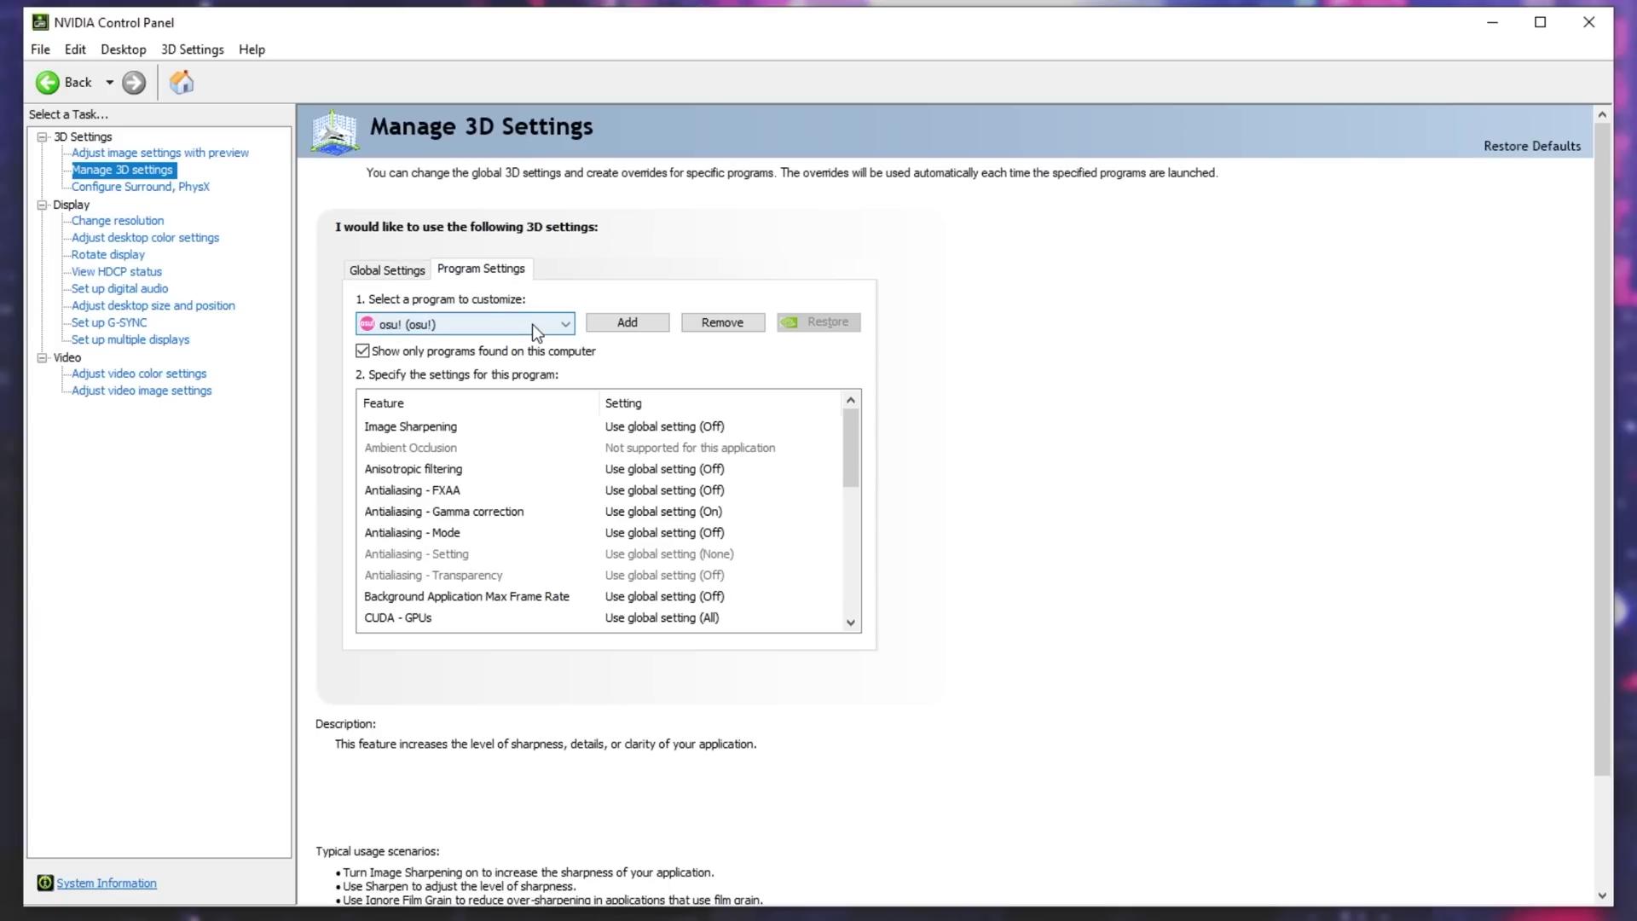
pyautogui.click(531, 324)
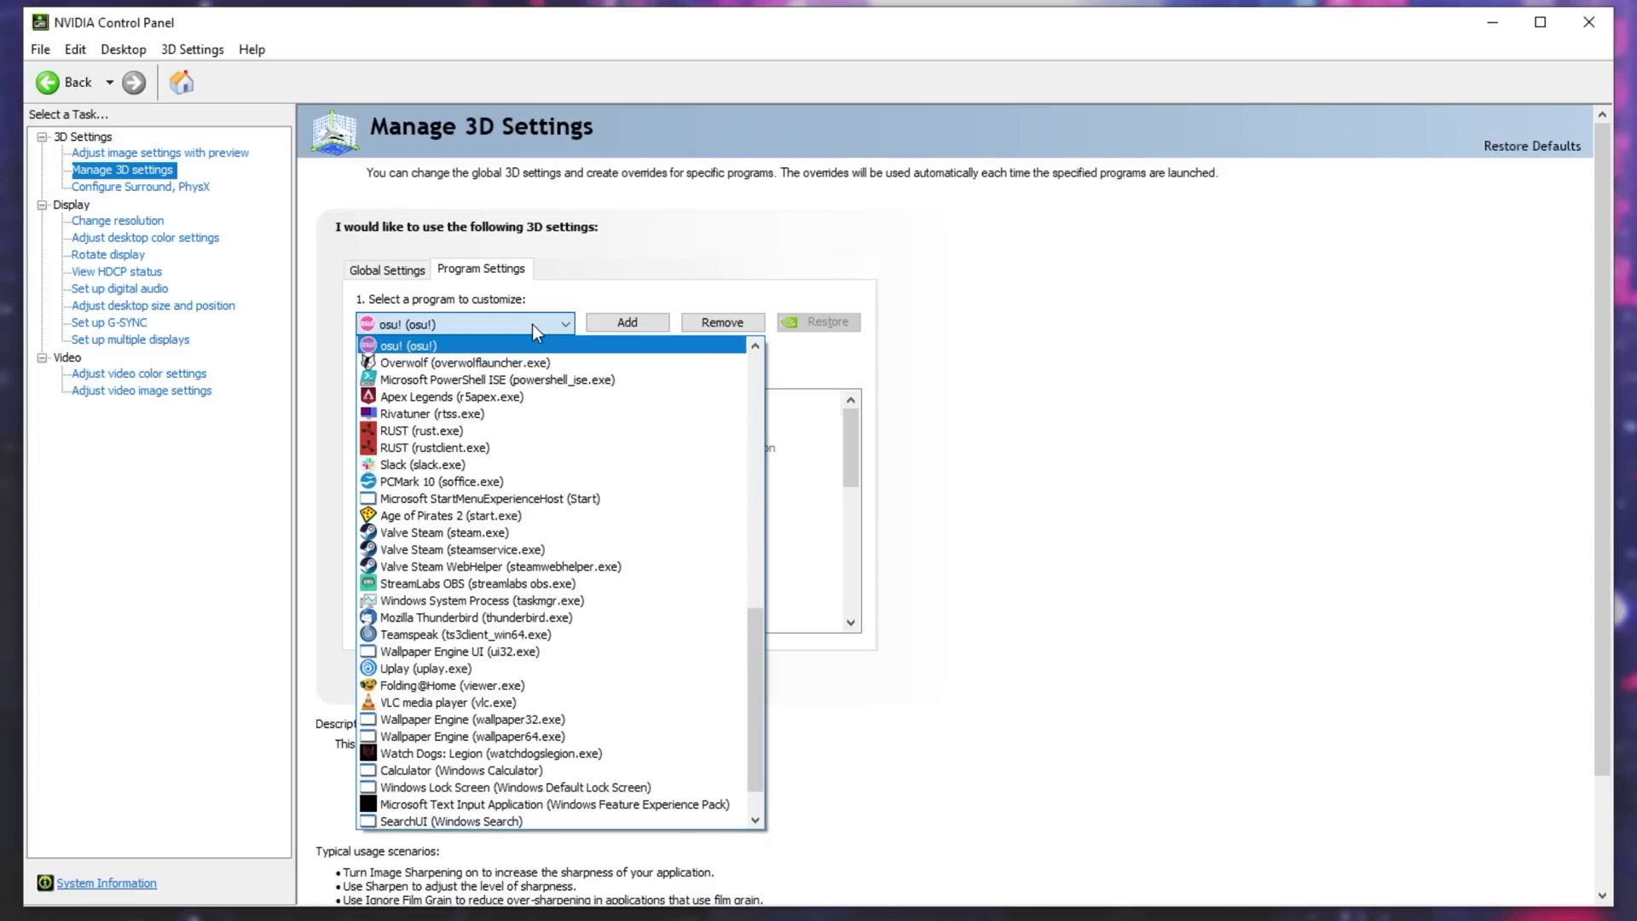
pyautogui.click(532, 324)
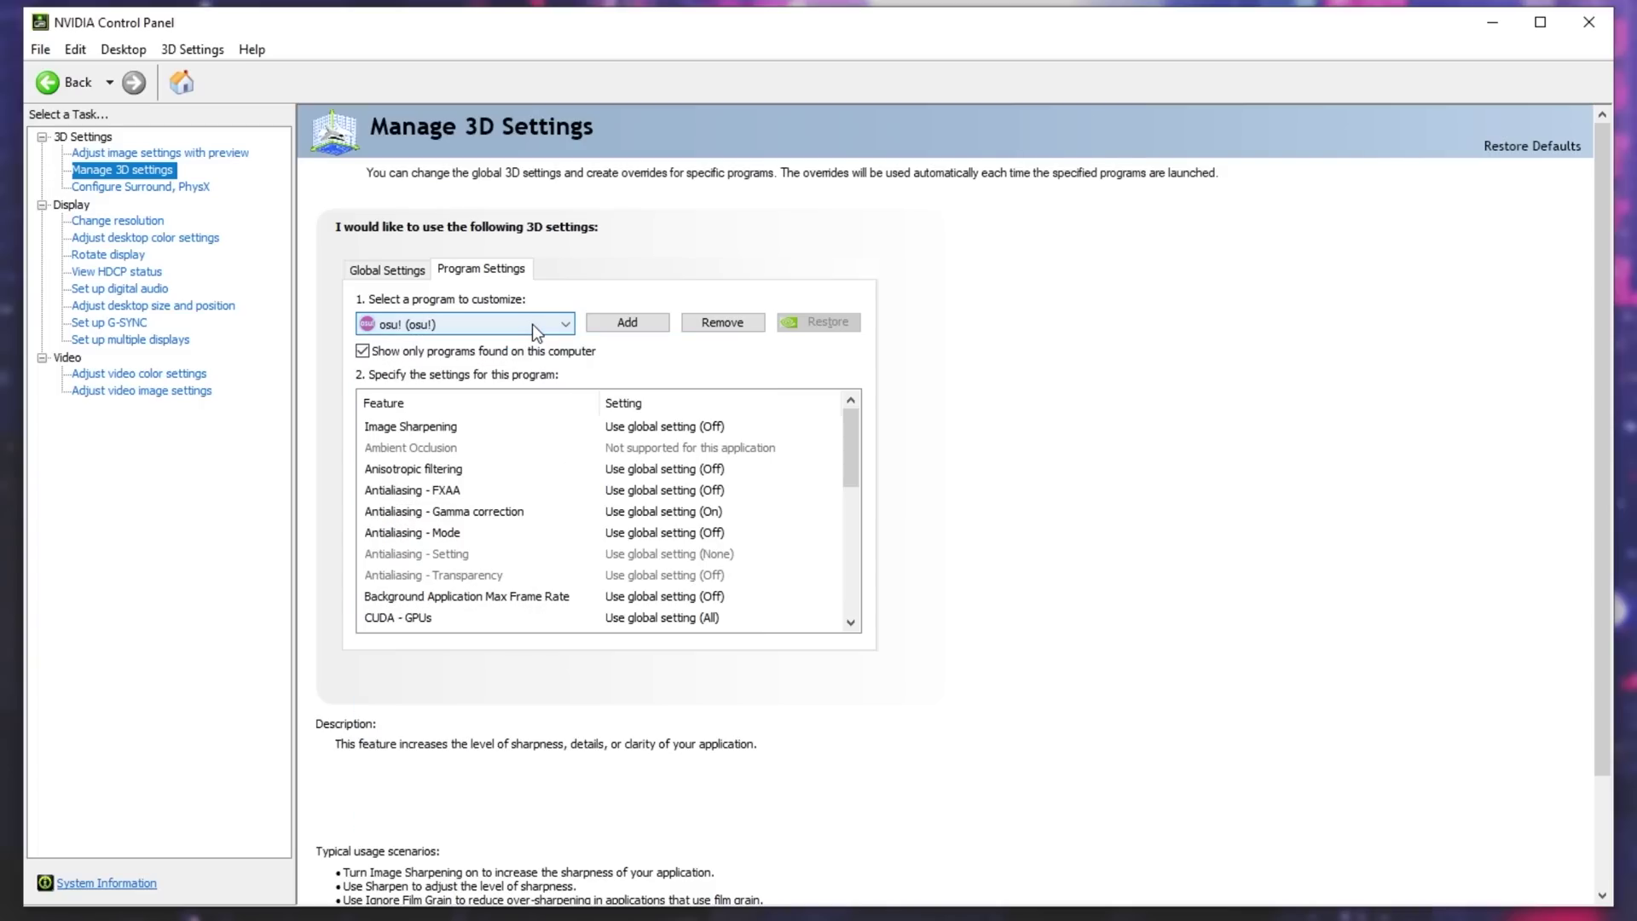
# Step: Add Cyberpunk 2077 from the program list as a customized program
pyautogui.click(608, 325)
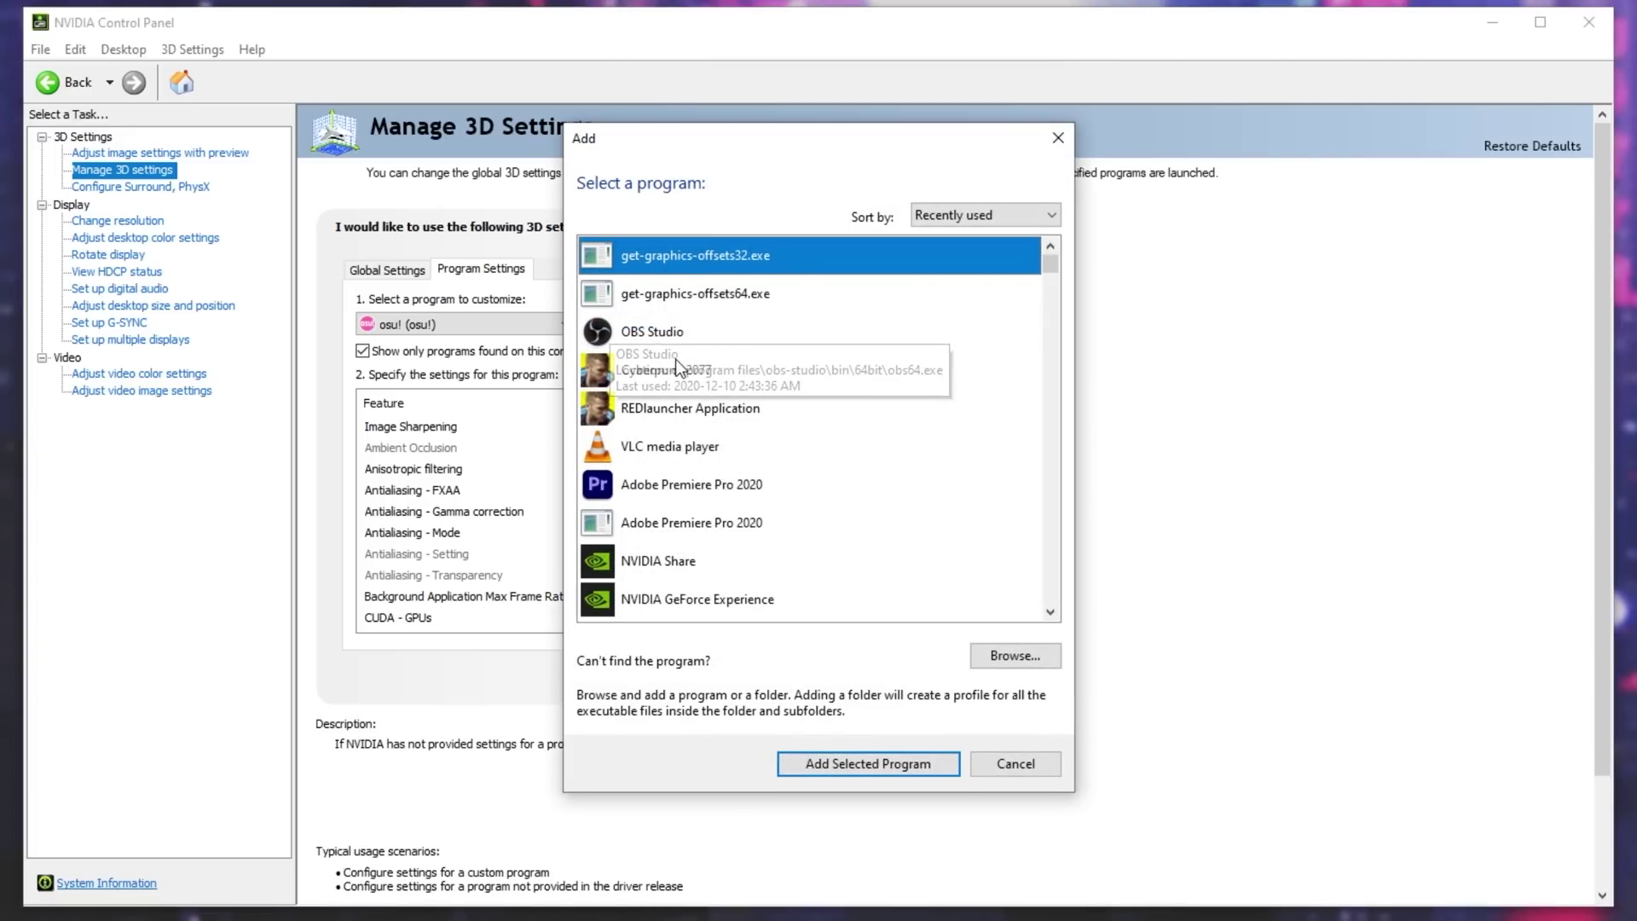
pyautogui.click(694, 370)
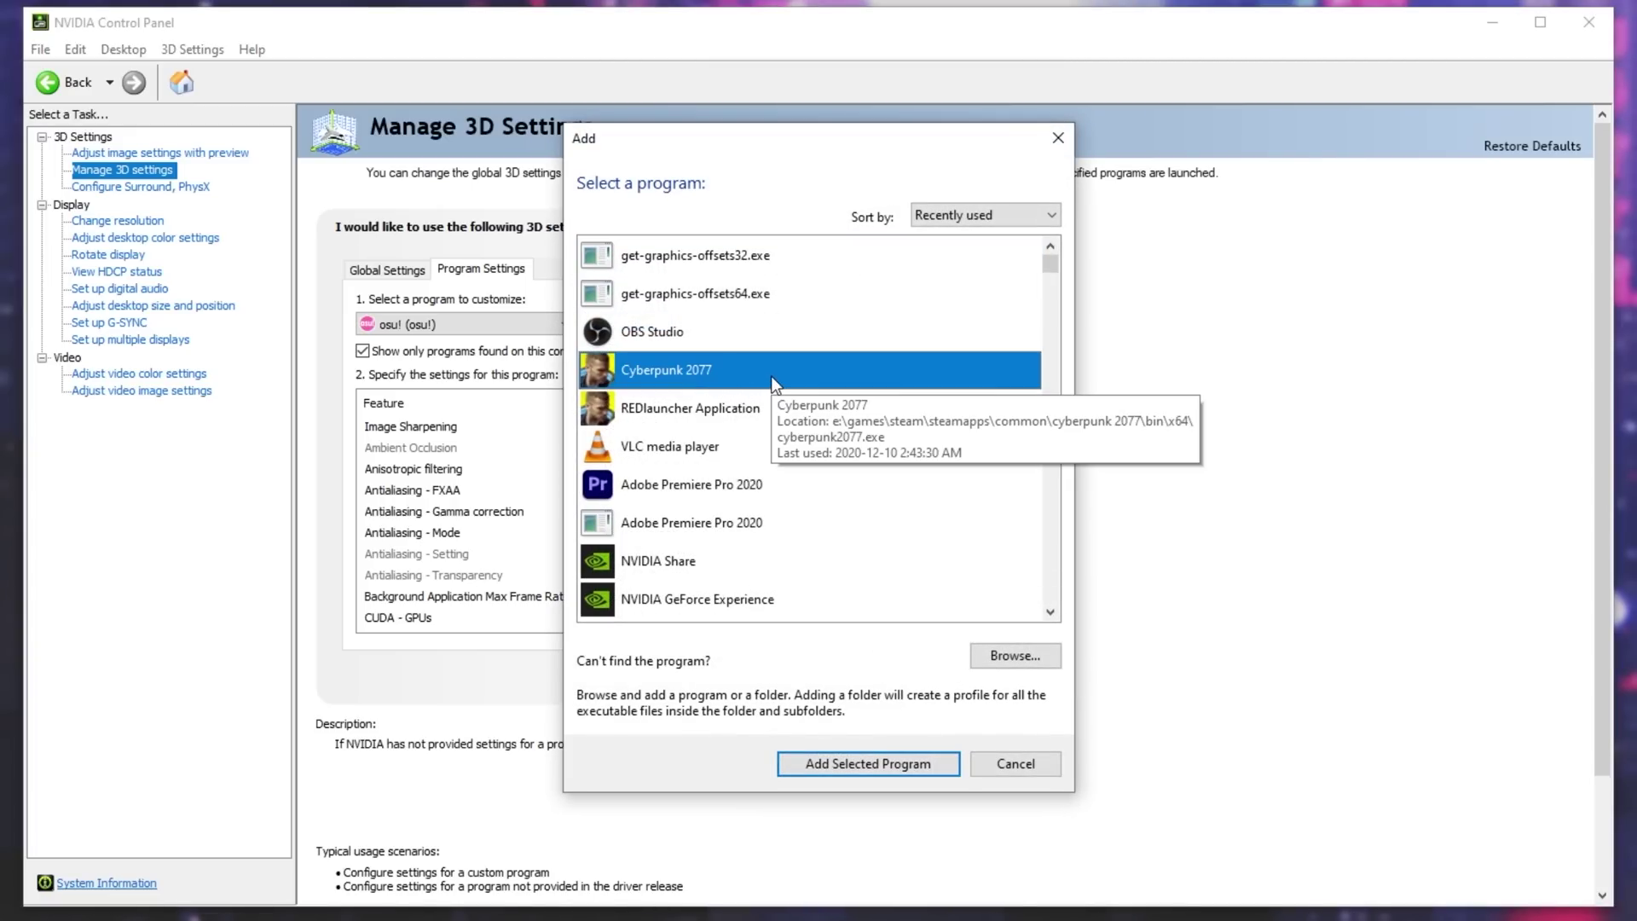
pyautogui.click(990, 655)
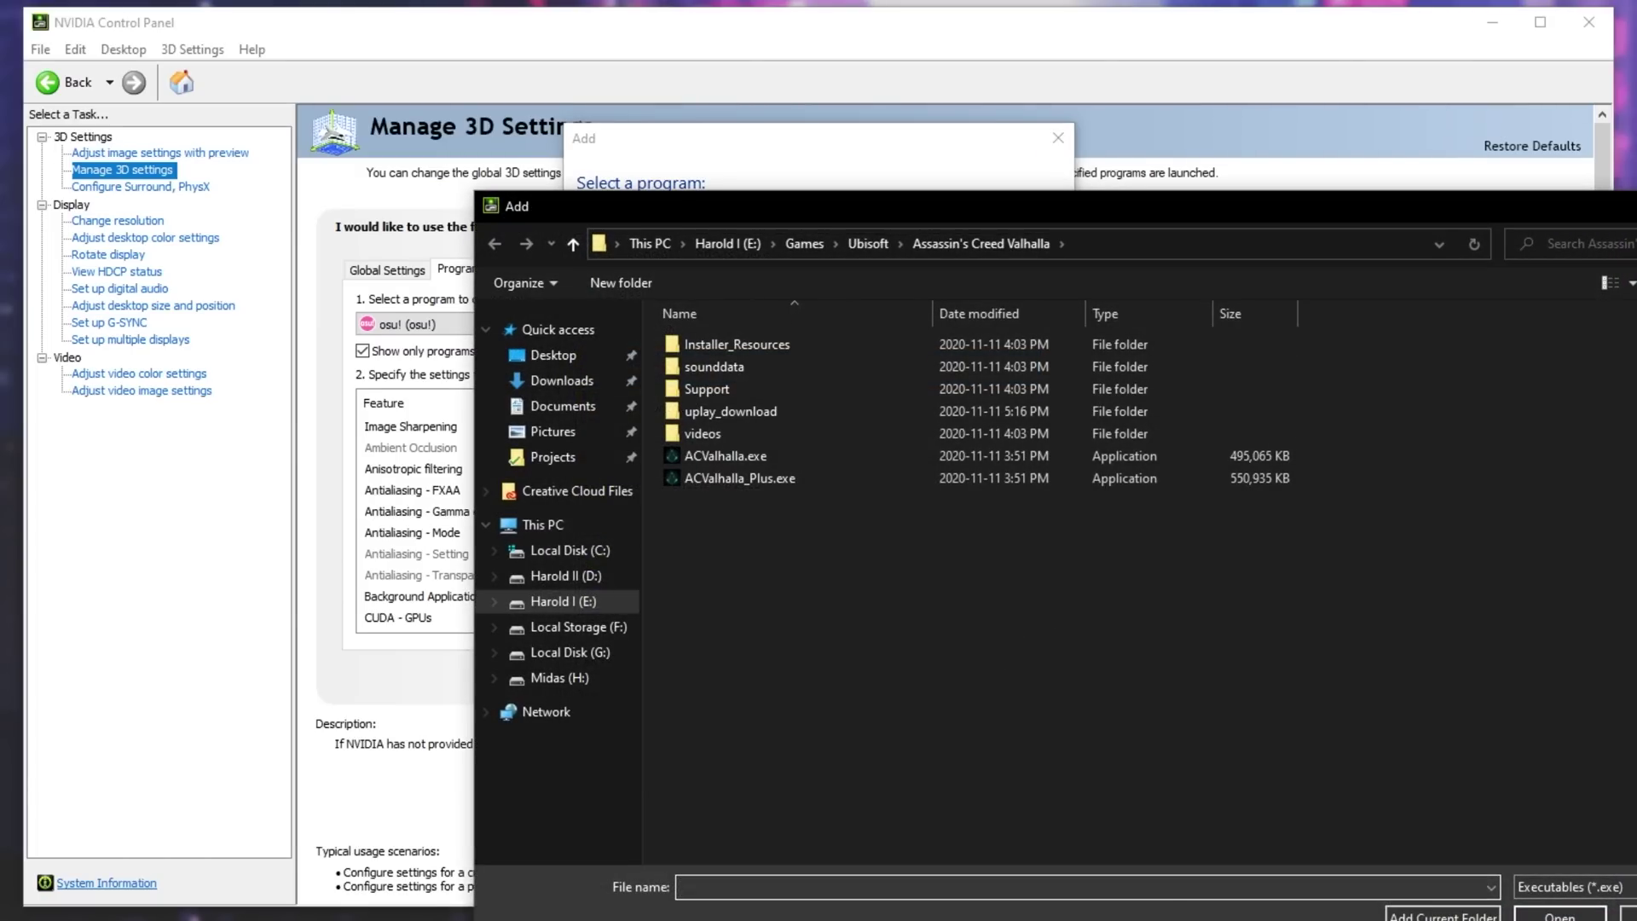
pyautogui.press('Escape')
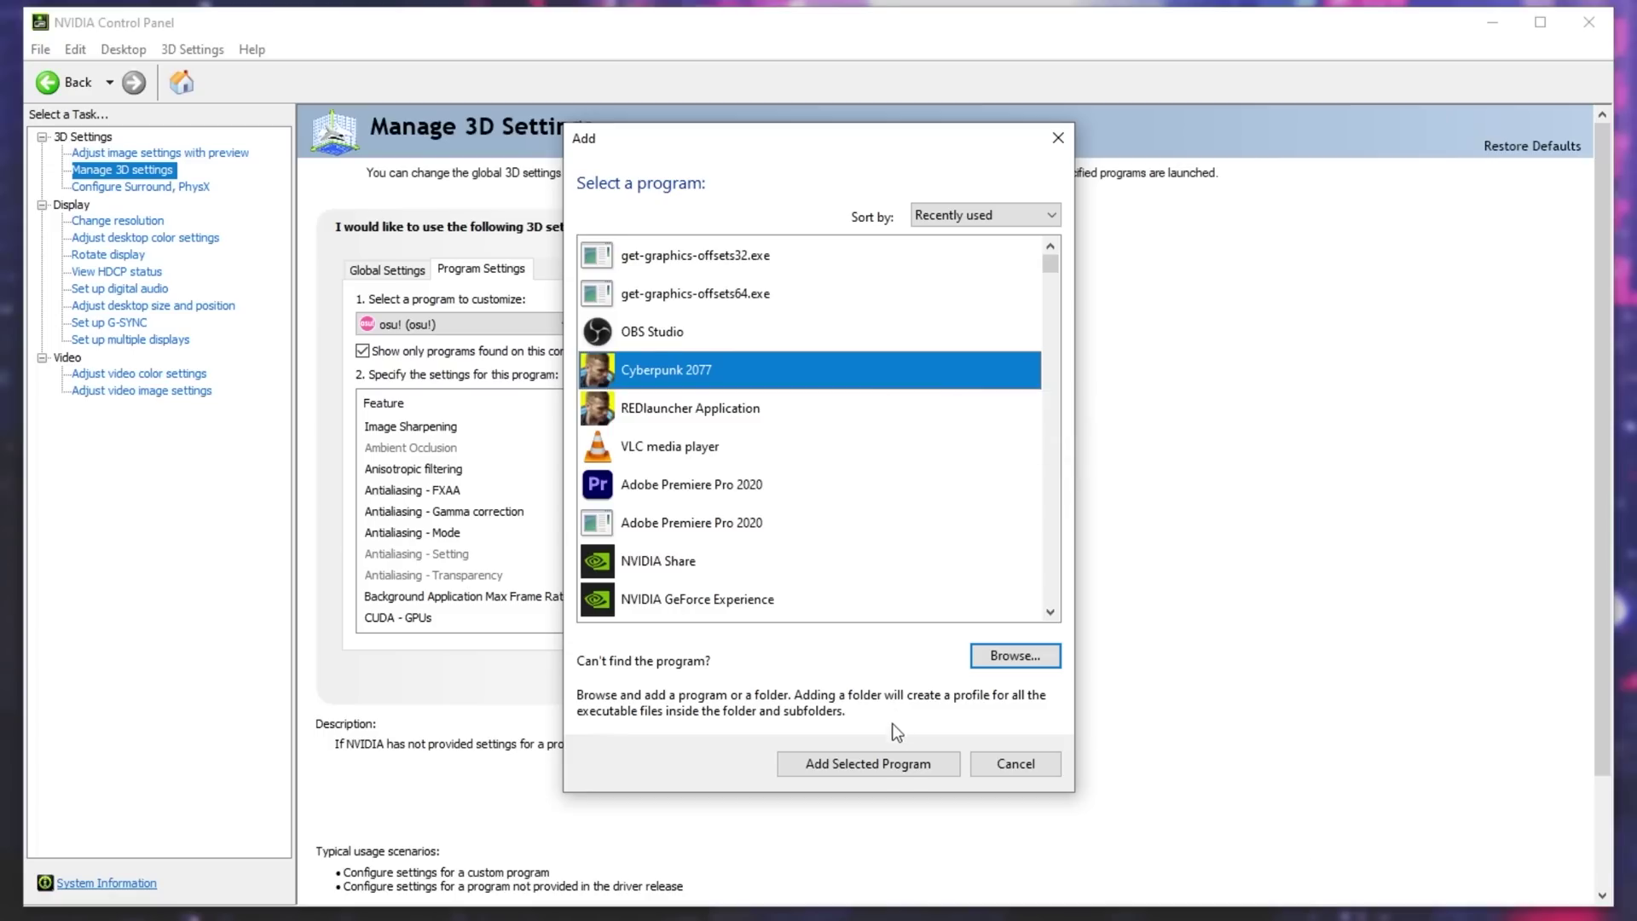
pyautogui.click(902, 773)
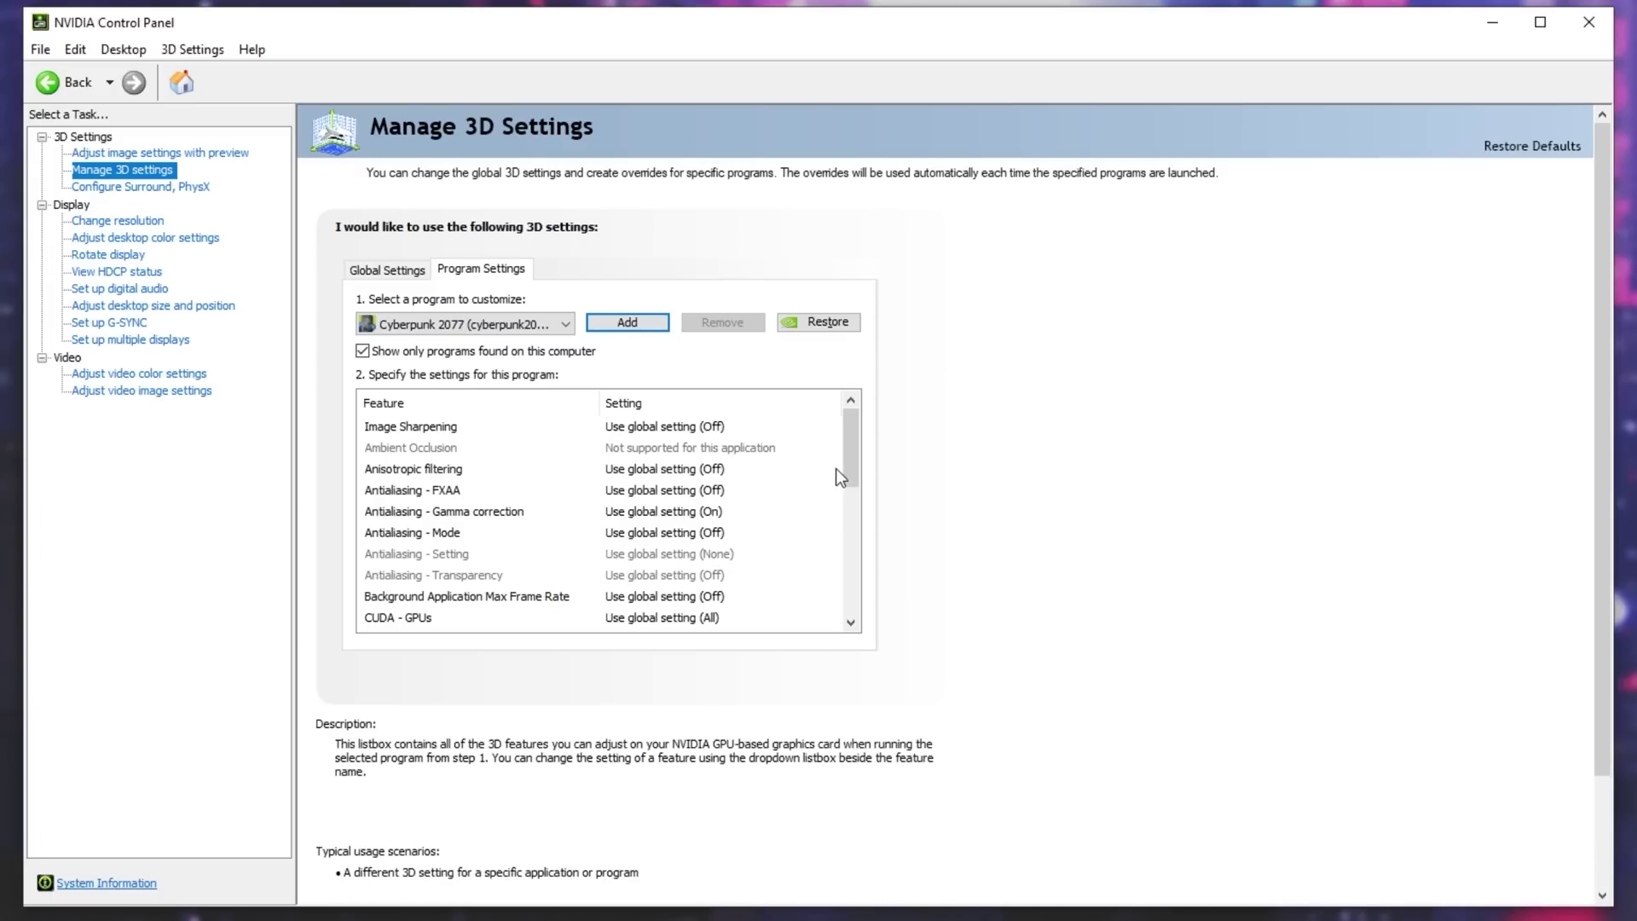
# Step: Turn Image Sharpening off for Cyberpunk 2077 and adjust CUDA - GPUs and Negative LOD bias
pyautogui.moveTo(851, 449); pyautogui.dragTo(876, 394)
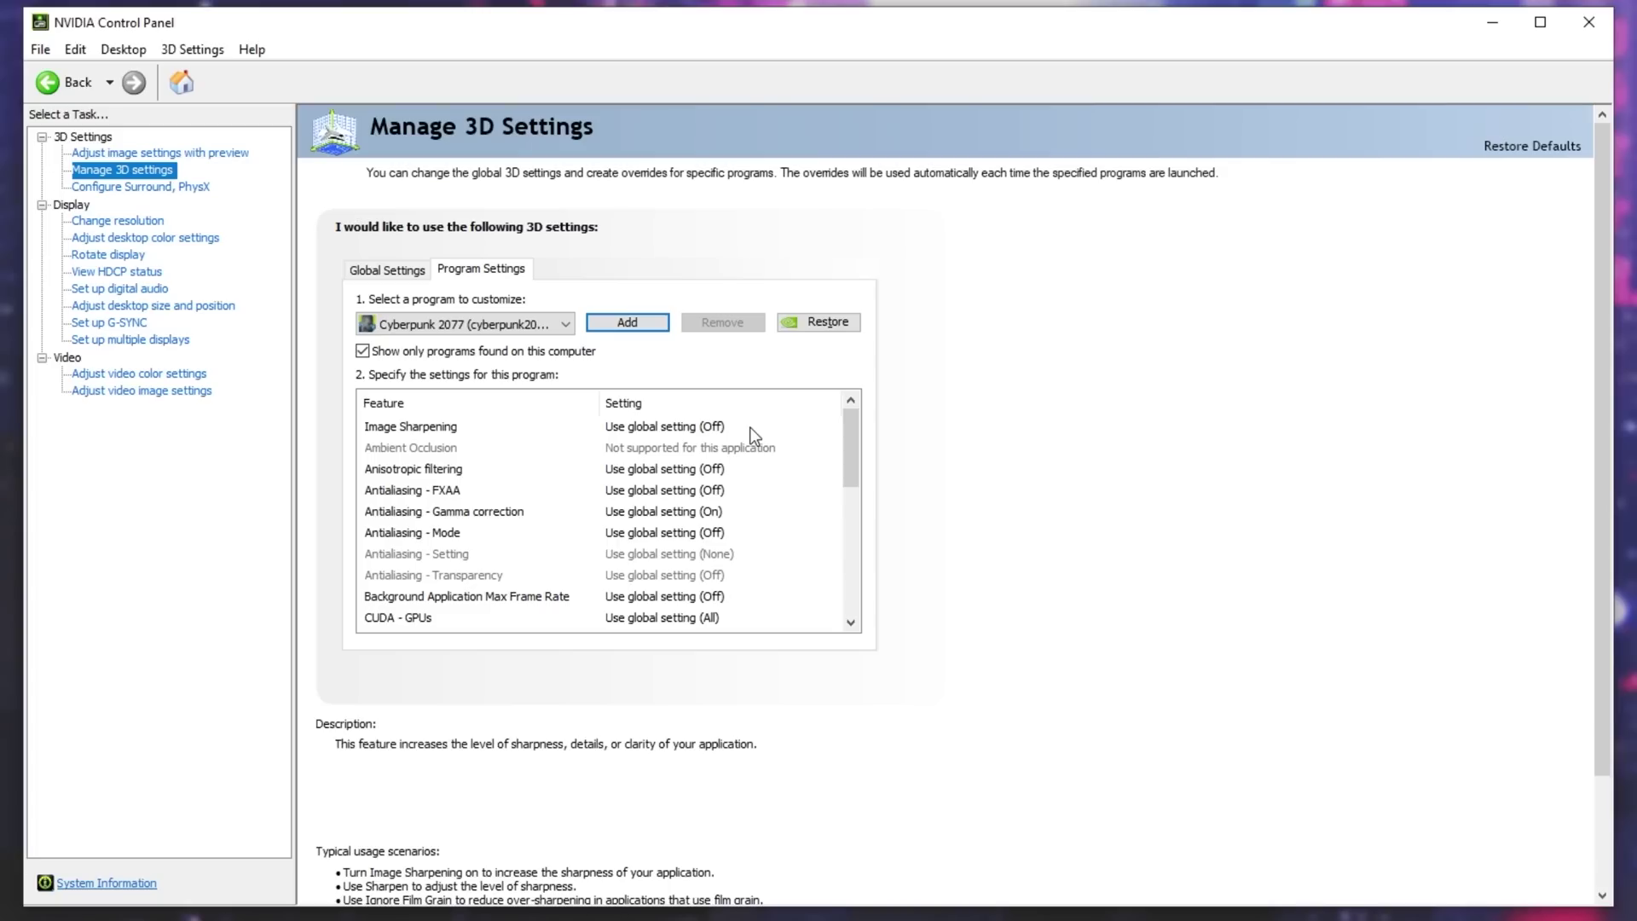
pyautogui.click(706, 428)
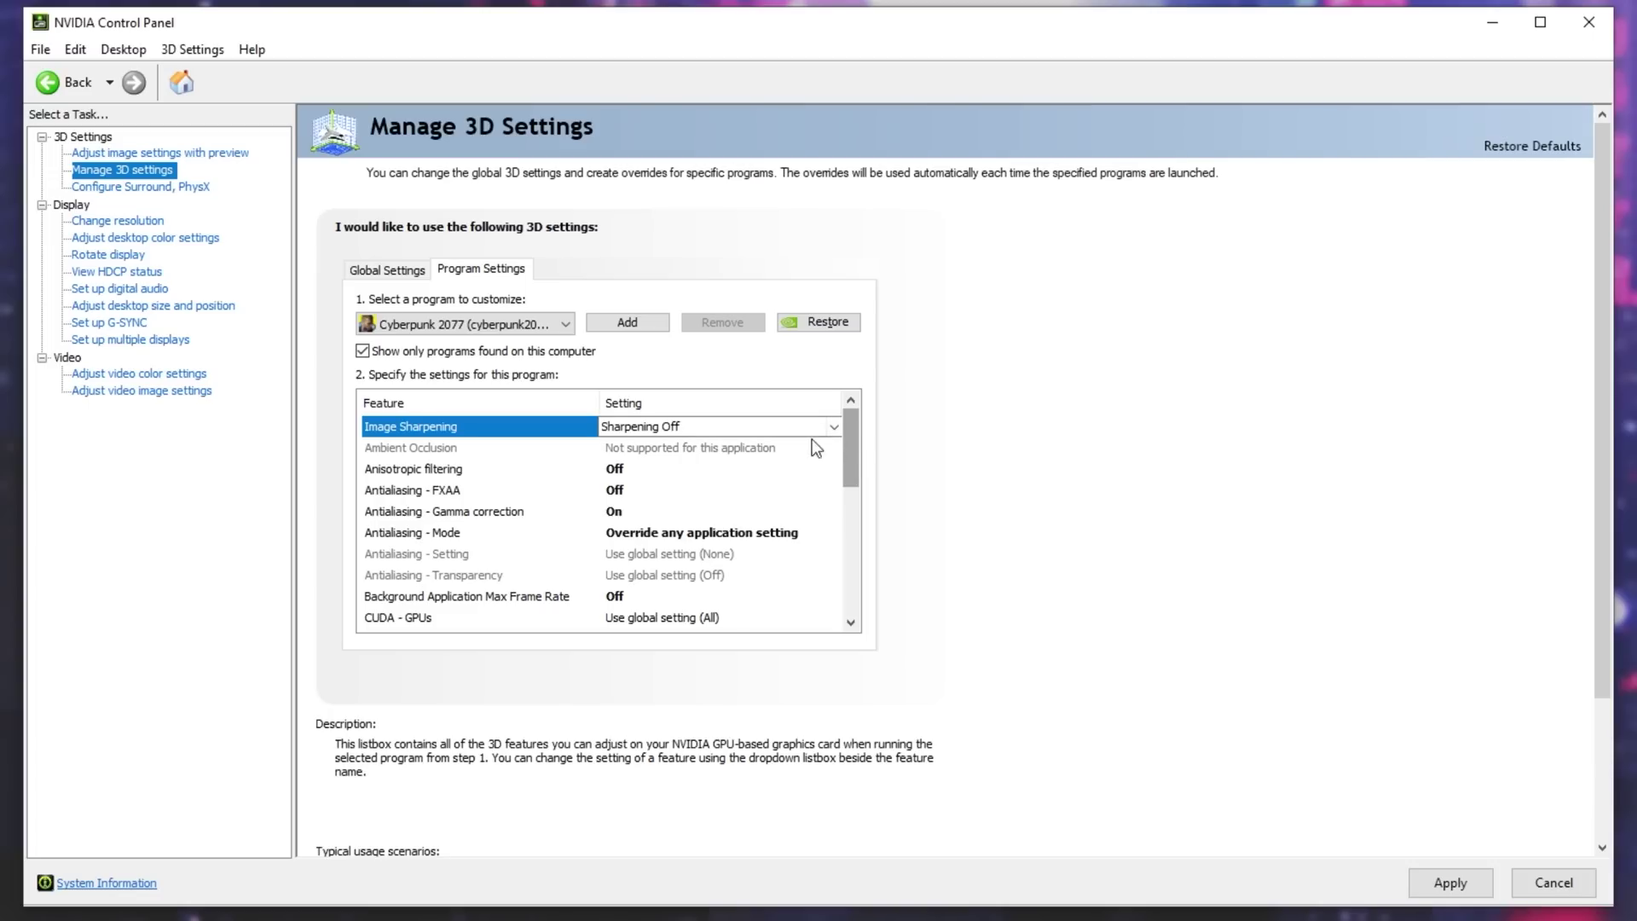
pyautogui.click(442, 622)
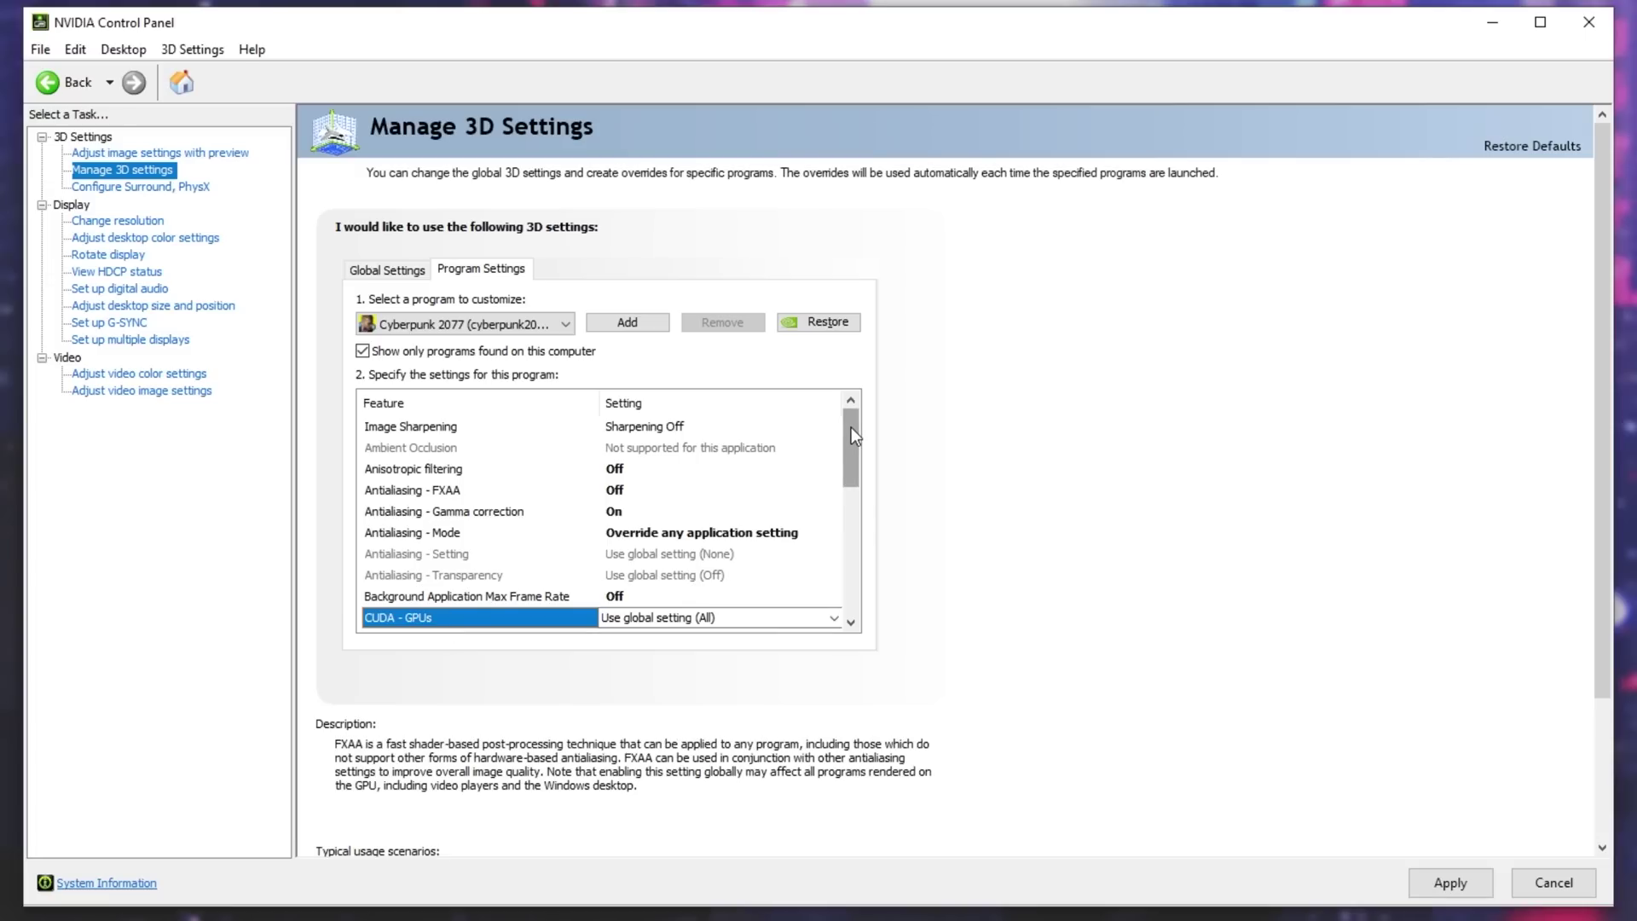
pyautogui.moveTo(855, 424); pyautogui.dragTo(838, 622)
pyautogui.click(587, 616)
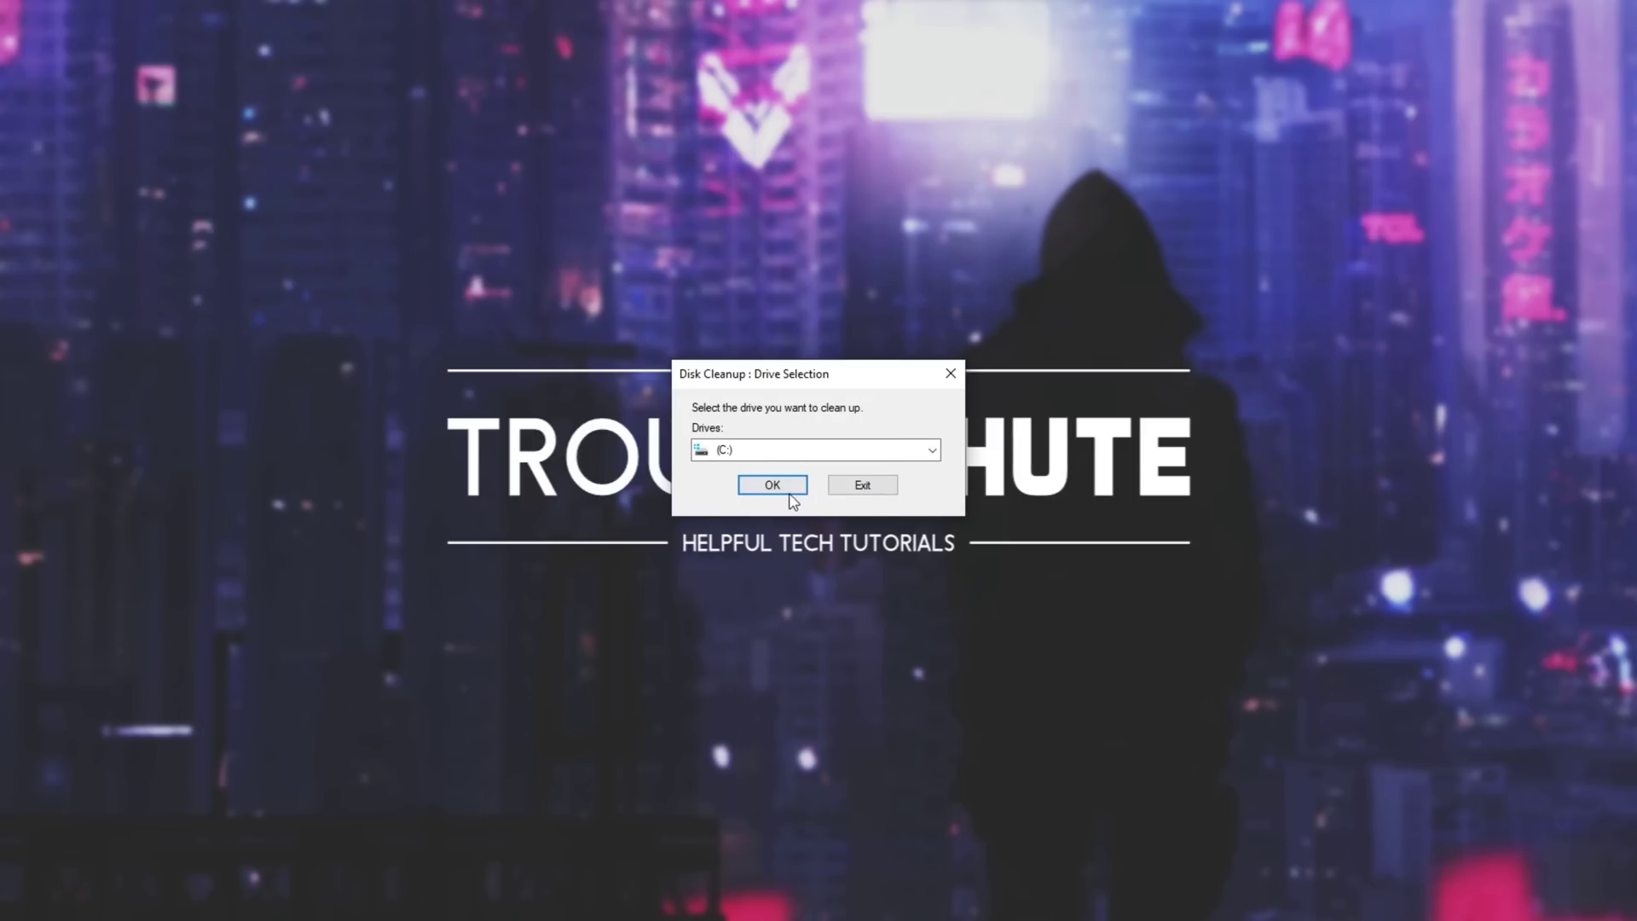
# Step: Scan drive C:, review the Recycle Bin entry, and permanently delete the checked files (~799 MB)
pyautogui.click(772, 486)
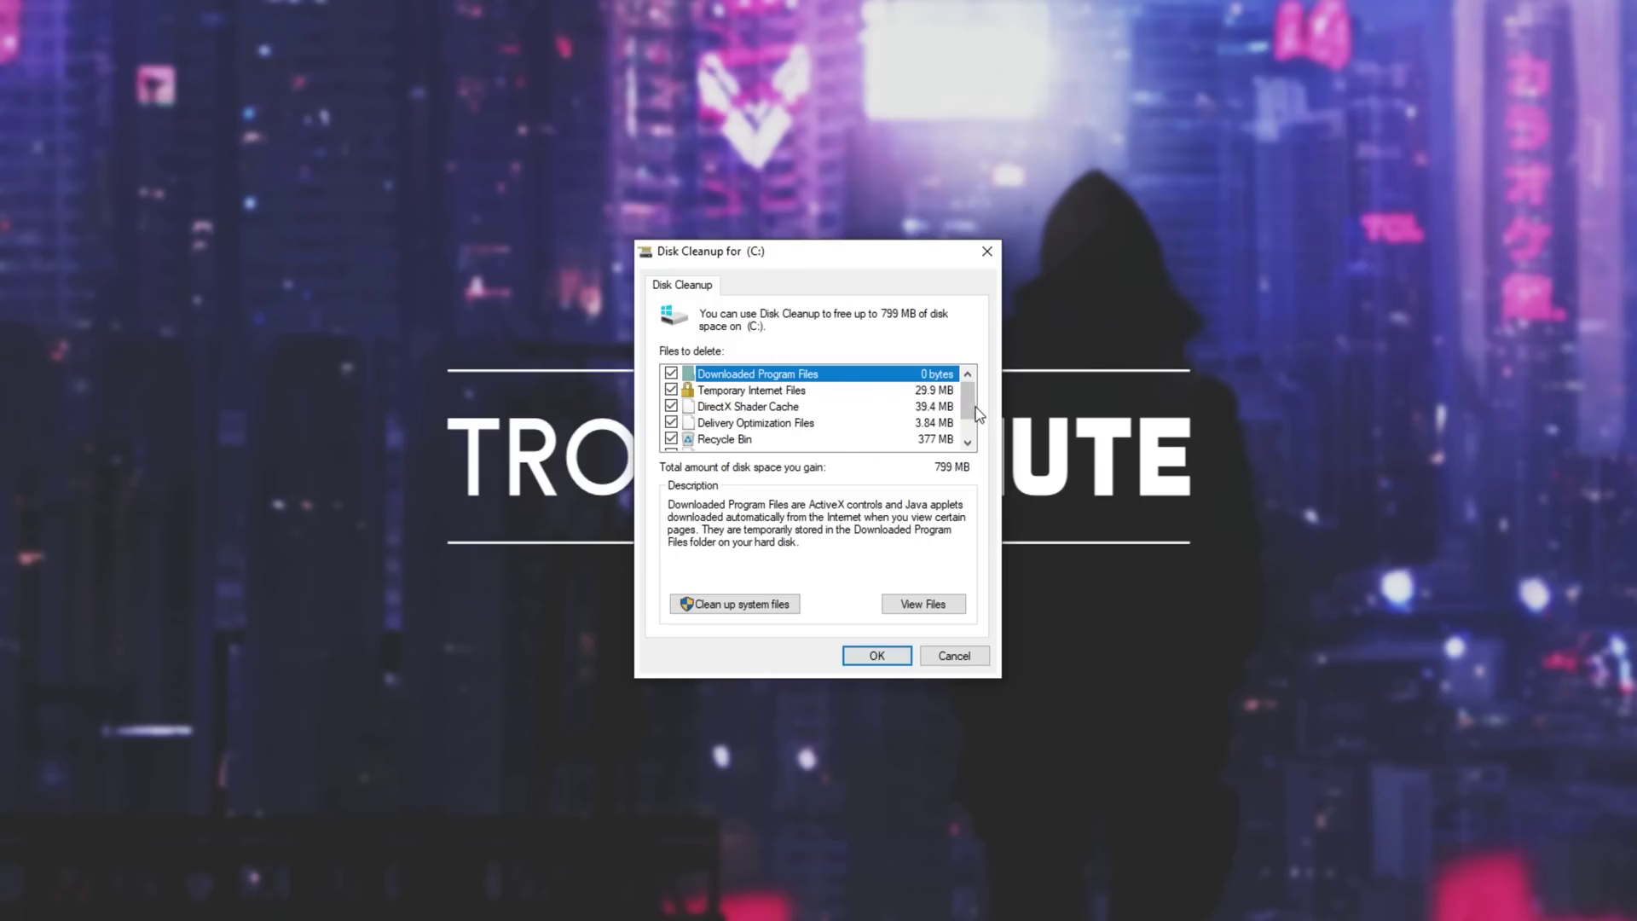
pyautogui.scroll(-1, 733, 426)
pyautogui.click(734, 407)
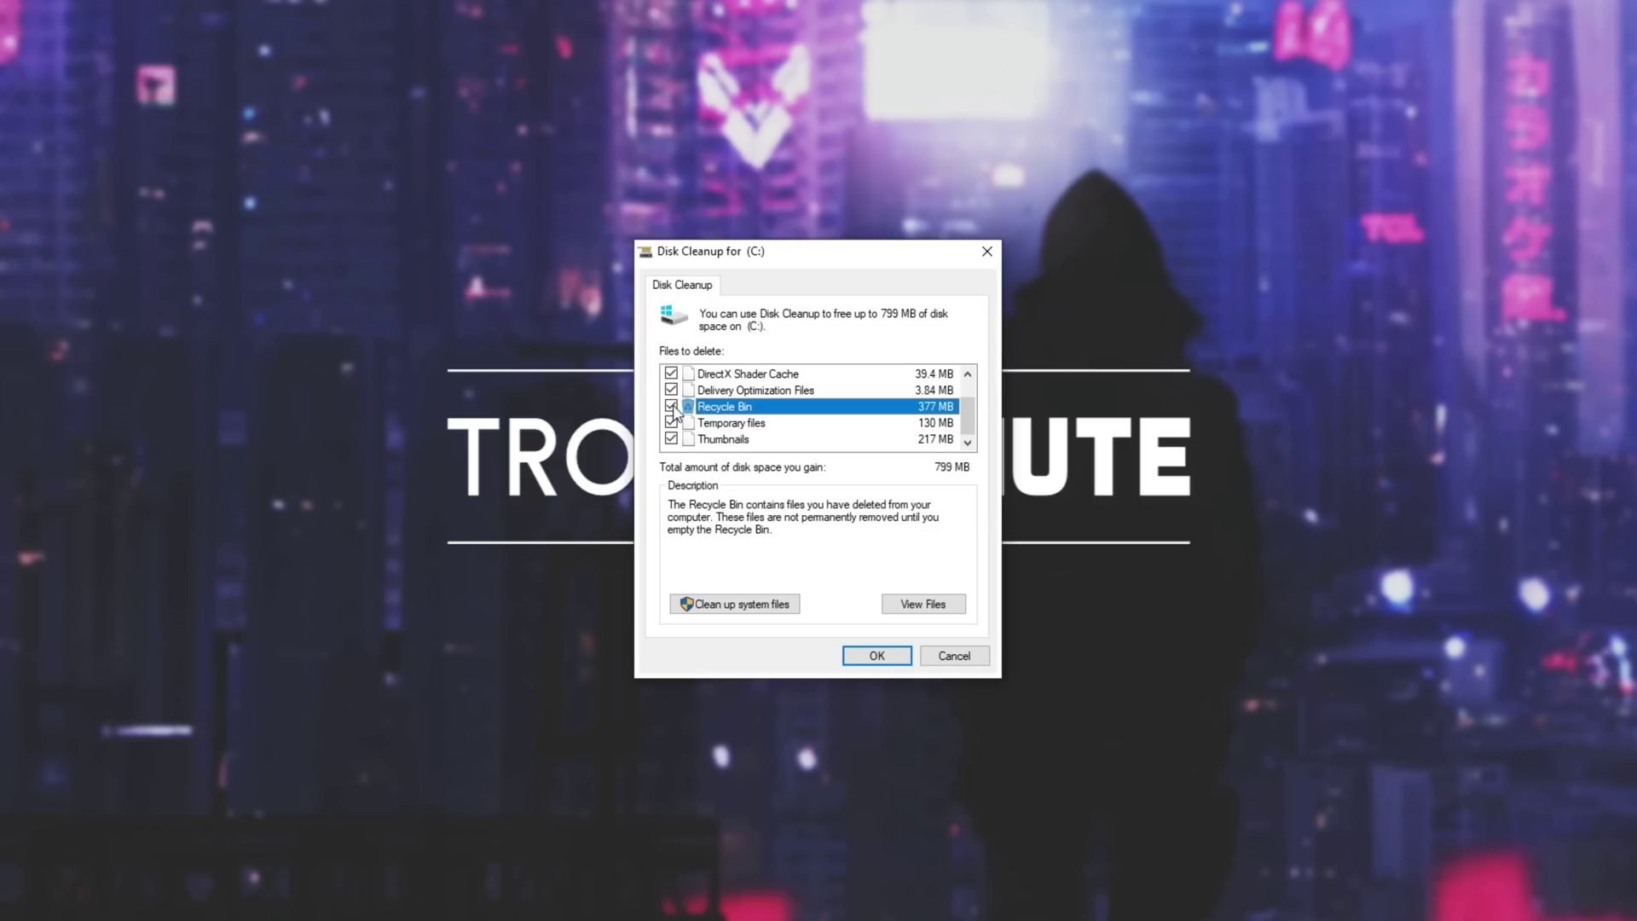
pyautogui.click(878, 655)
pyautogui.click(885, 464)
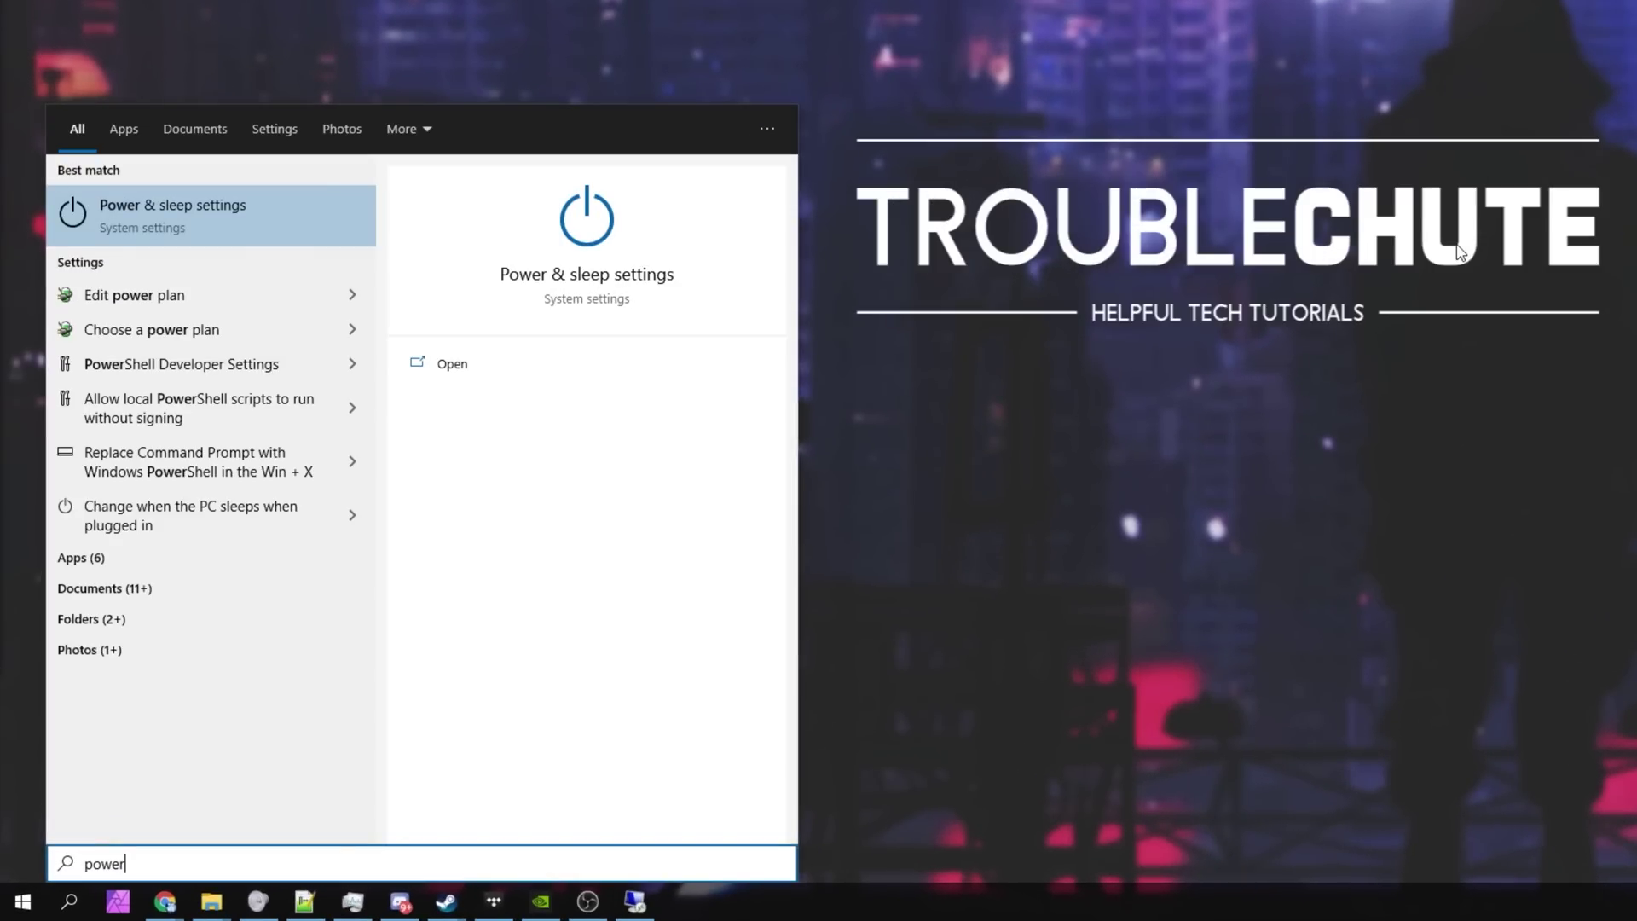
# Step: Open the power plan choices with Ultimate Performance selected, then search Start for cmd
pyautogui.click(219, 329)
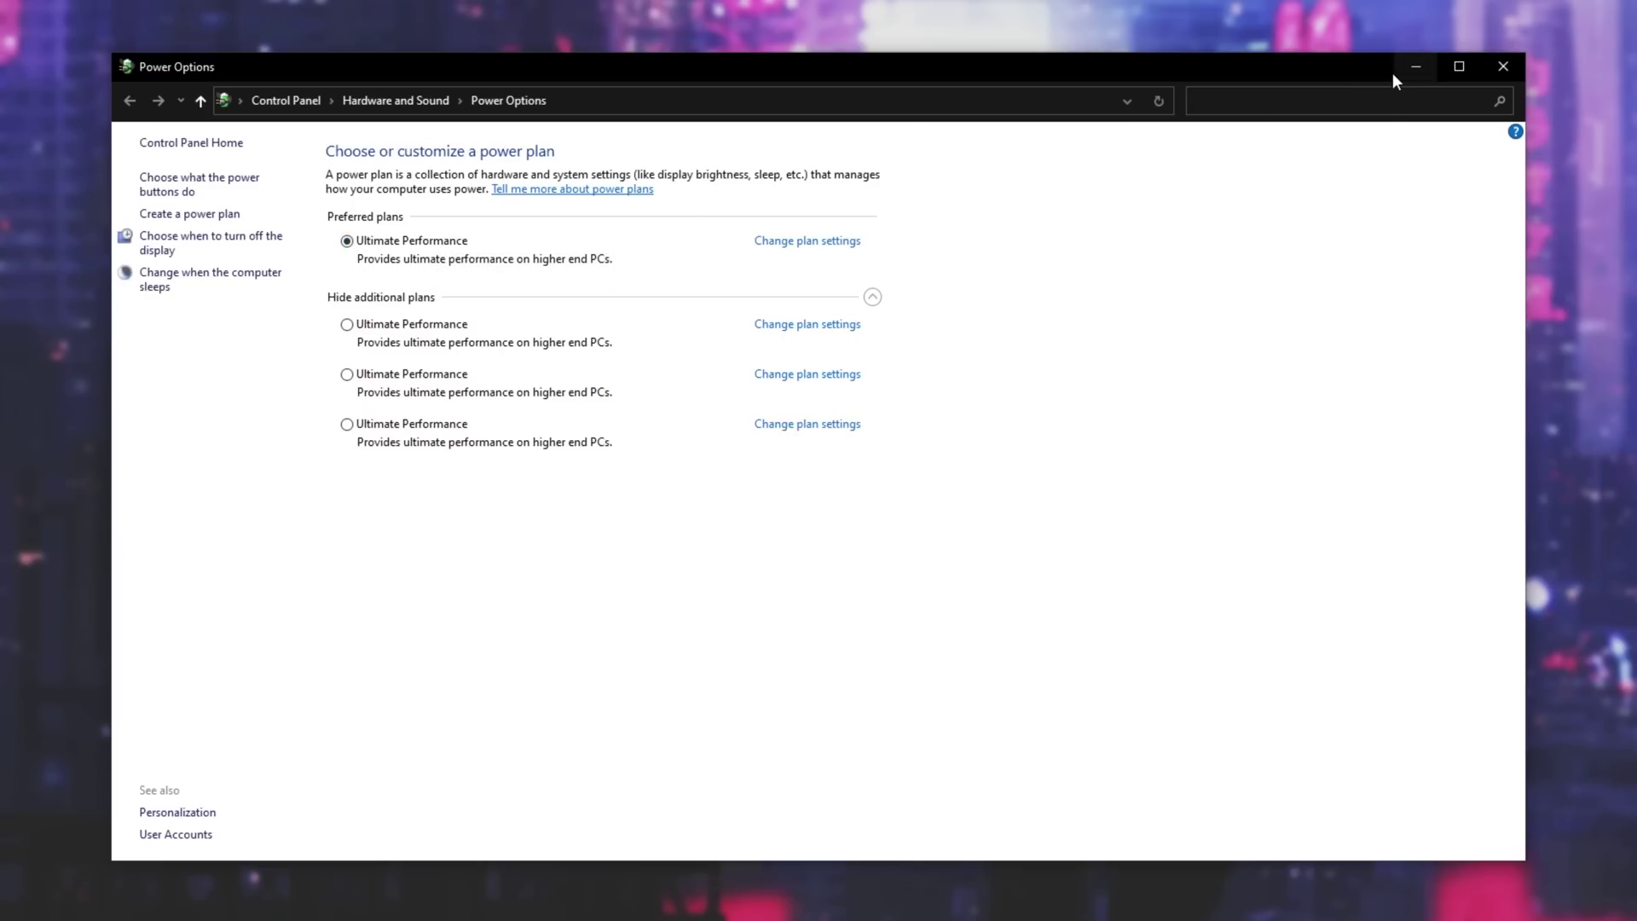
pyautogui.click(1393, 71)
pyautogui.press('super')
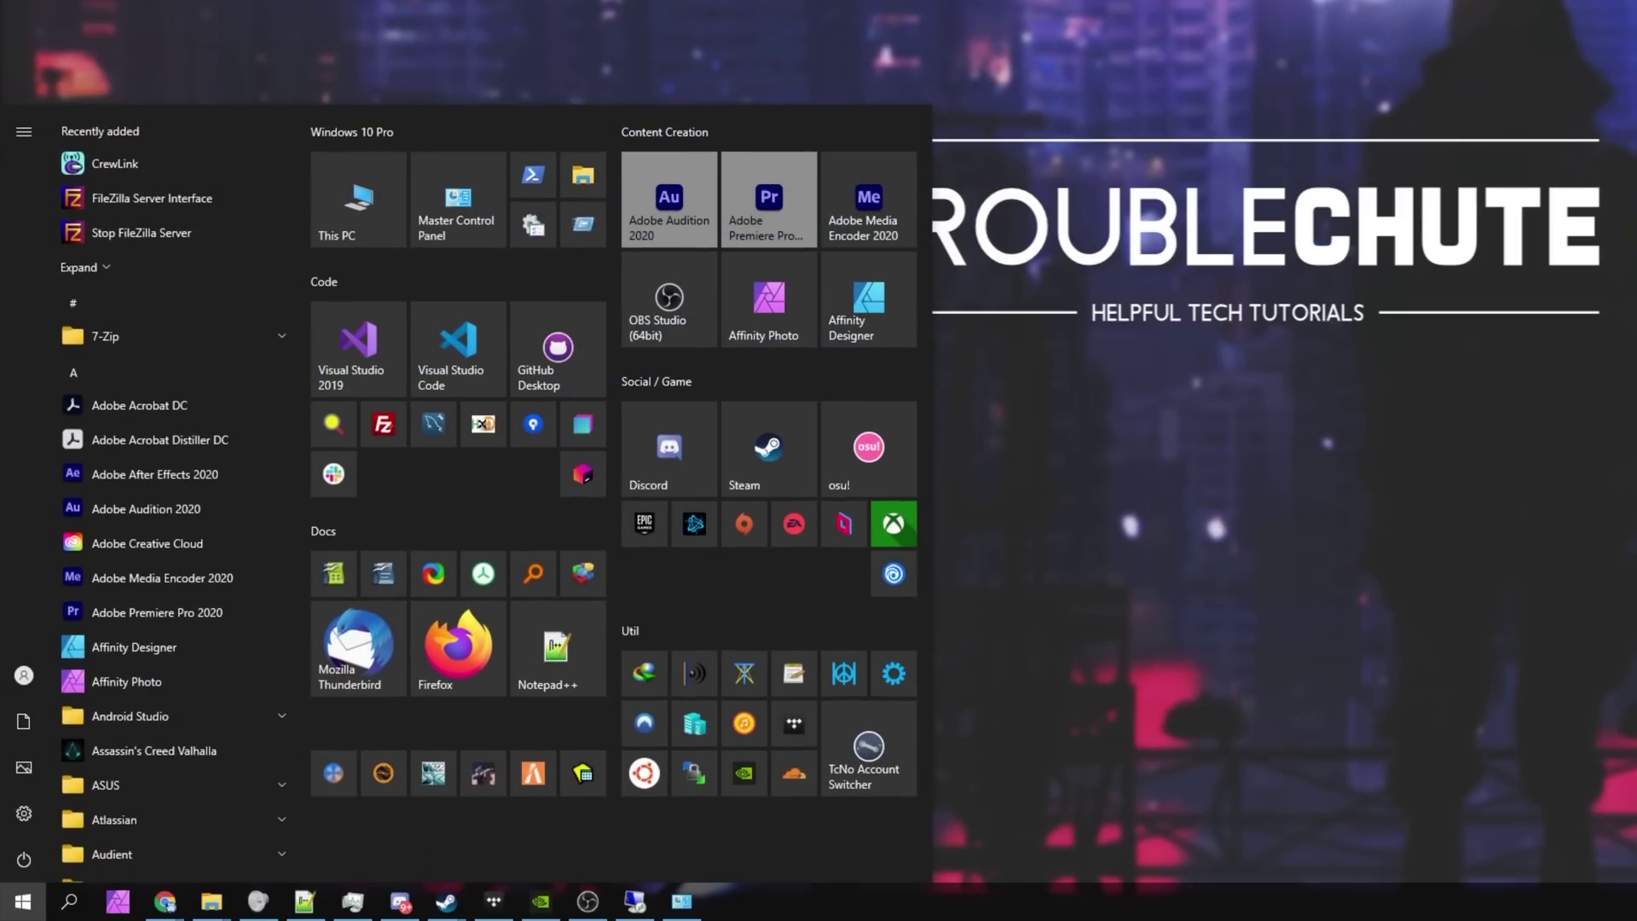
pyautogui.write('cmd')
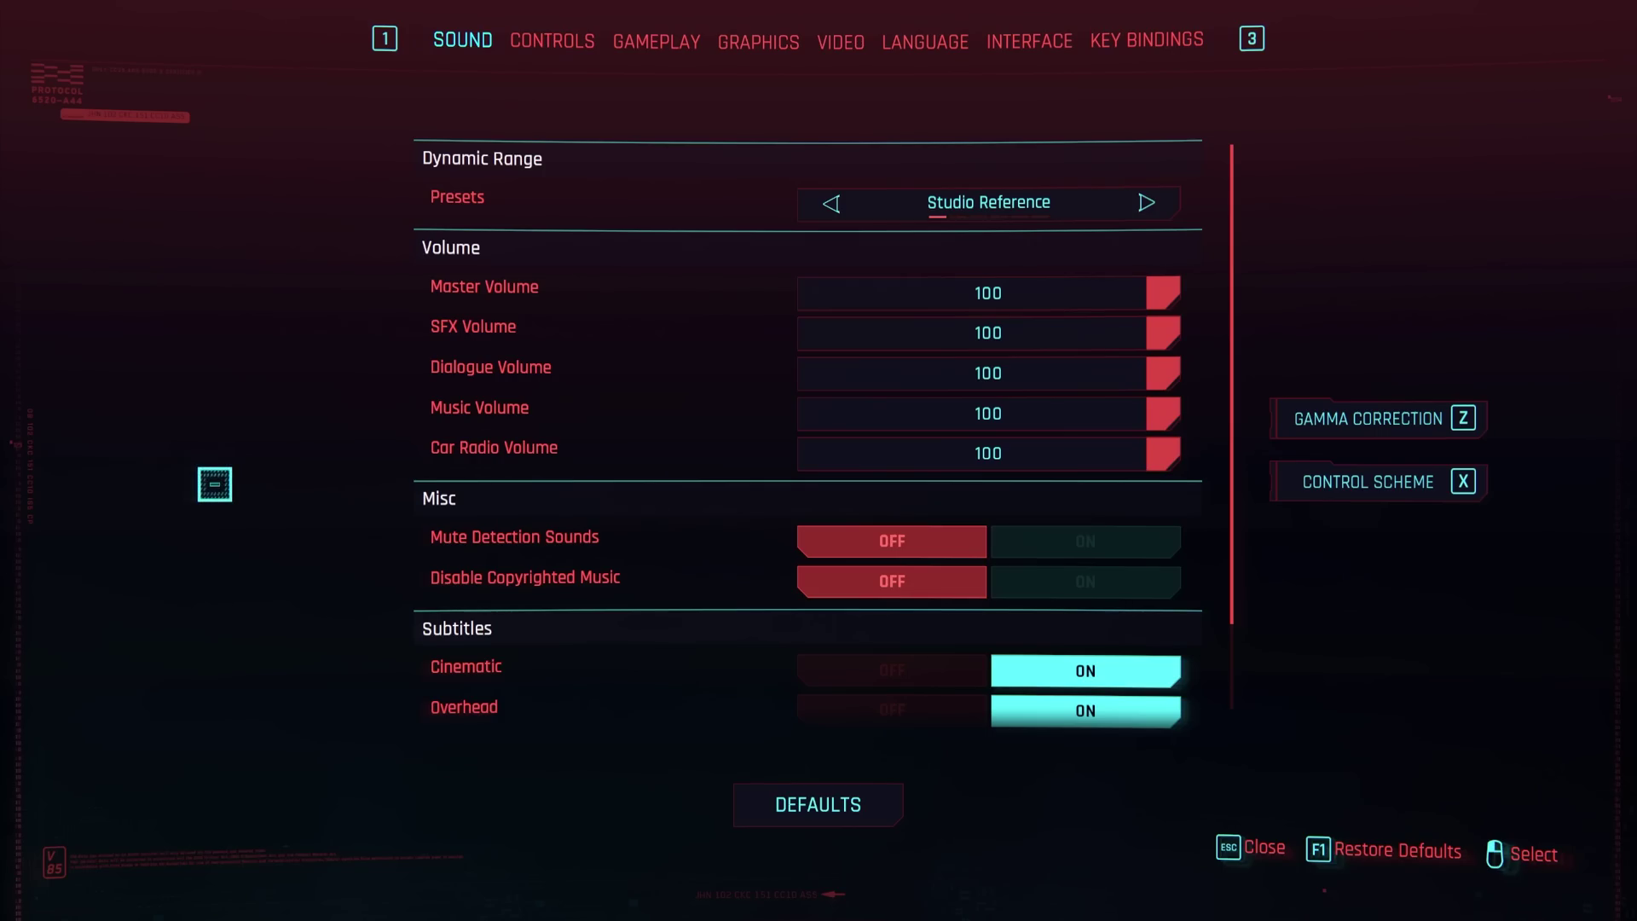
# Step: Open the GRAPHICS tab in Cyberpunk 2077's Settings menu
pyautogui.click(778, 40)
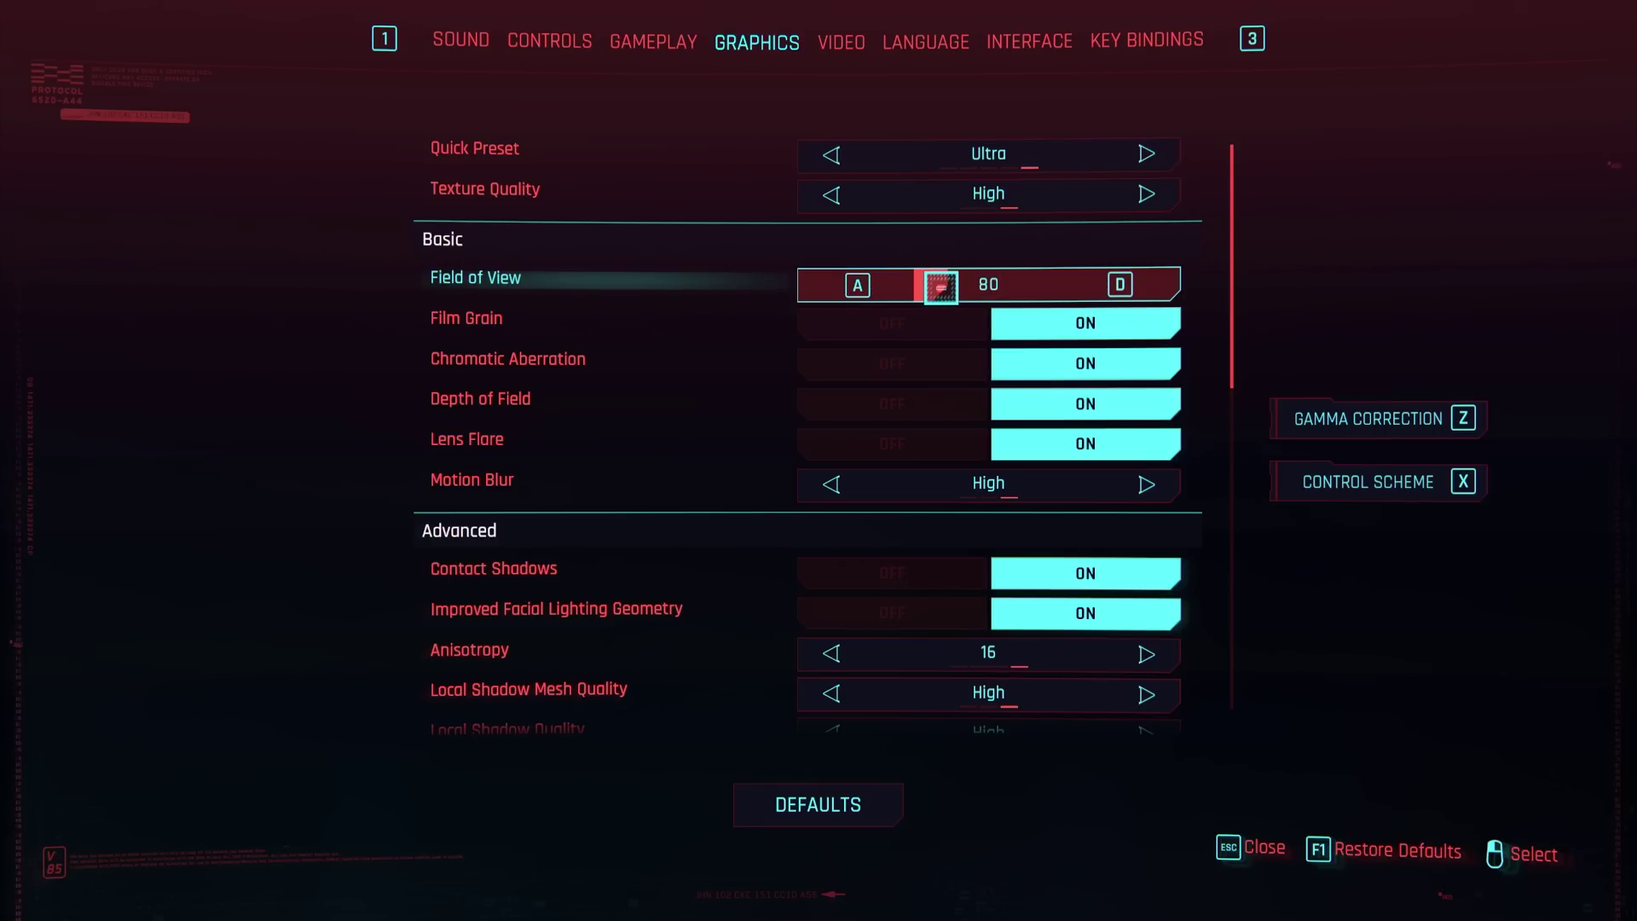
# Step: Set Field of View to 100 and lower Motion Blur from High to Off
pyautogui.moveTo(938, 286); pyautogui.dragTo(1143, 284)
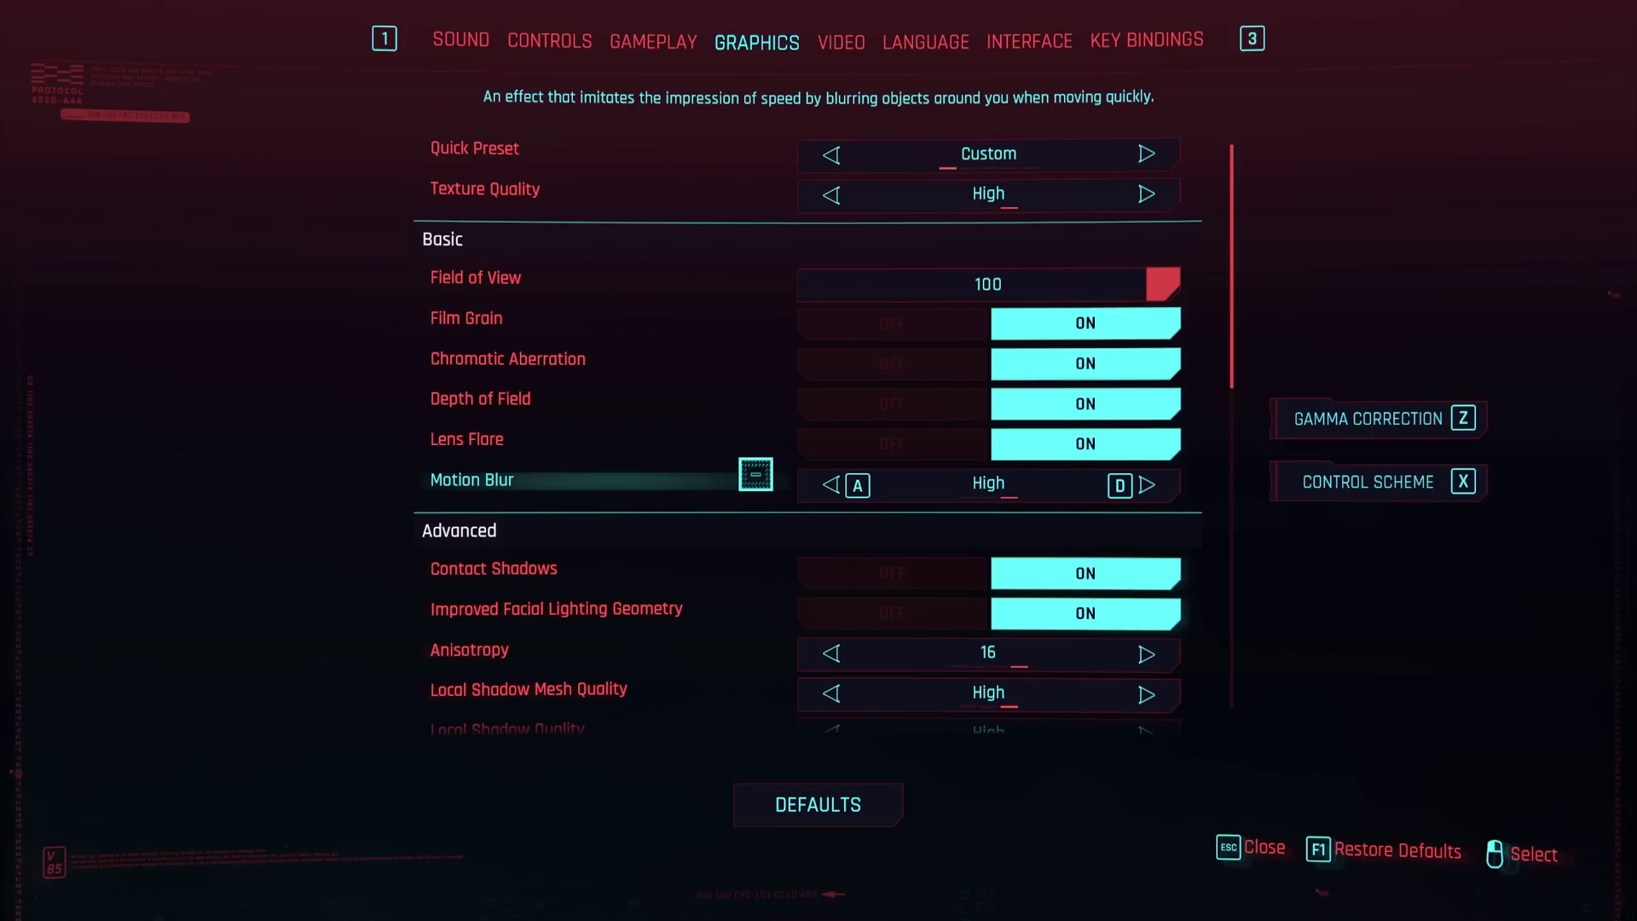
pyautogui.click(832, 485)
pyautogui.click(832, 485)
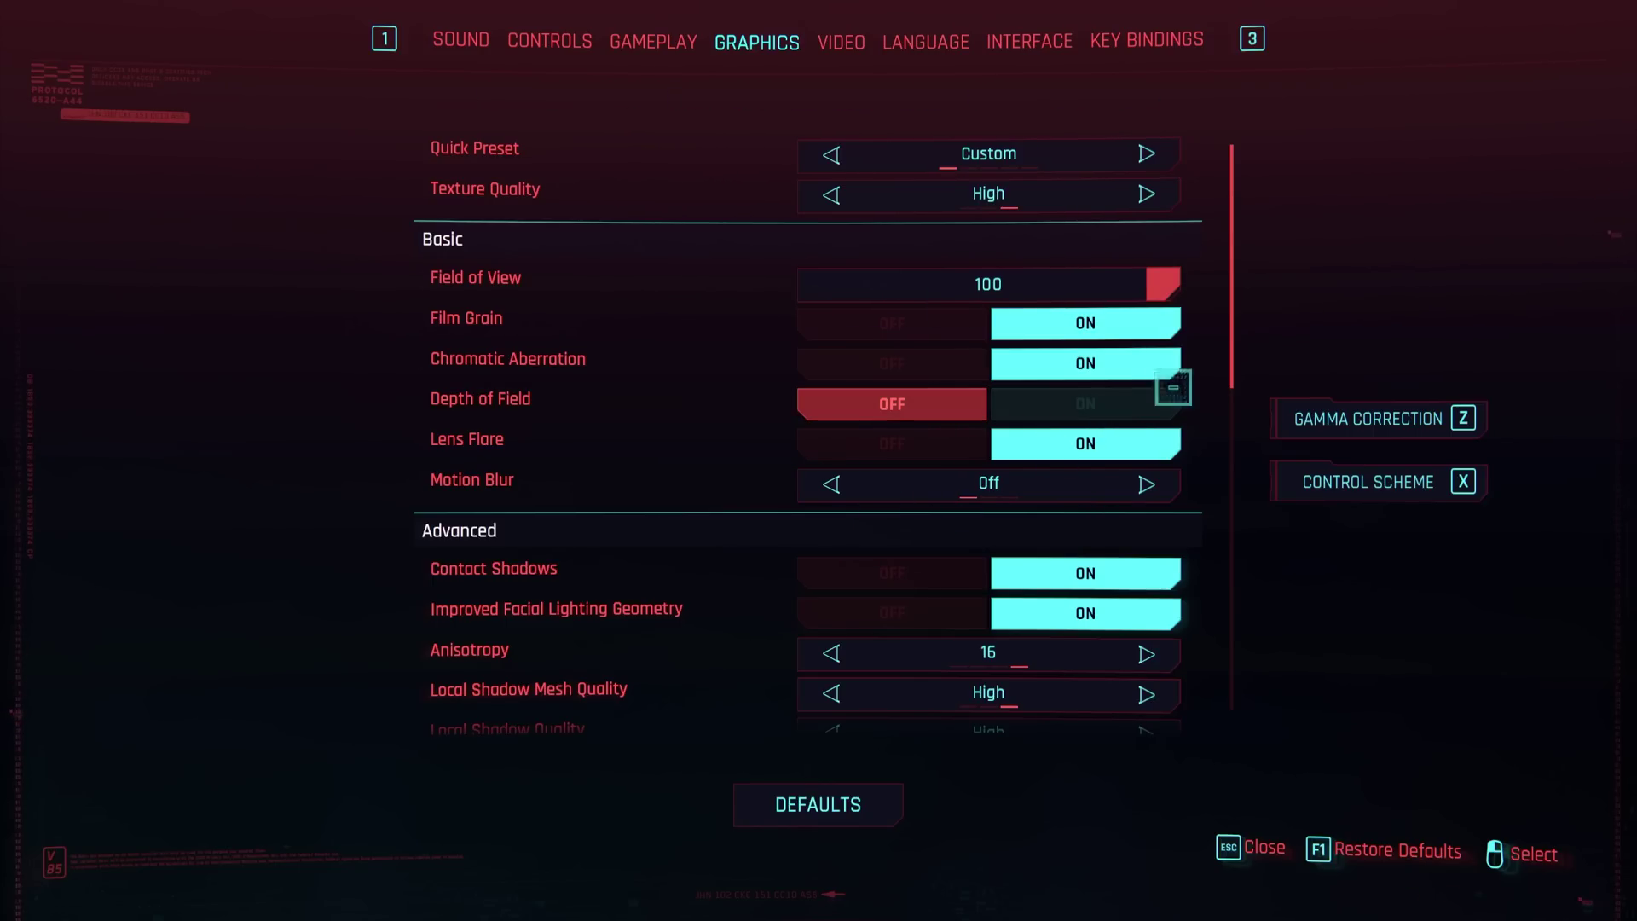
# Step: Turn Contact Shadows off, local shadows and cascaded range Medium, cascaded and distant resolutions Low
pyautogui.moveTo(1235, 329); pyautogui.dragTo(1237, 481)
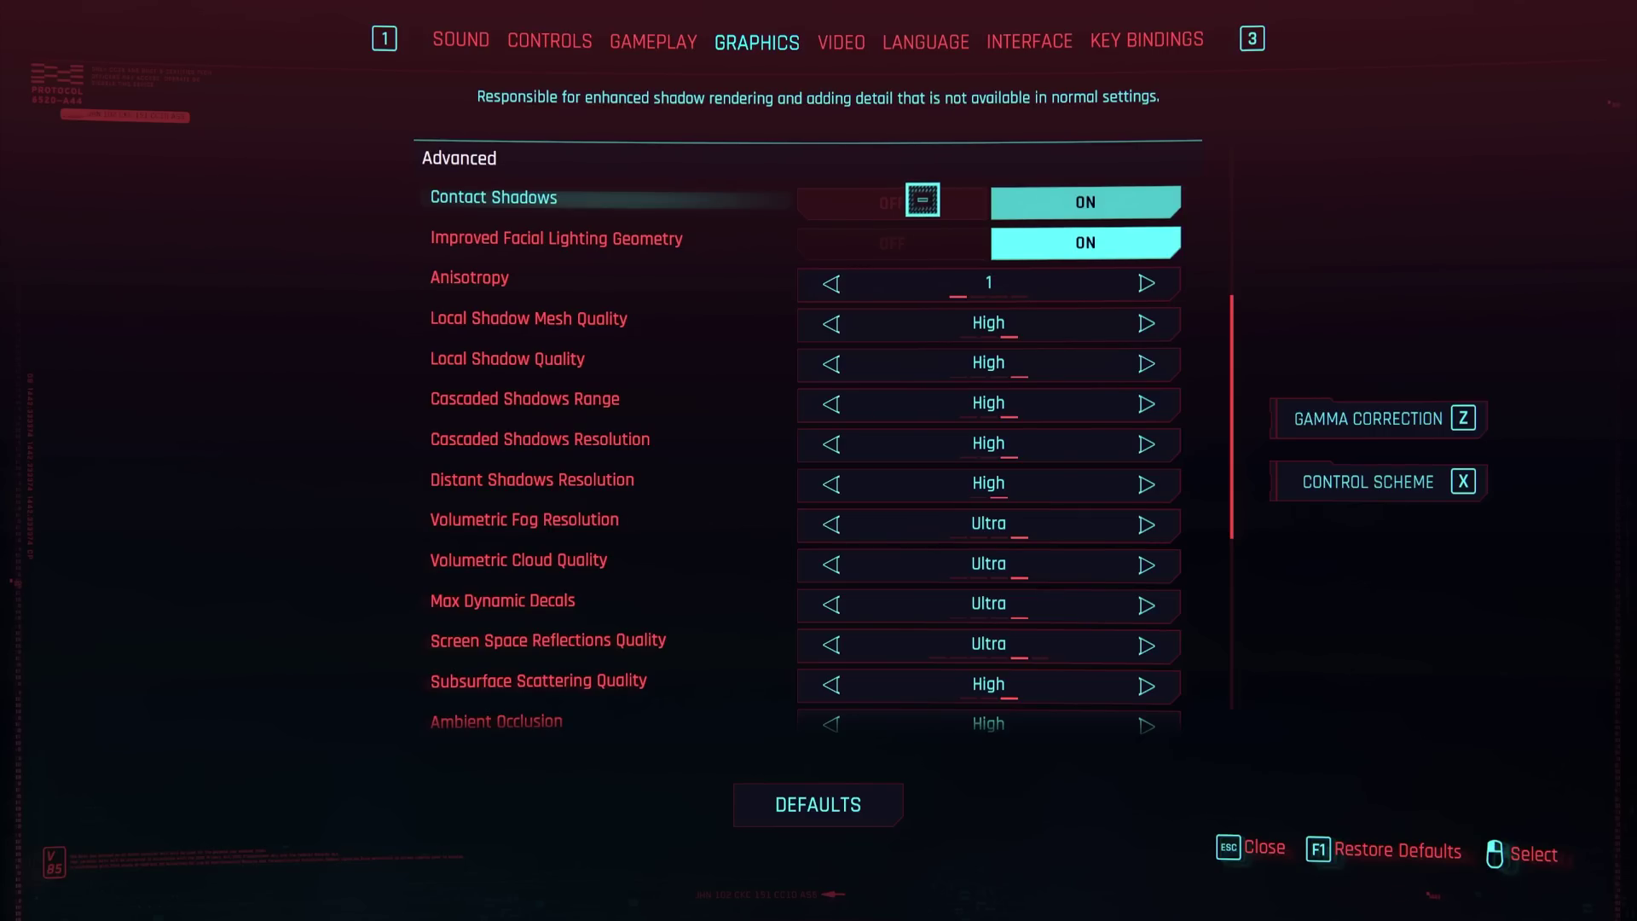
pyautogui.click(922, 200)
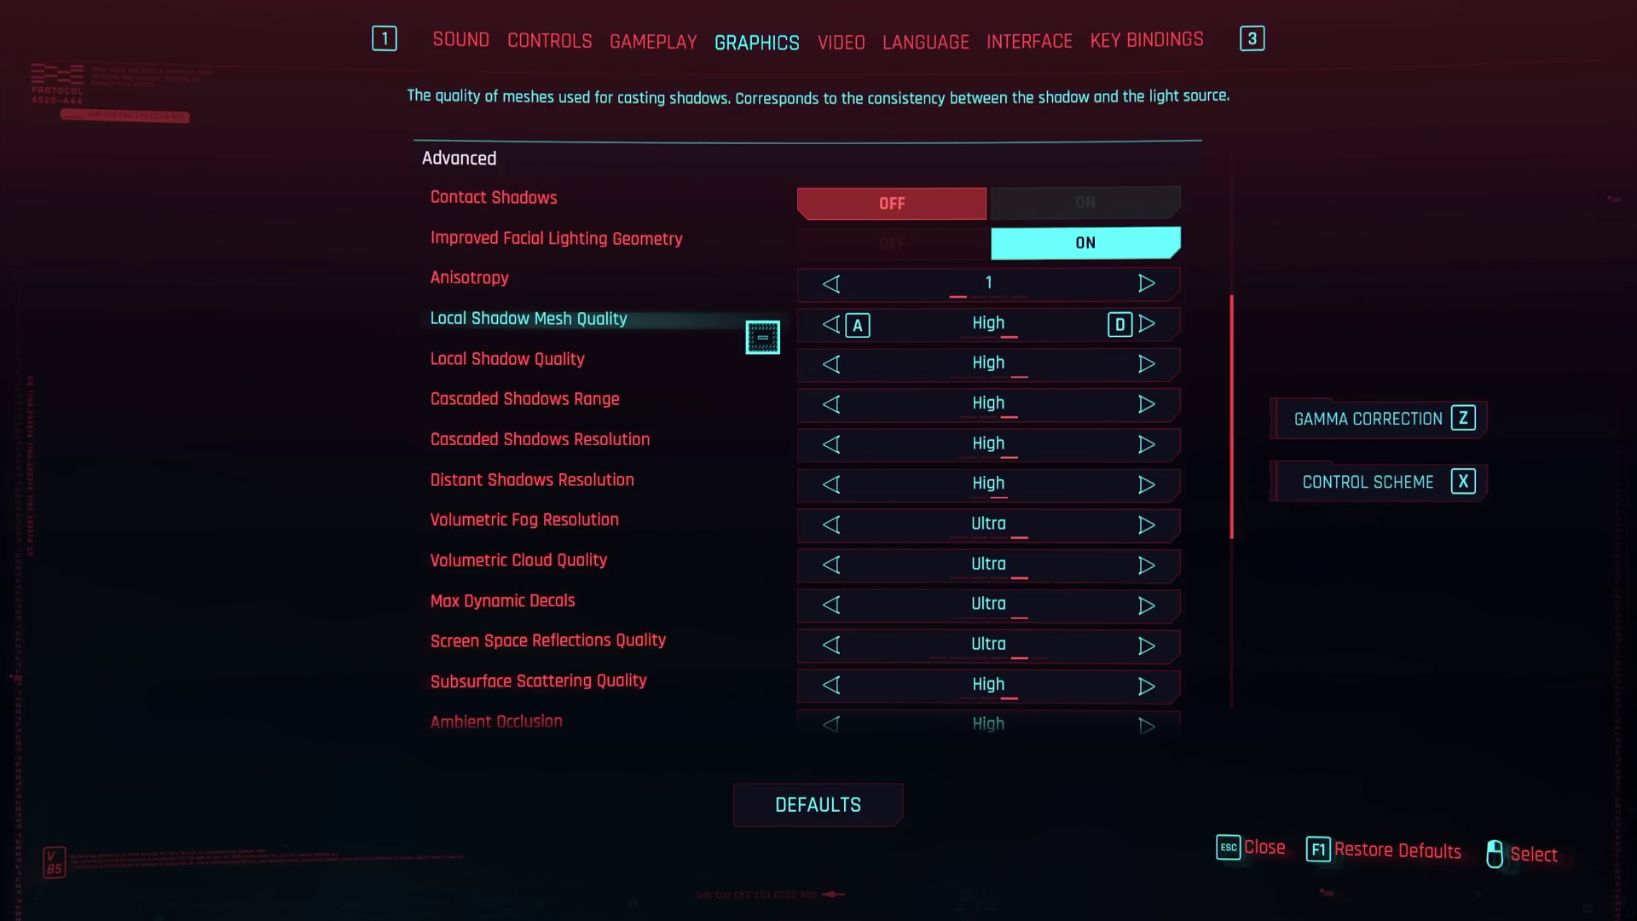
pyautogui.click(831, 324)
pyautogui.click(831, 364)
pyautogui.click(831, 403)
pyautogui.click(831, 443)
pyautogui.click(831, 443)
pyautogui.click(831, 484)
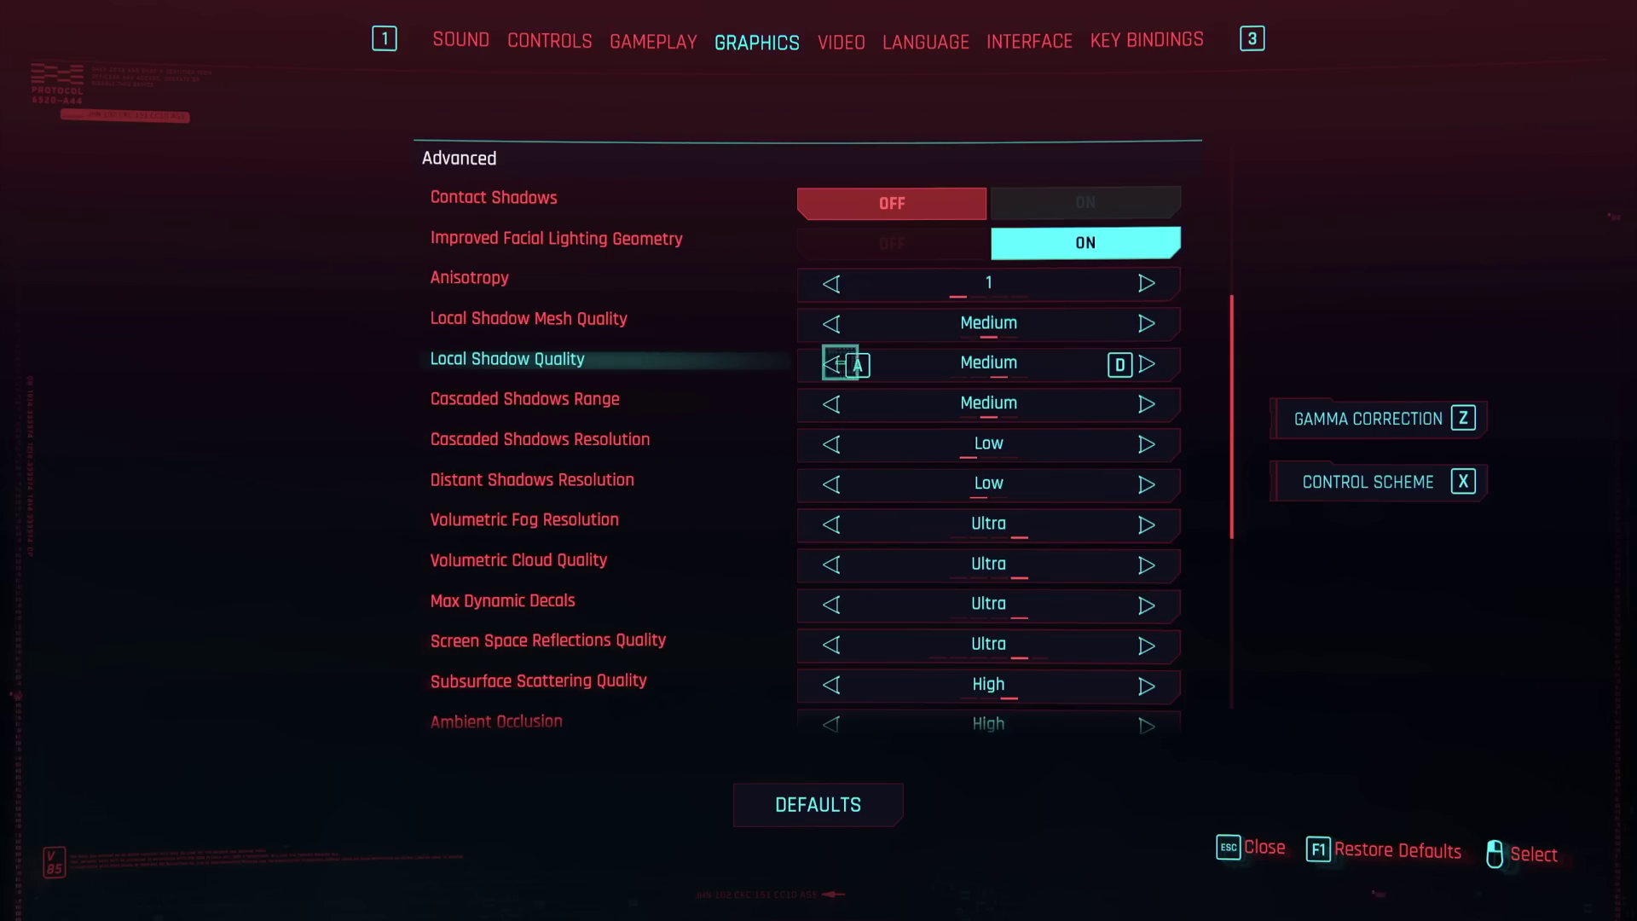
# Step: Drop Local Shadow Quality to Low and Volumetric Fog Resolution and Cloud Quality to Medium
pyautogui.click(835, 364)
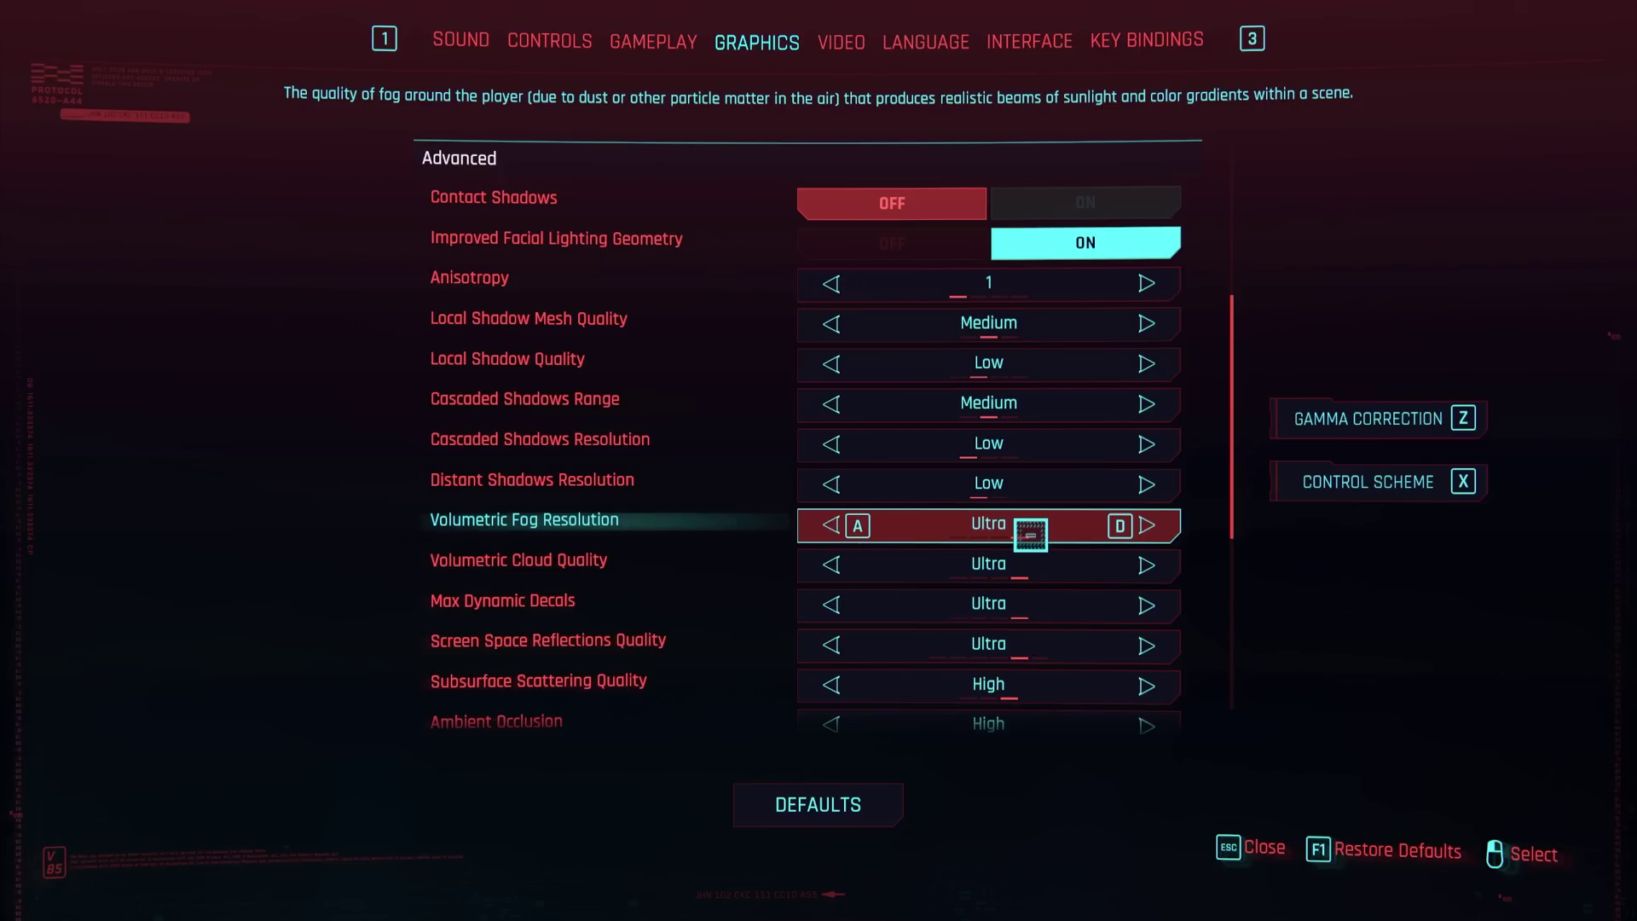
pyautogui.click(832, 523)
pyautogui.click(832, 564)
pyautogui.click(831, 523)
pyautogui.click(831, 562)
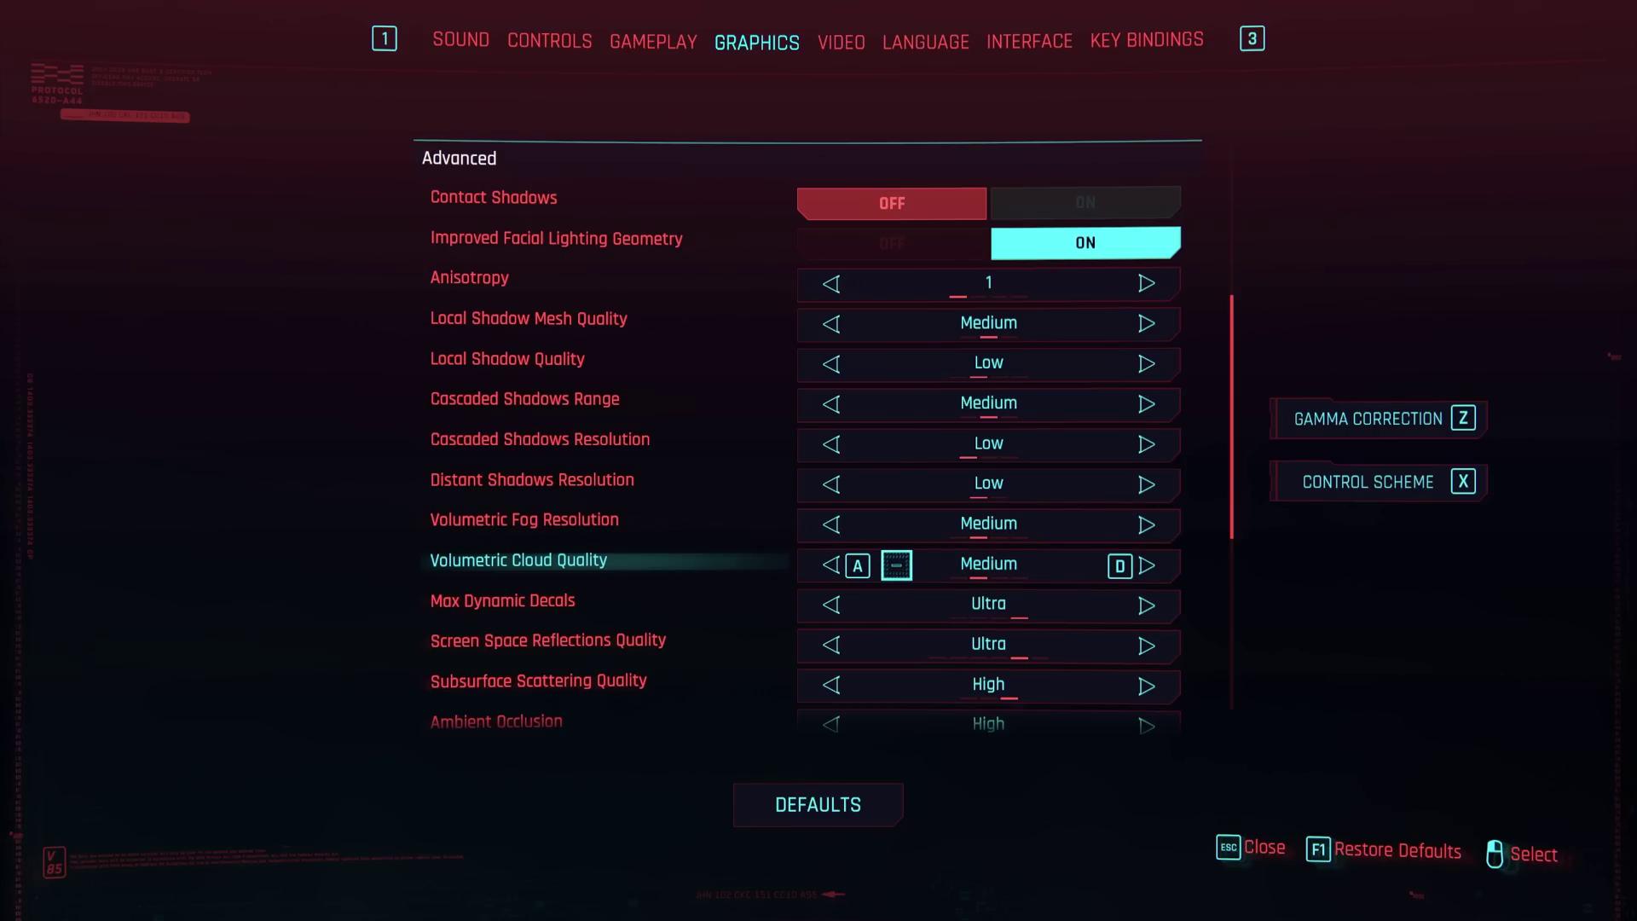
pyautogui.scroll(-5, 675, 400)
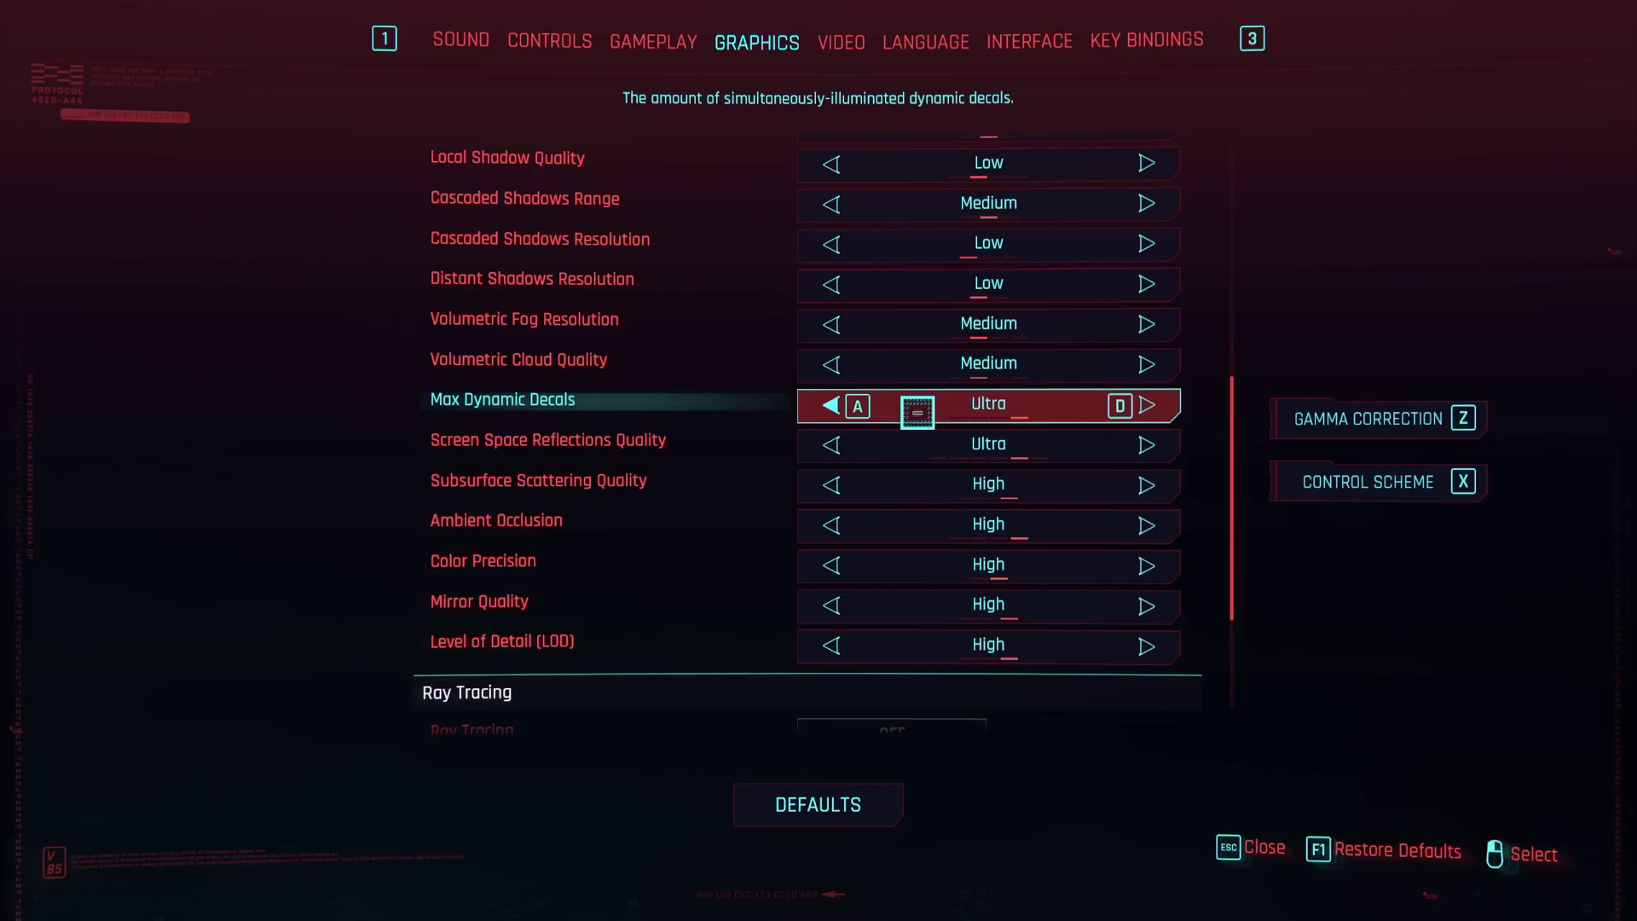
# Step: Lower Max Dynamic Decals and Screen Space Reflections Quality to Medium
pyautogui.click(829, 407)
pyautogui.click(828, 407)
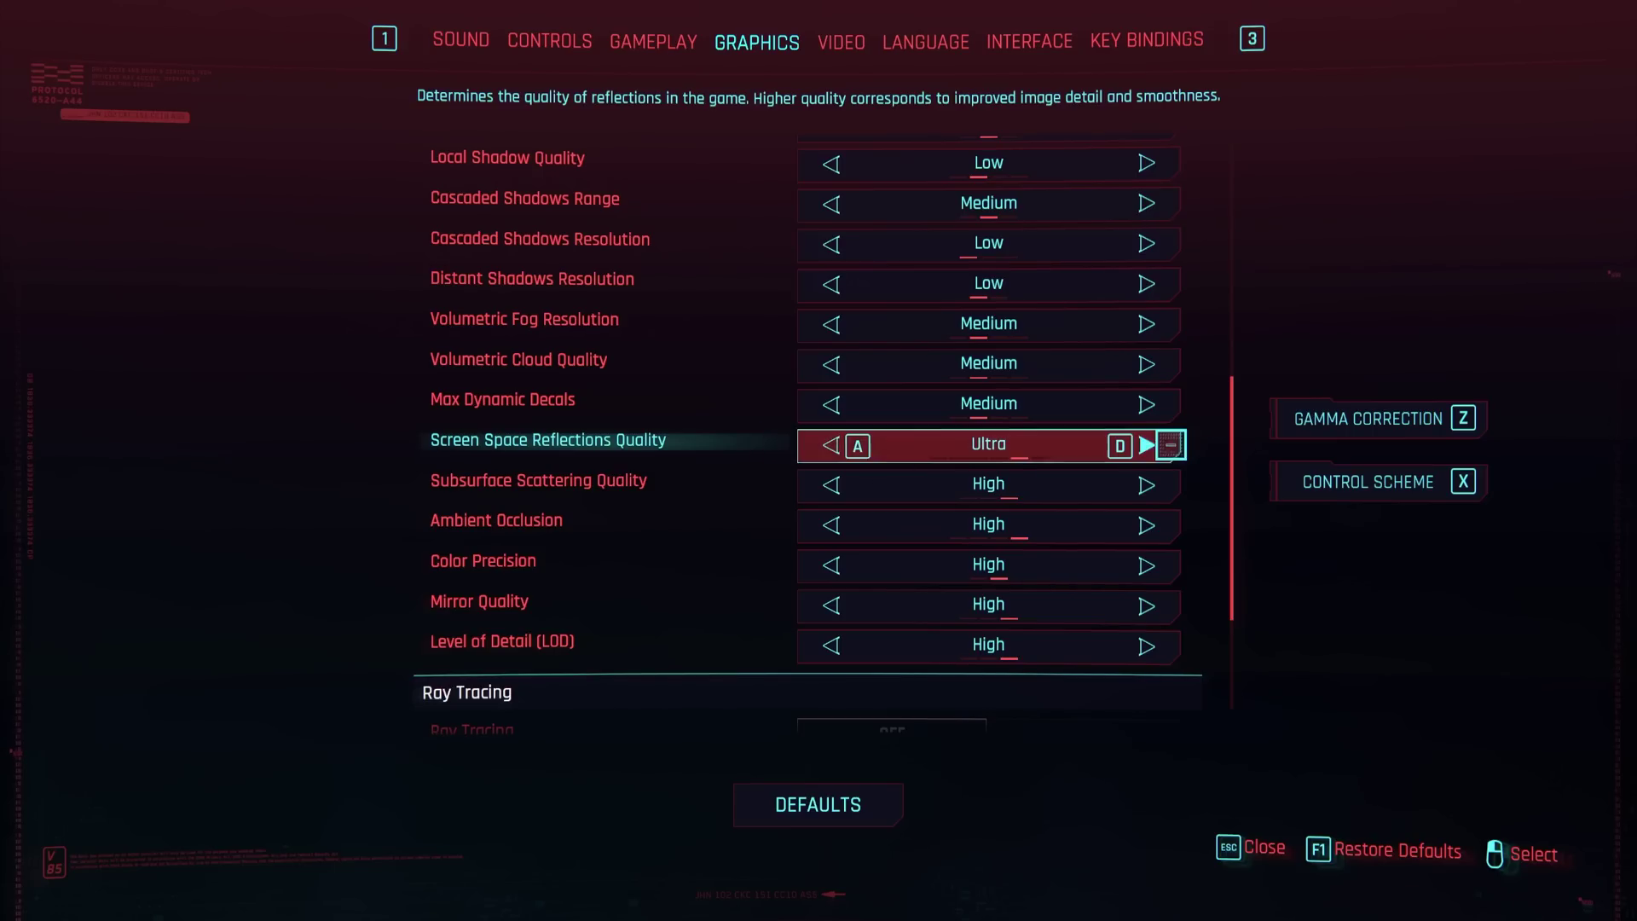
pyautogui.click(1151, 445)
pyautogui.click(828, 447)
pyautogui.click(828, 446)
pyautogui.click(828, 447)
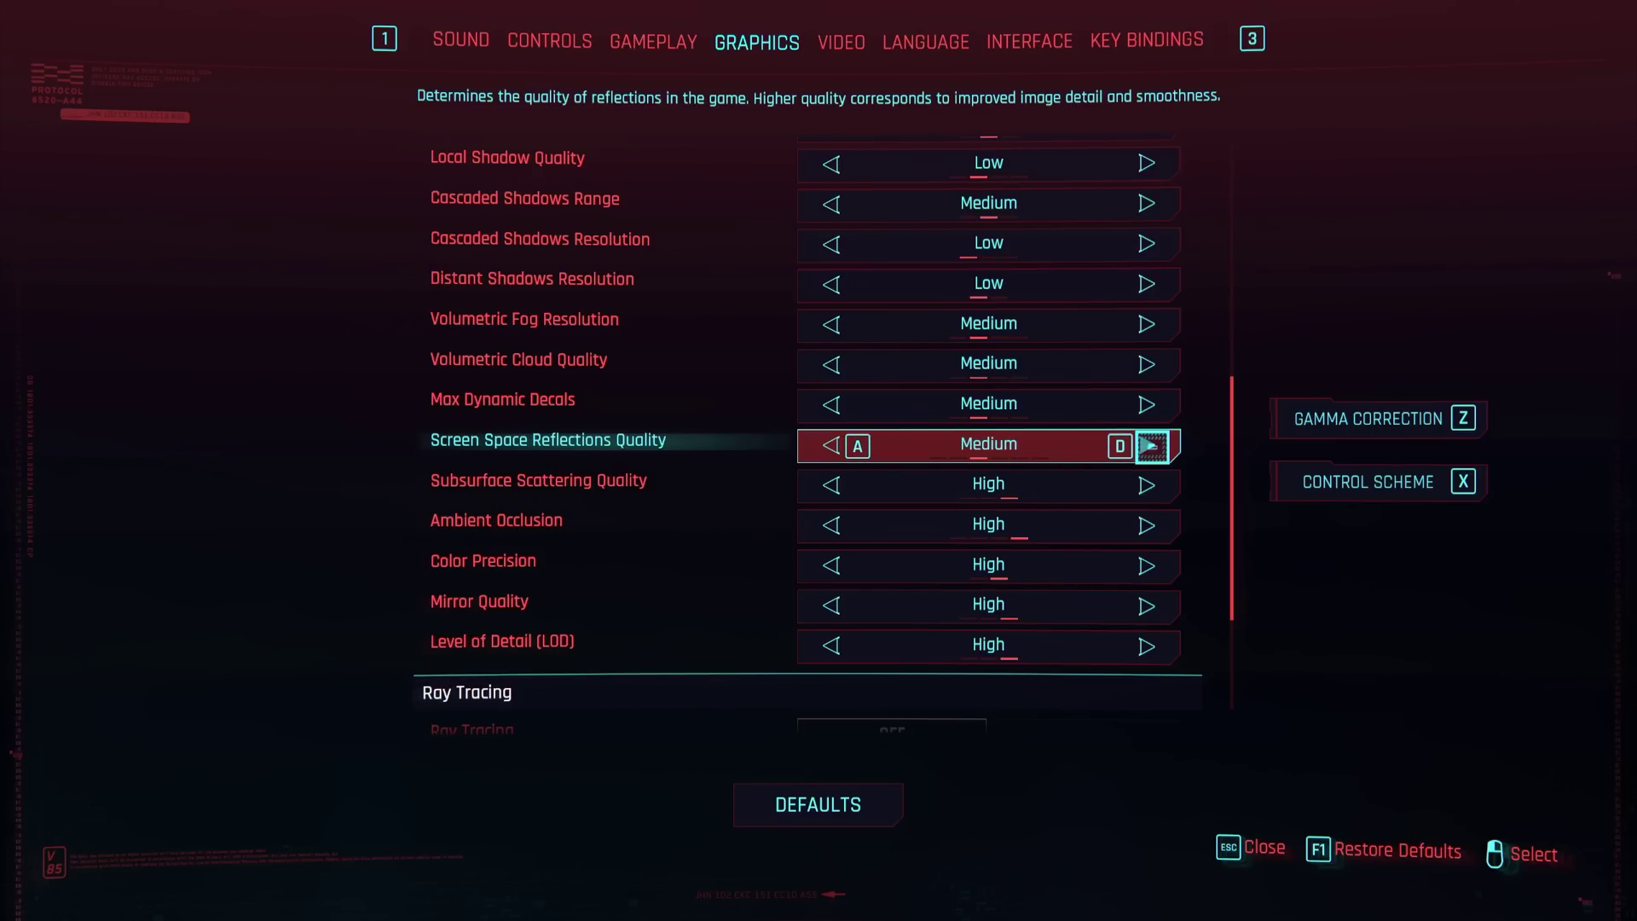
pyautogui.click(1147, 445)
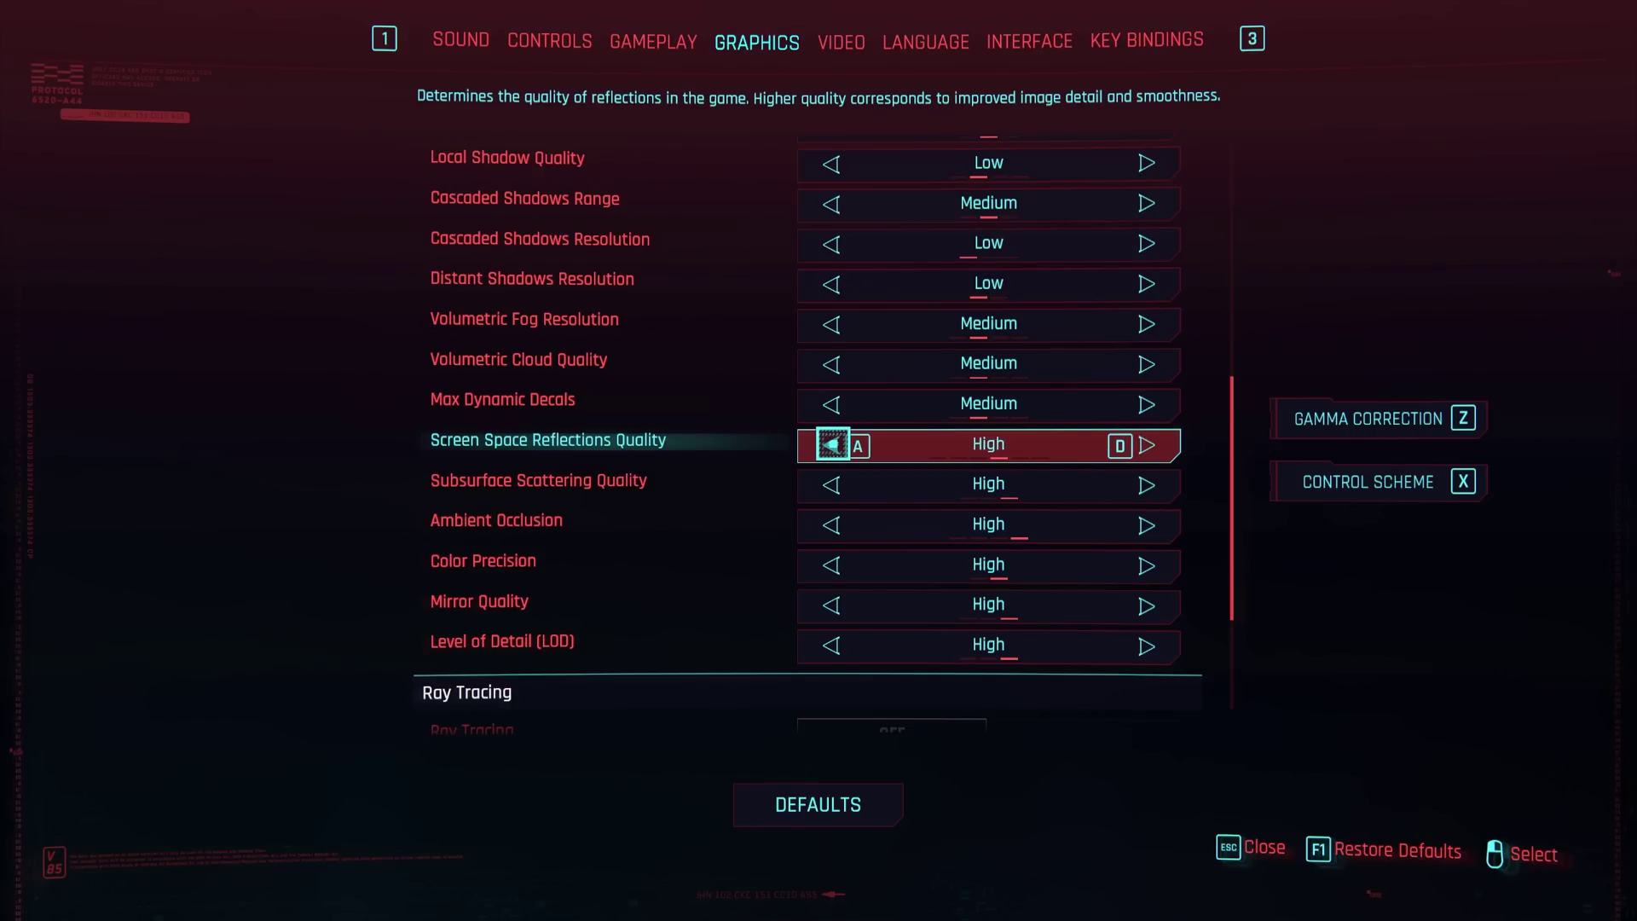
pyautogui.click(831, 444)
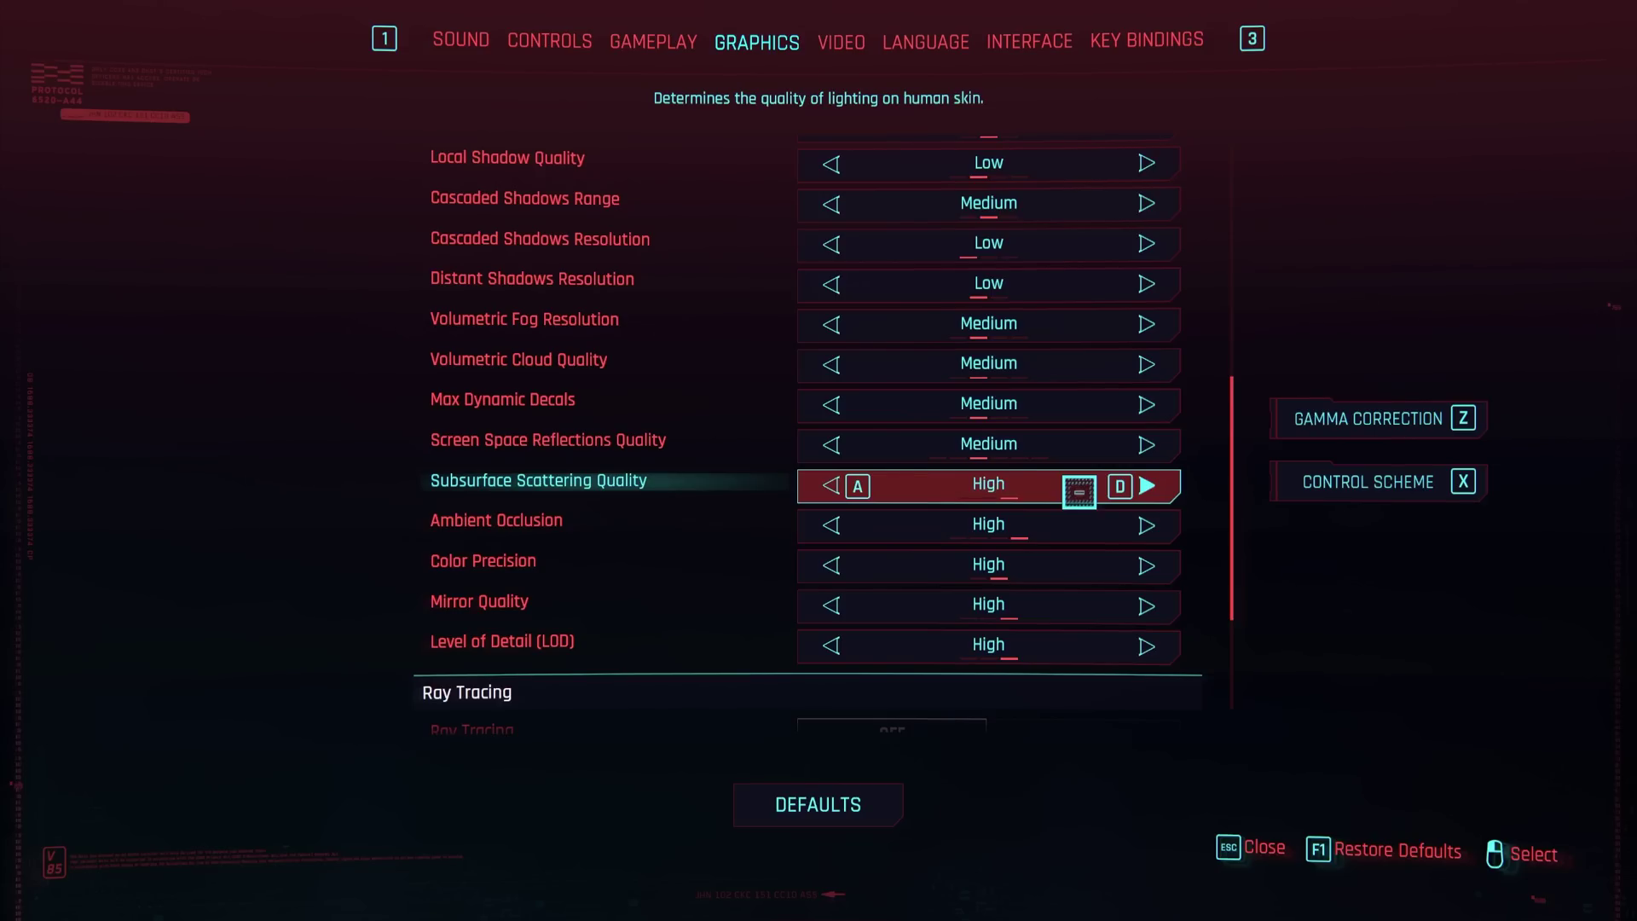
# Step: Set Subsurface Scattering Quality to Medium, Ambient Occlusion to Low, and Mirror Quality to Medium
pyautogui.click(820, 486)
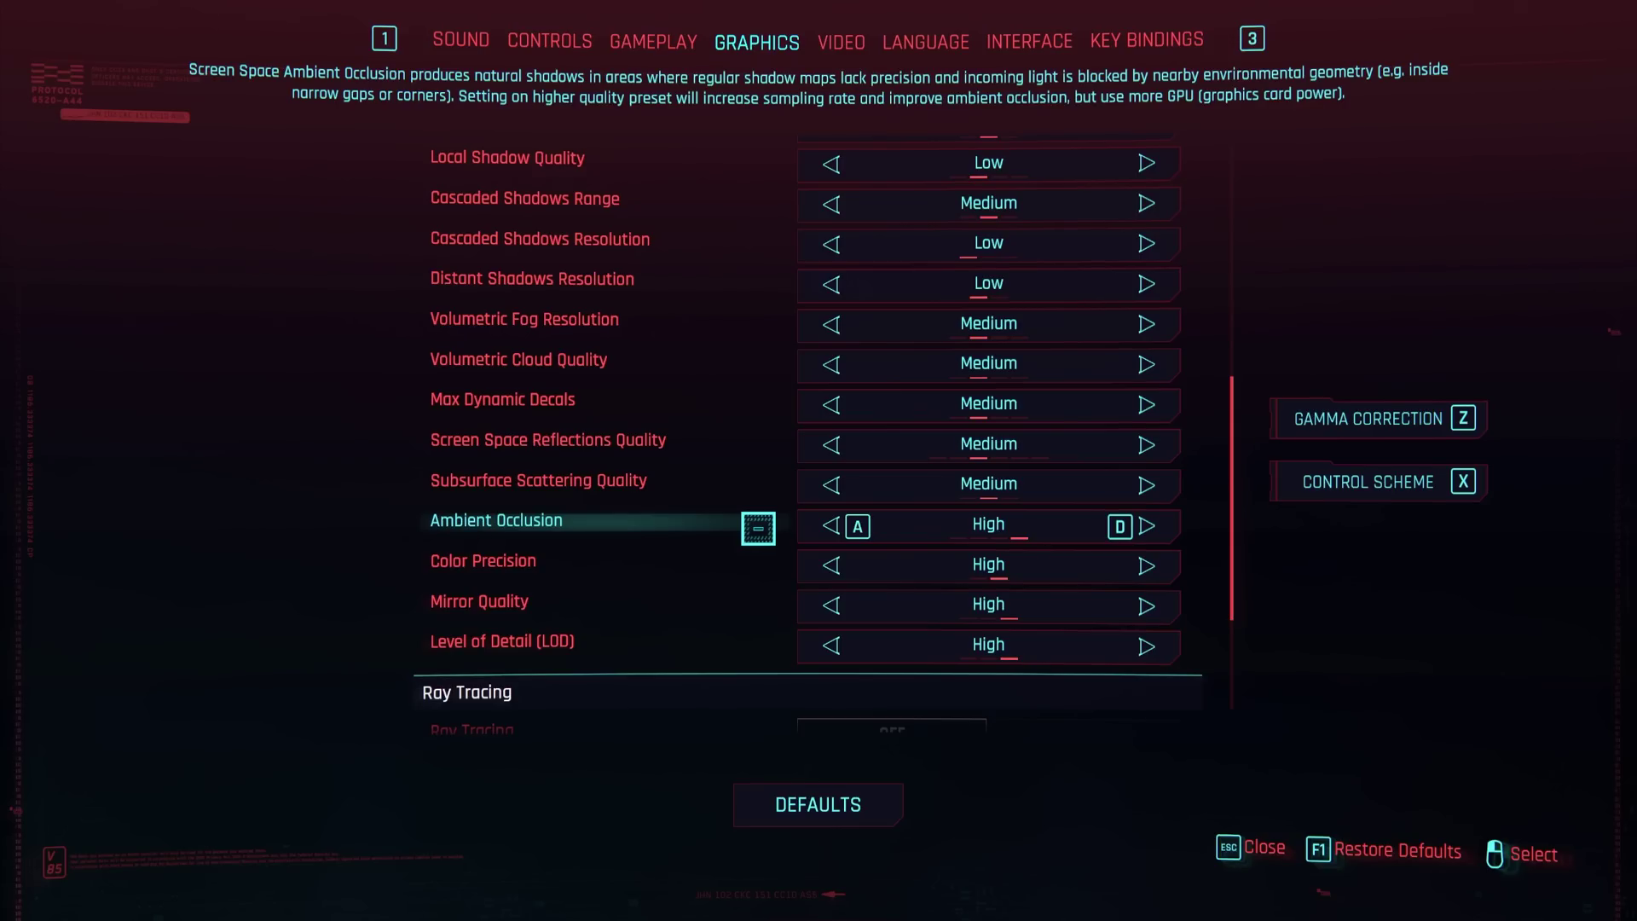
pyautogui.click(829, 524)
pyautogui.click(828, 524)
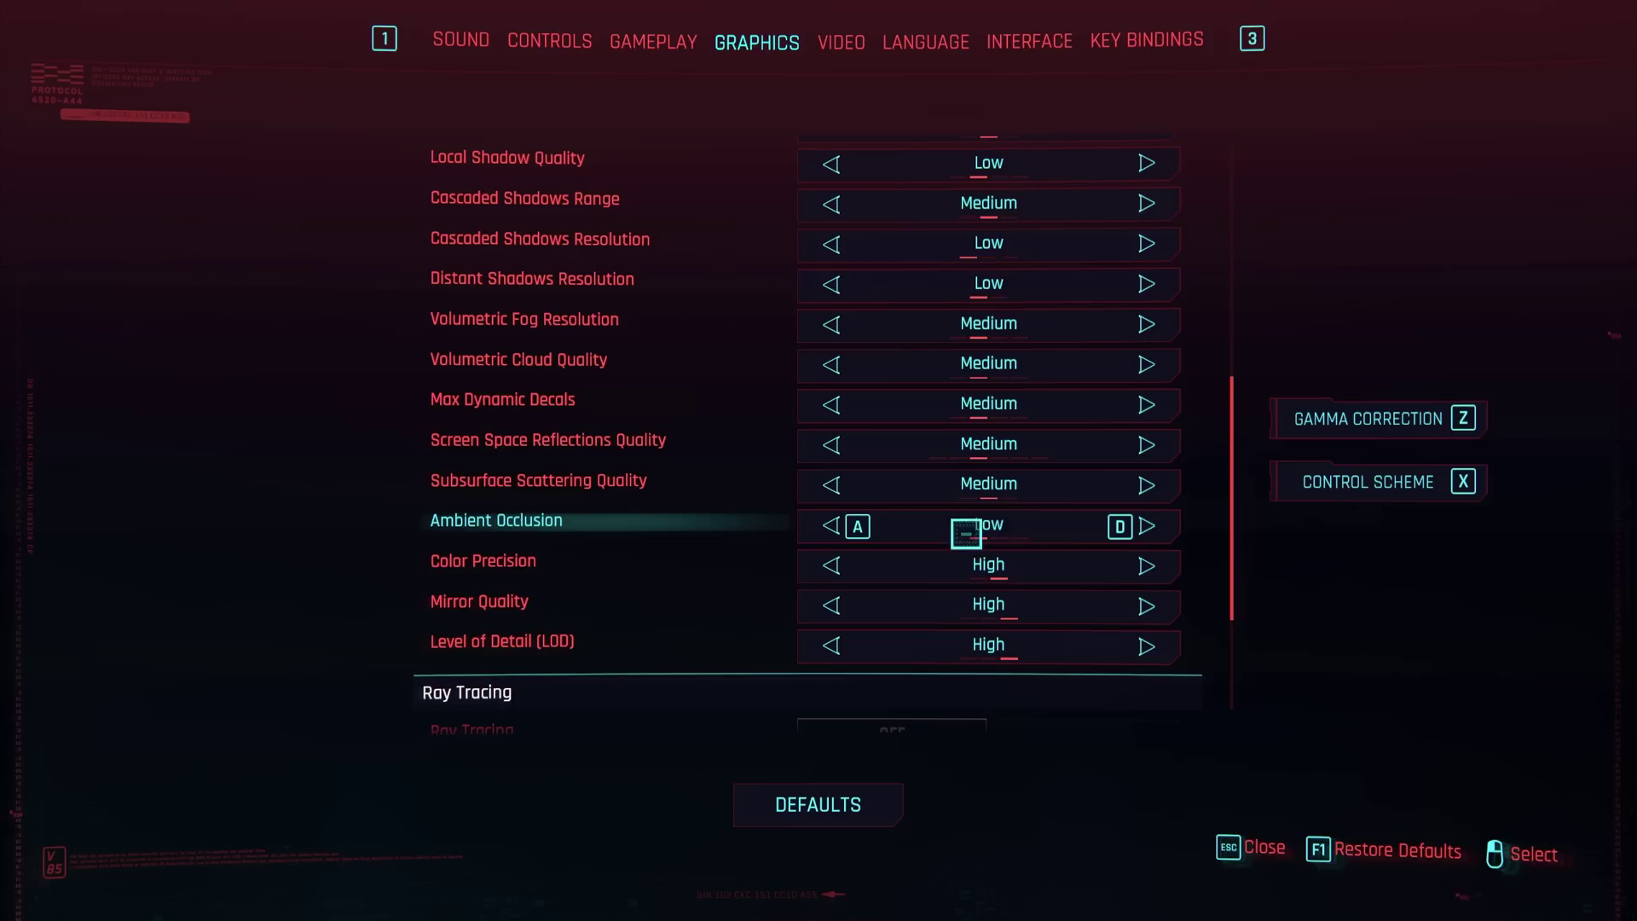
pyautogui.click(836, 603)
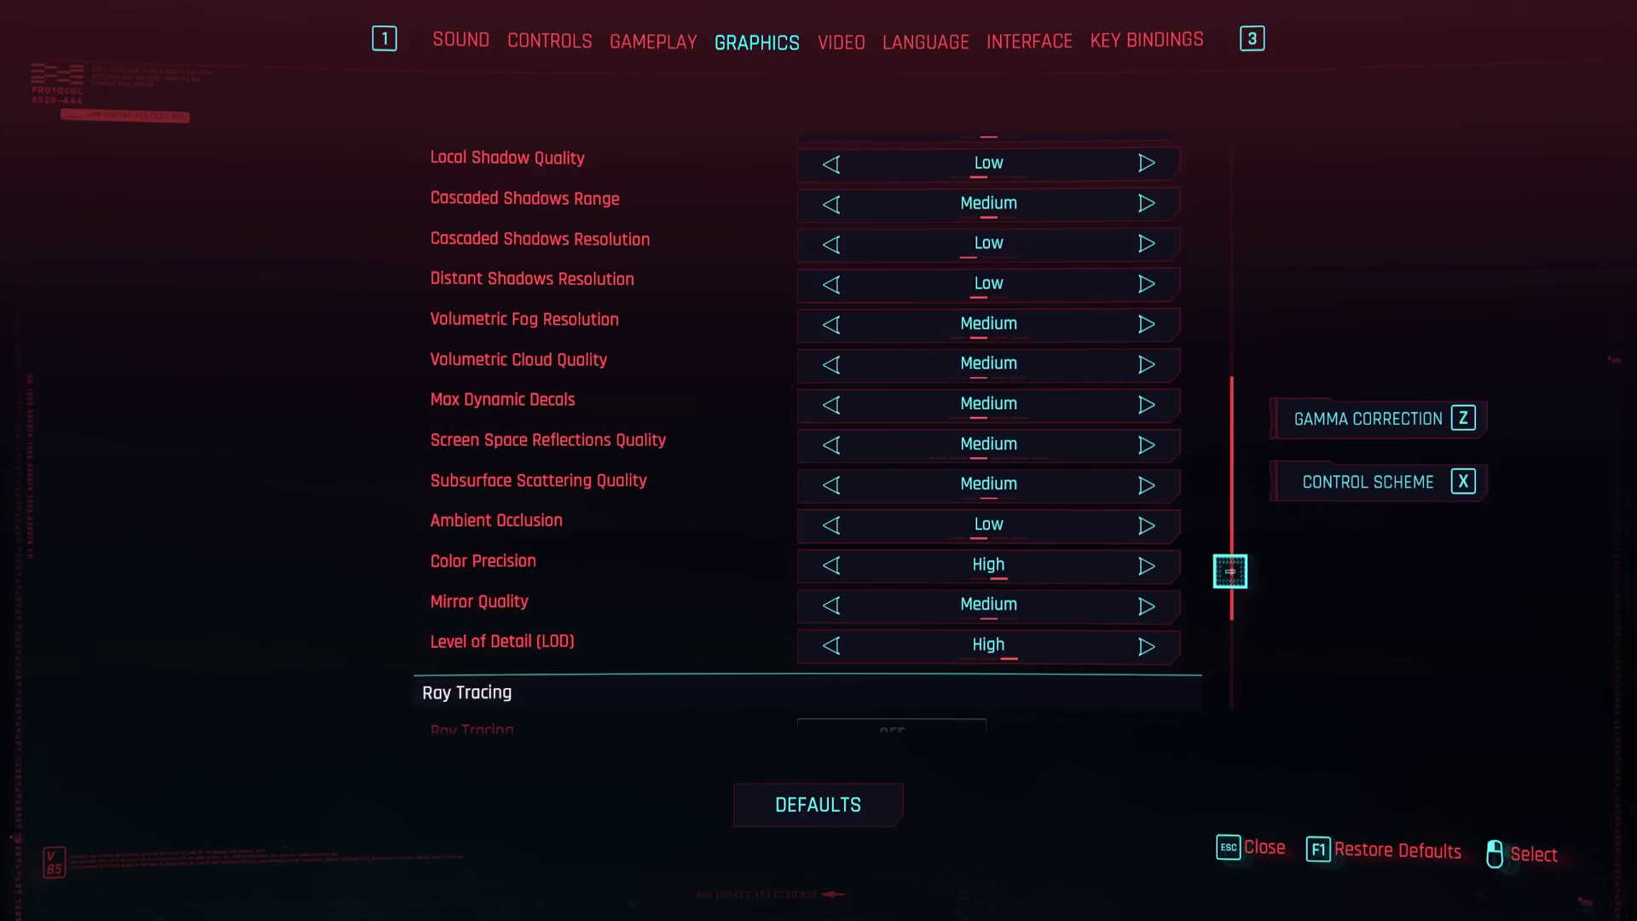
# Step: Scroll the Graphics list down to the Ray Tracing and Resolution Scaling sections
pyautogui.moveTo(1231, 558); pyautogui.dragTo(1231, 667)
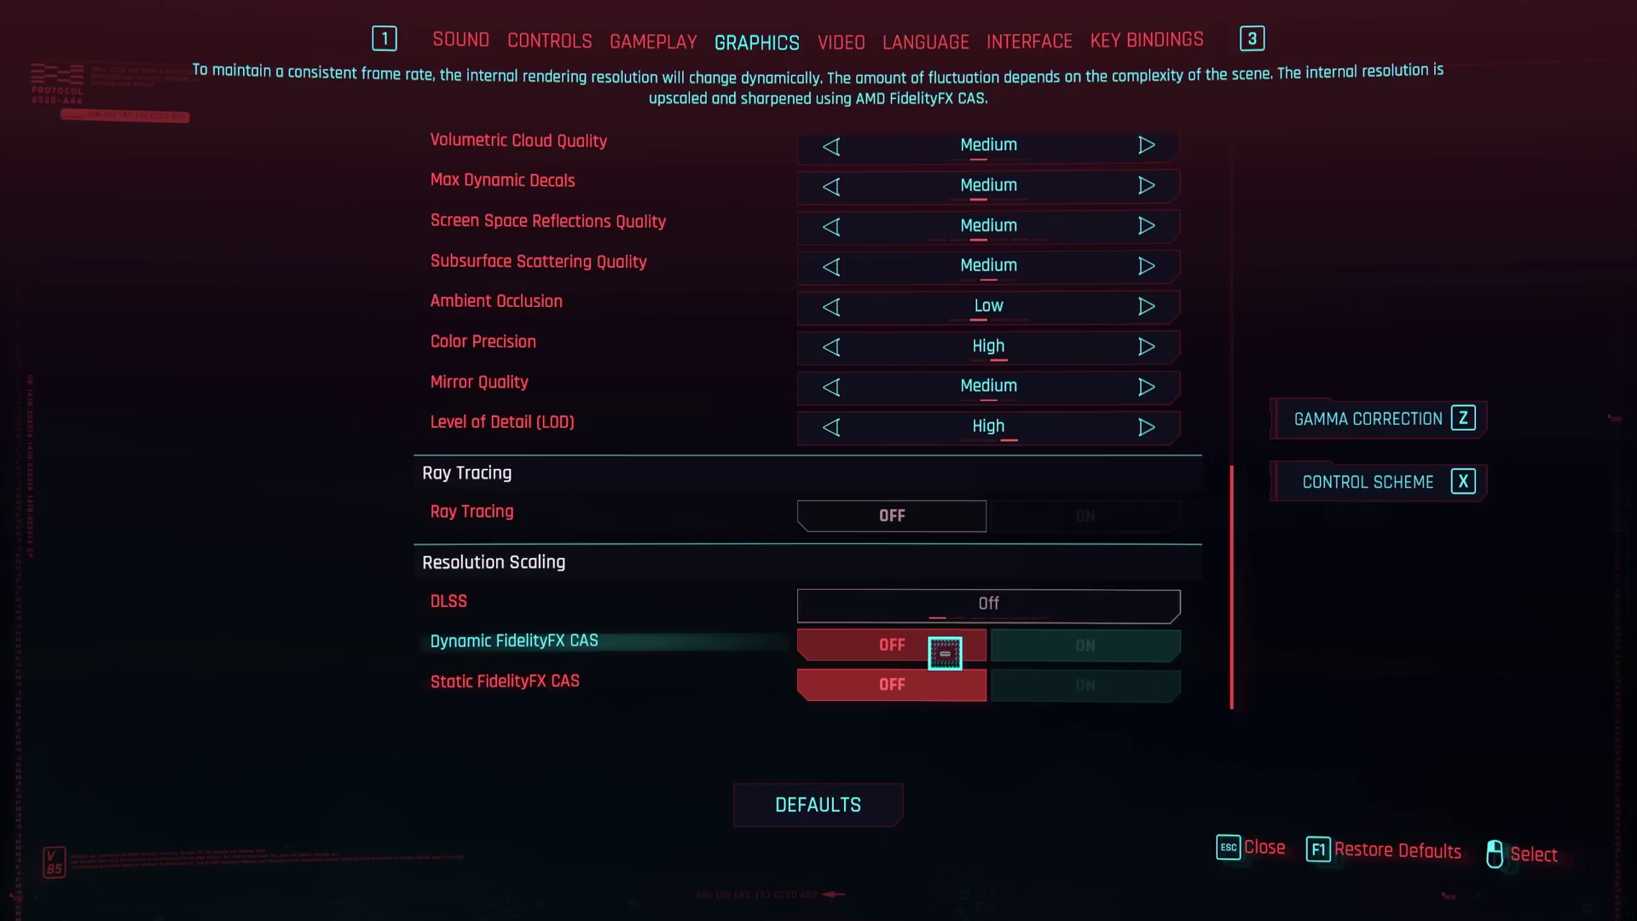
# Step: Try Dynamic and Static FidelityFX CAS, dragging Static resolution scaling down toward 60
pyautogui.click(1040, 645)
pyautogui.click(1053, 683)
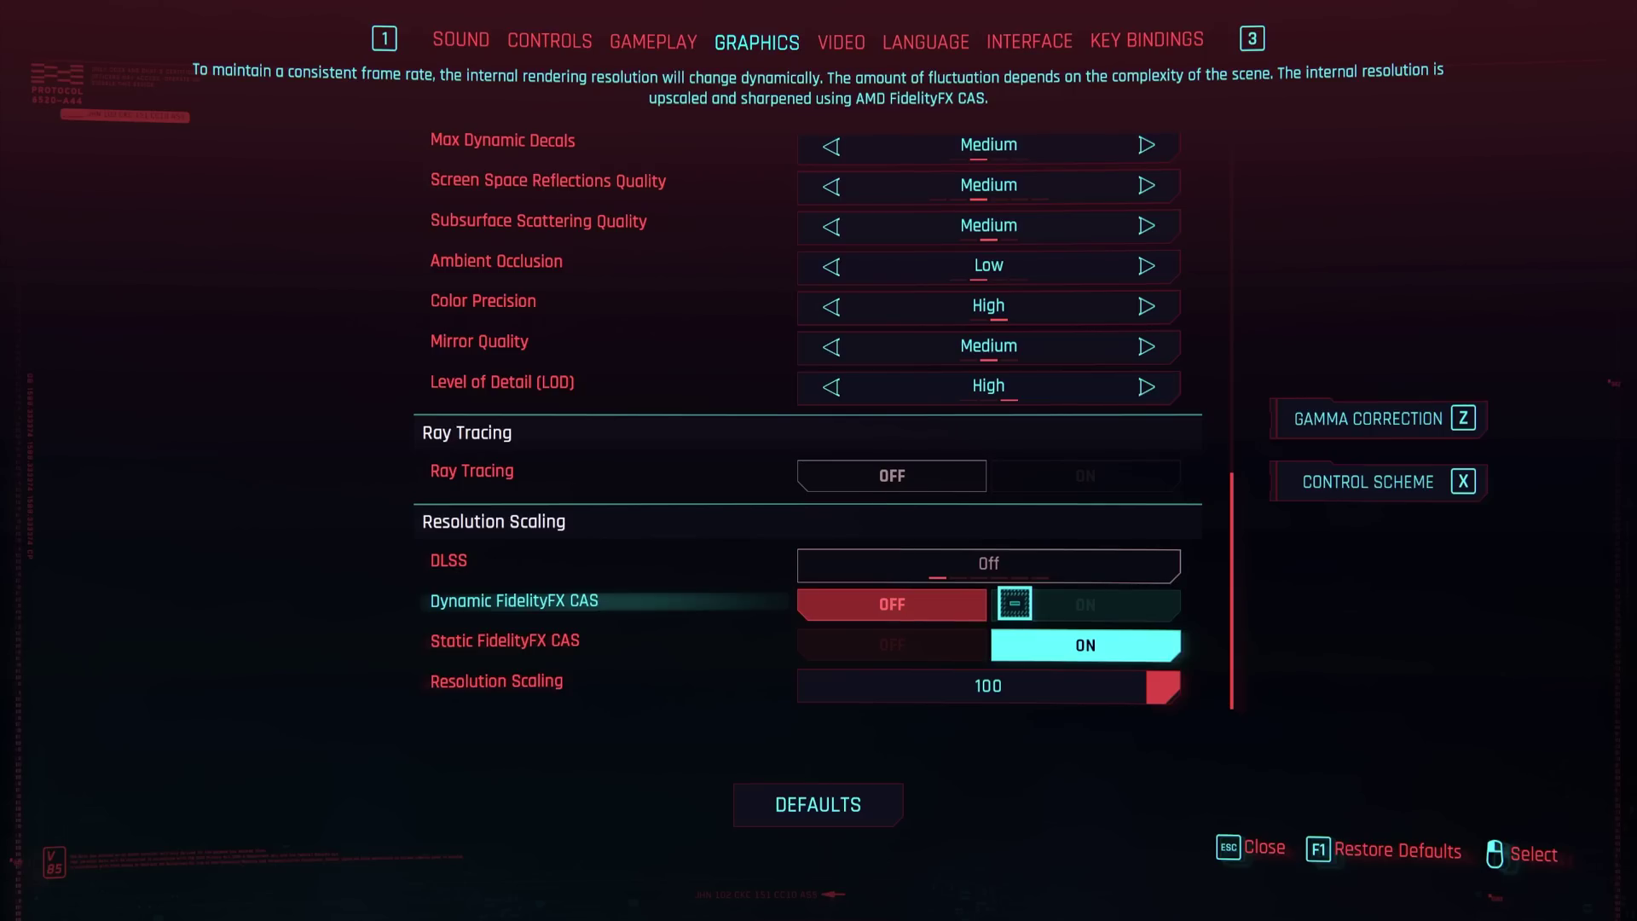
pyautogui.click(1015, 606)
pyautogui.click(1055, 679)
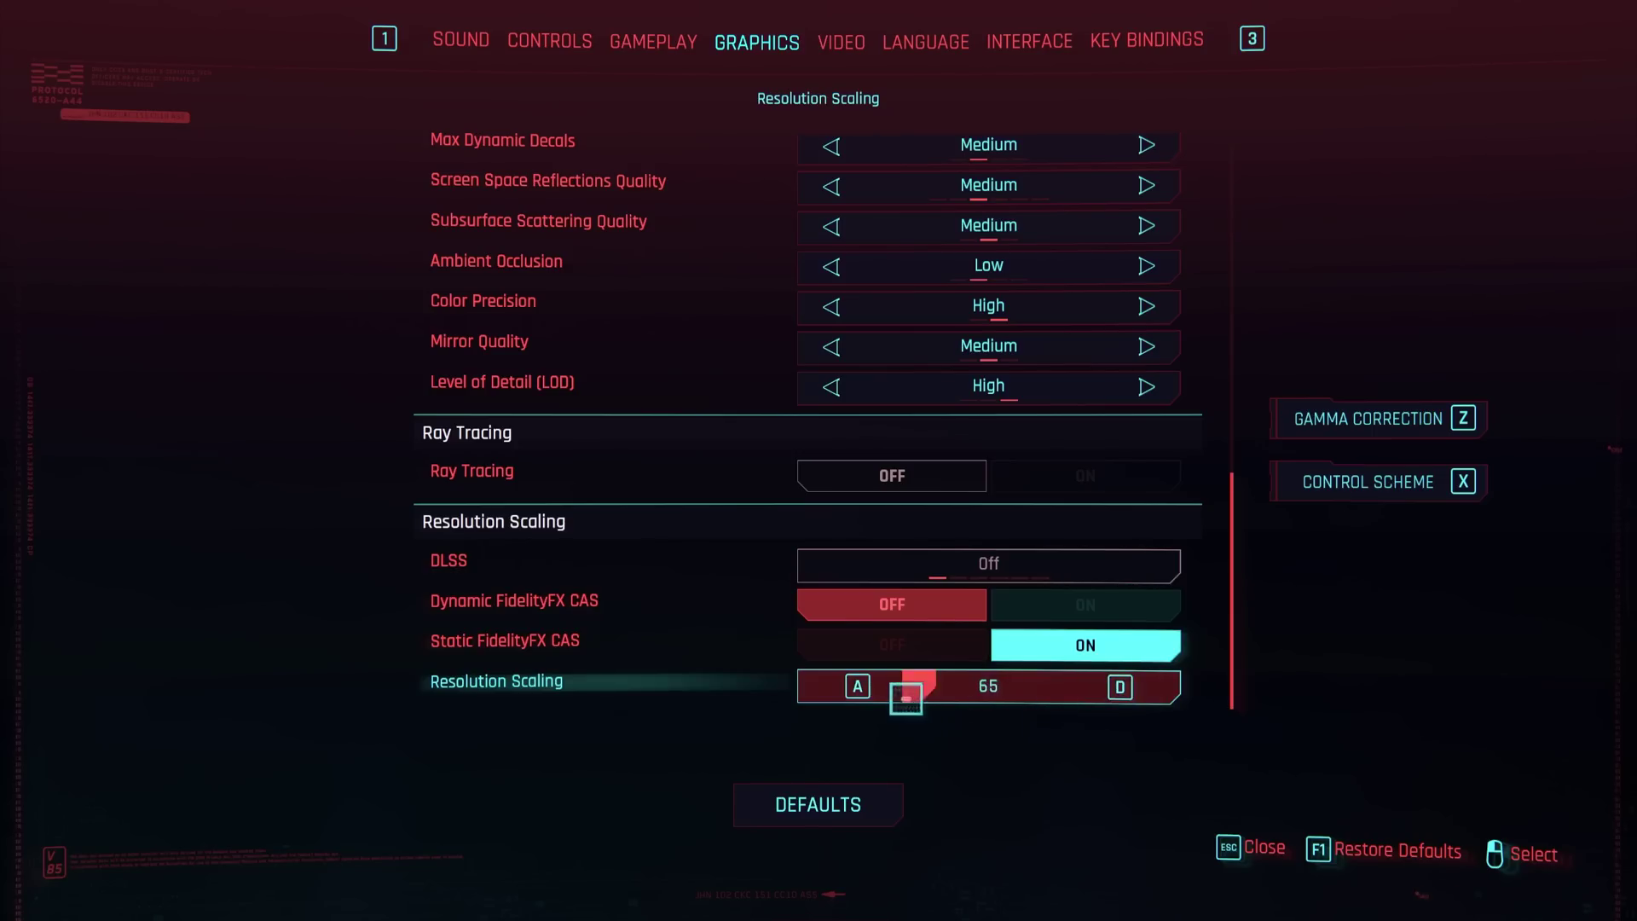
pyautogui.moveTo(1162, 680)
pyautogui.mouseDown()
pyautogui.moveTo(883, 694)
pyautogui.moveTo(1187, 684)
pyautogui.mouseUp()
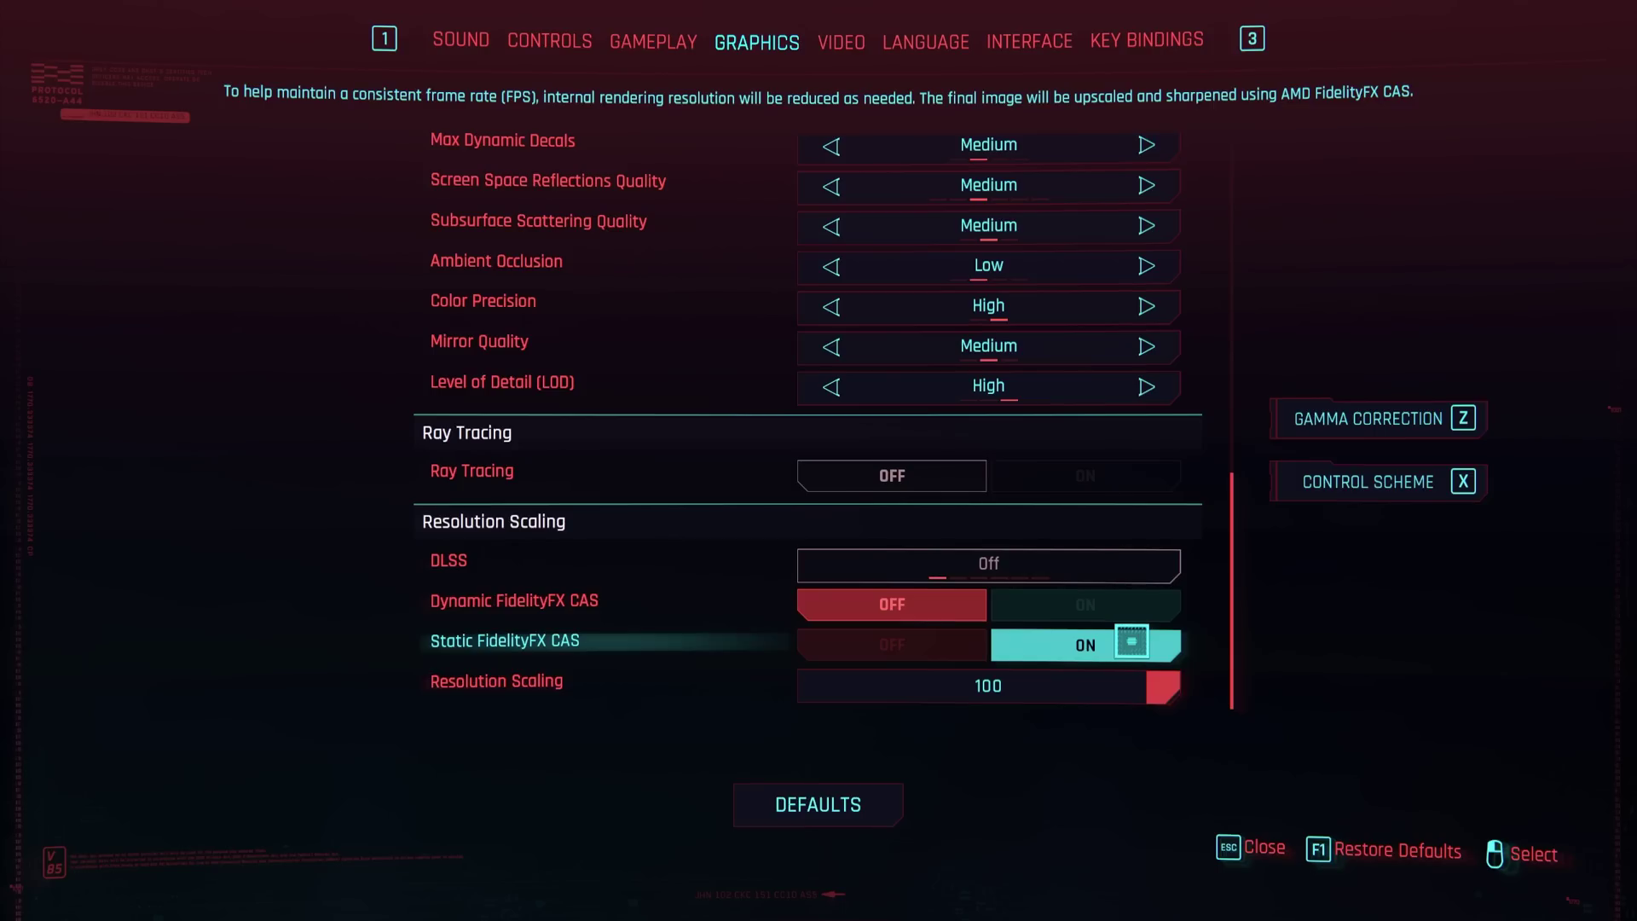
# Step: Set Dynamic FidelityFX CAS Minimum Resolution to 70, then turn CAS off and scroll to top
pyautogui.click(1097, 613)
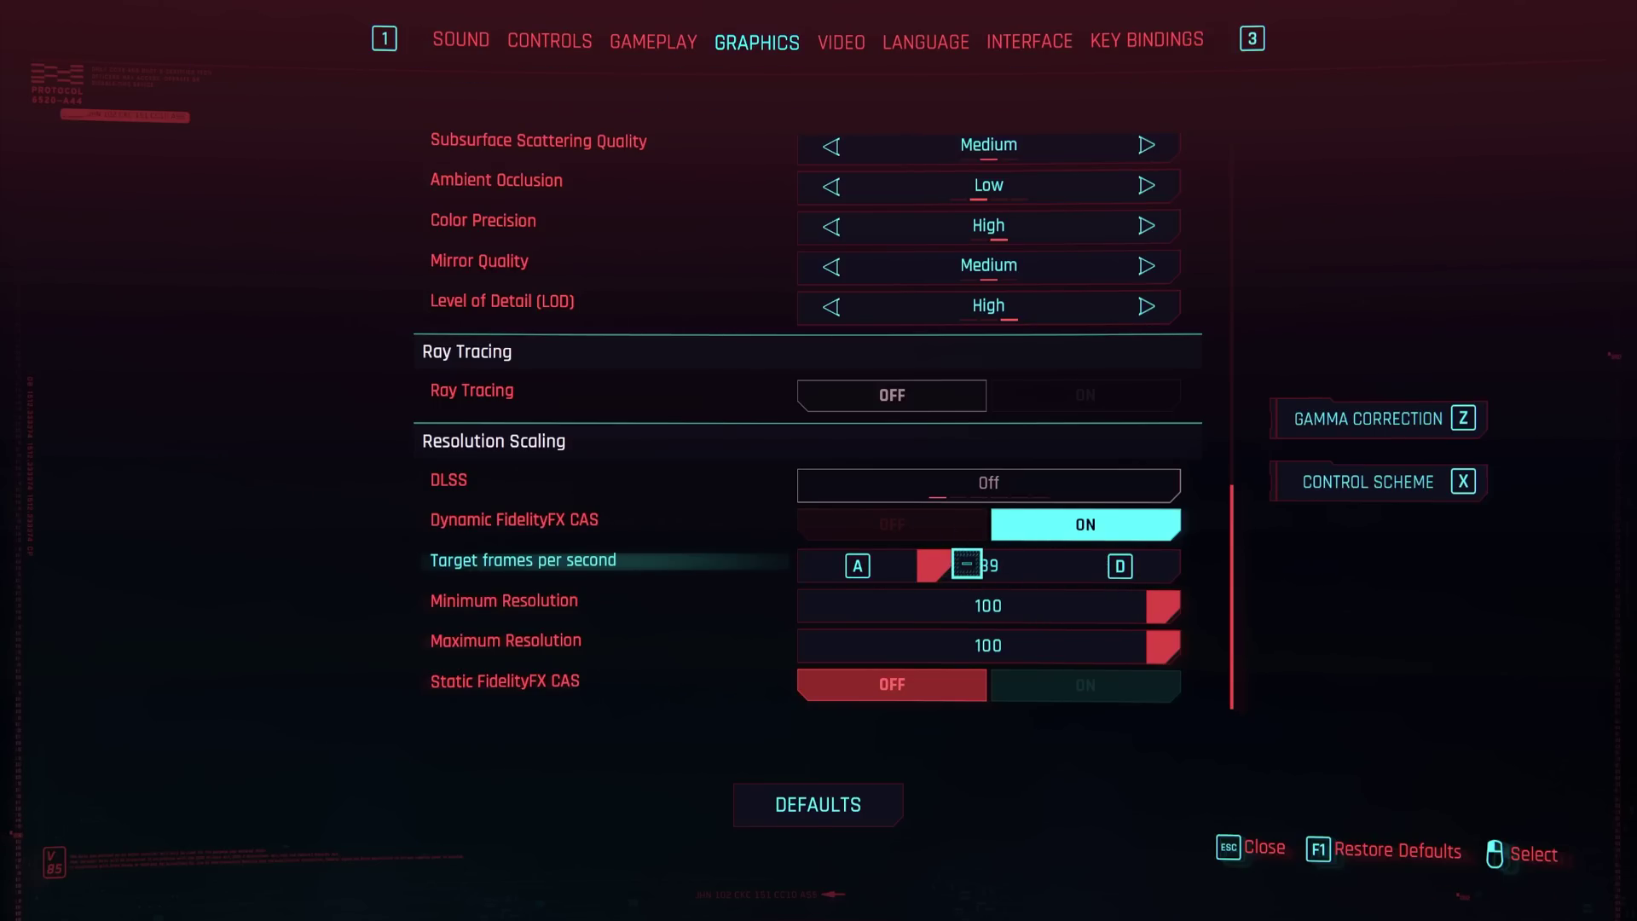
pyautogui.moveTo(1121, 604); pyautogui.dragTo(968, 606)
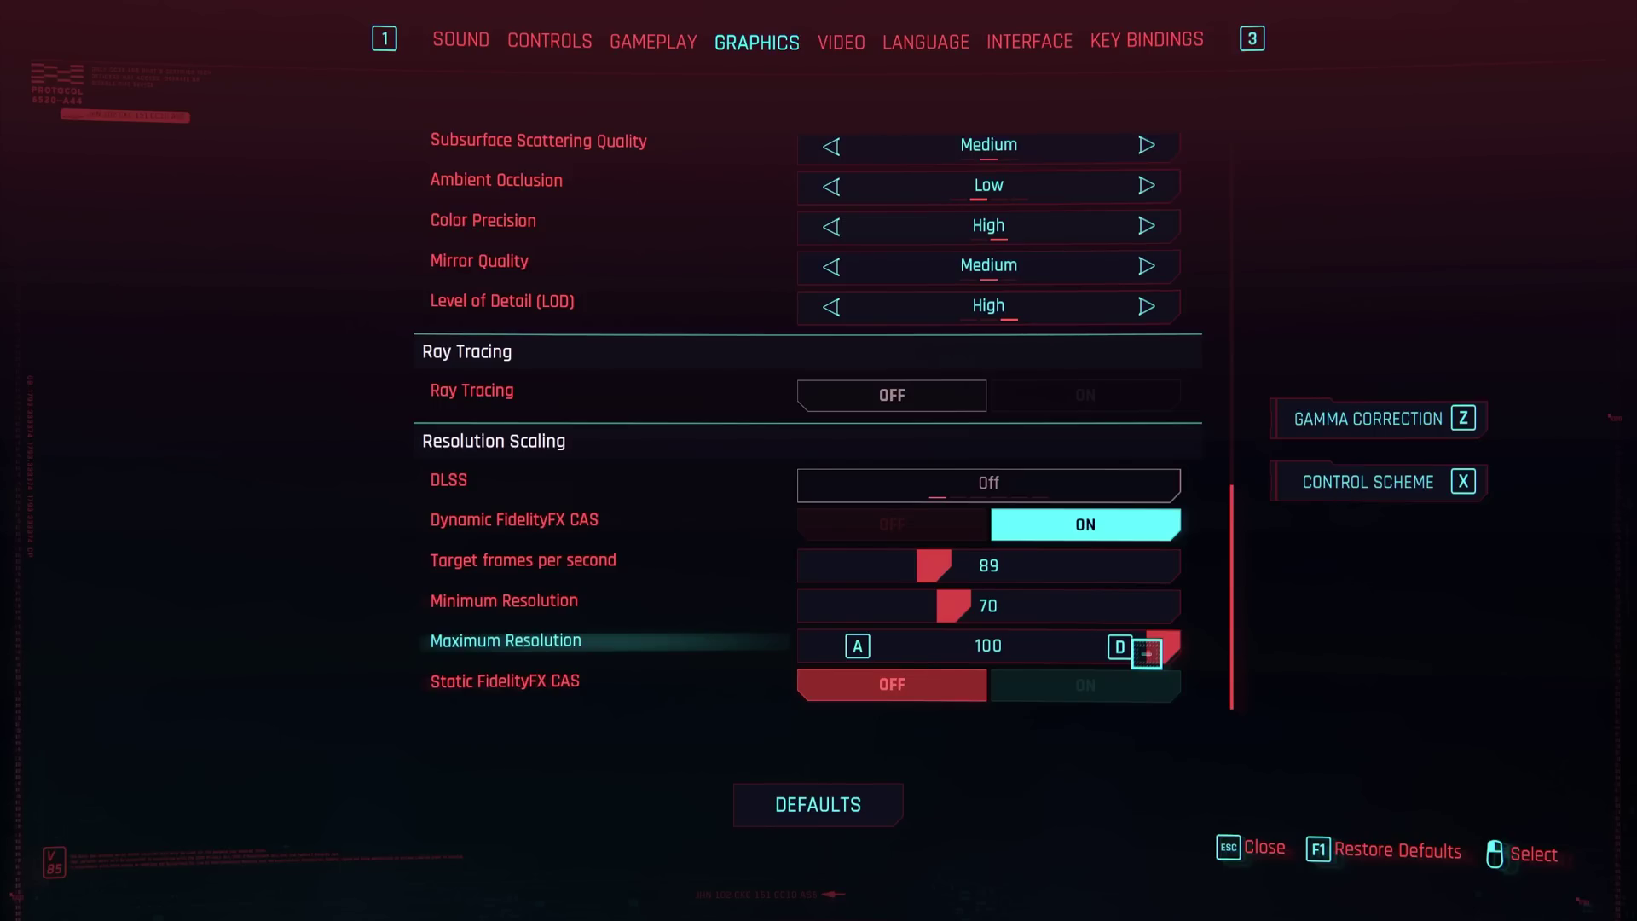
pyautogui.click(895, 529)
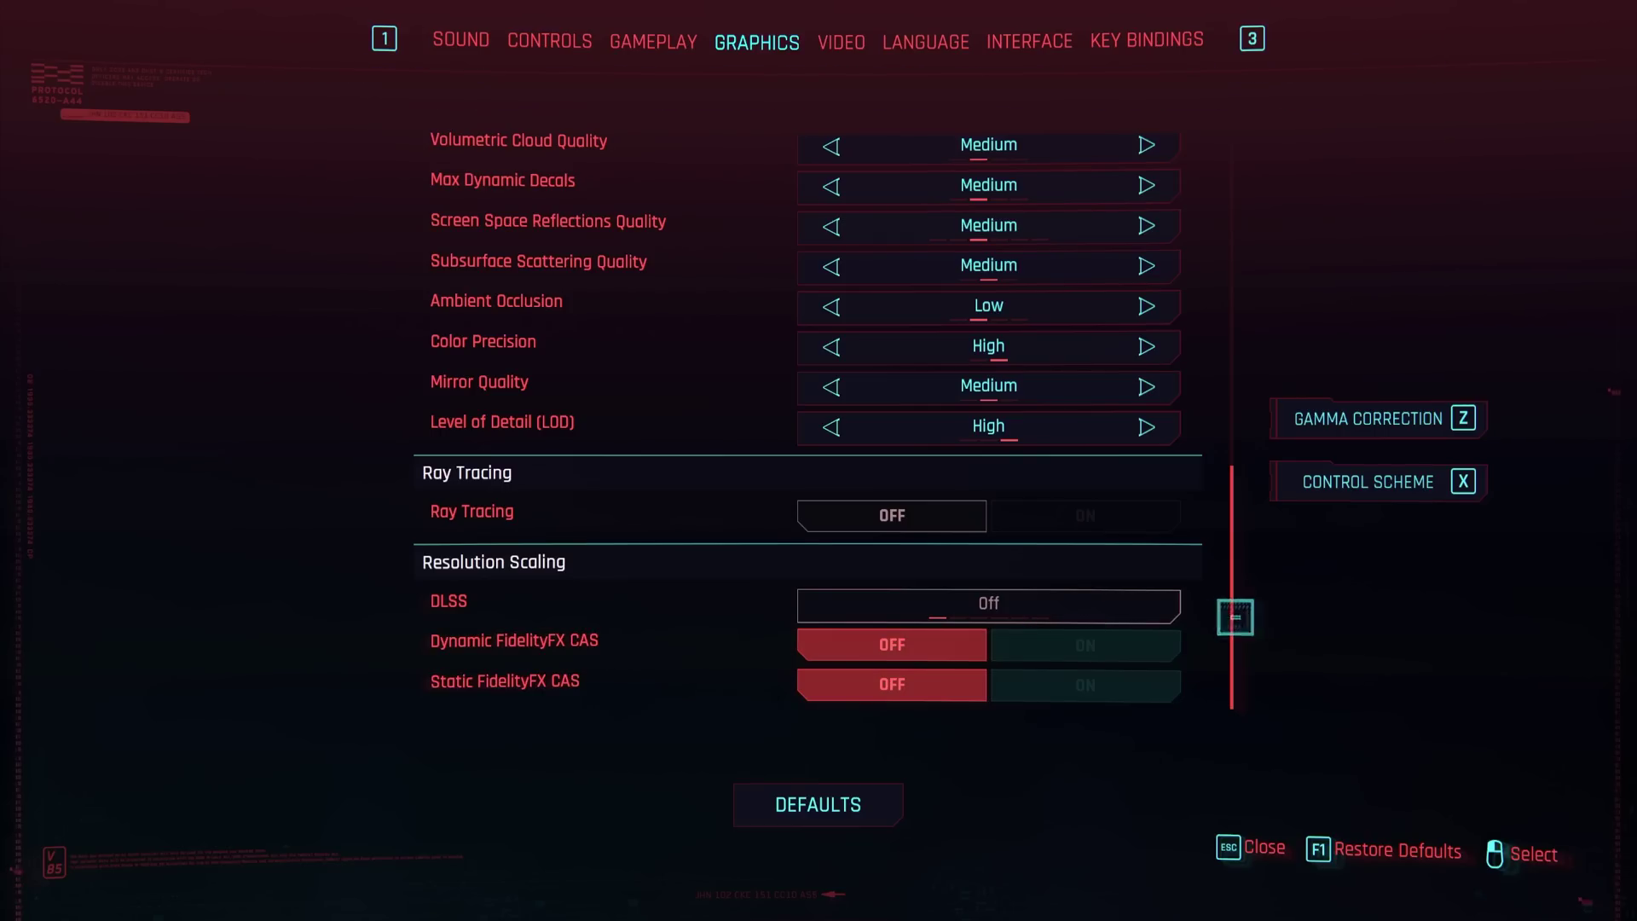
pyautogui.scroll(12, 1233, 512)
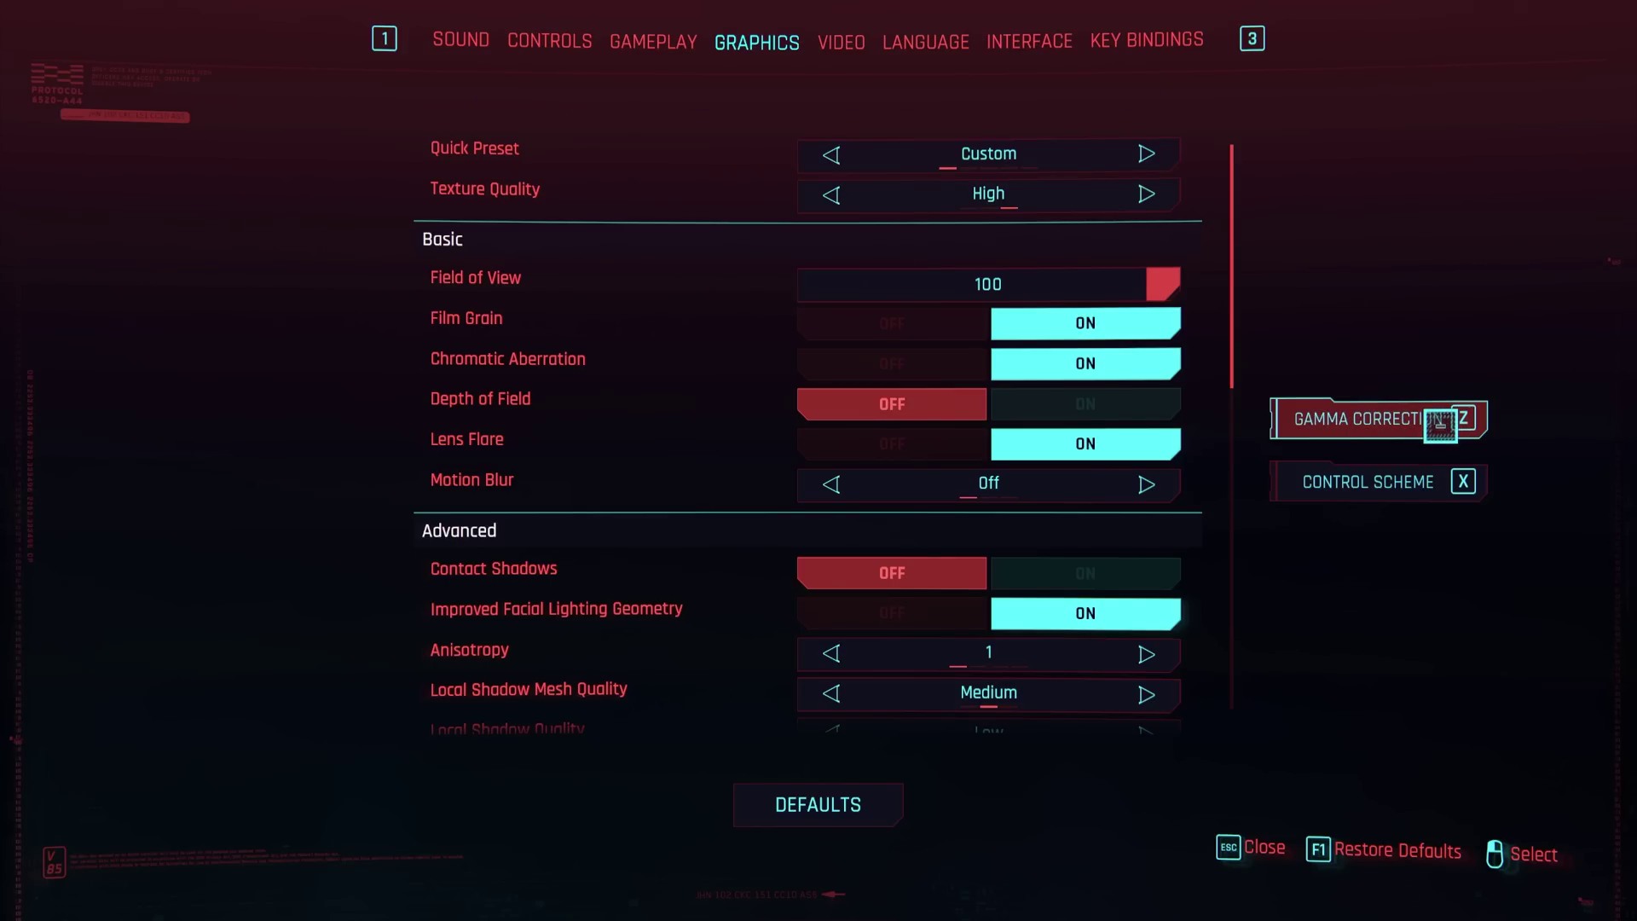
# Step: Lower the gamma correction value to 0.90 and close the gamma screen
pyautogui.click(1439, 426)
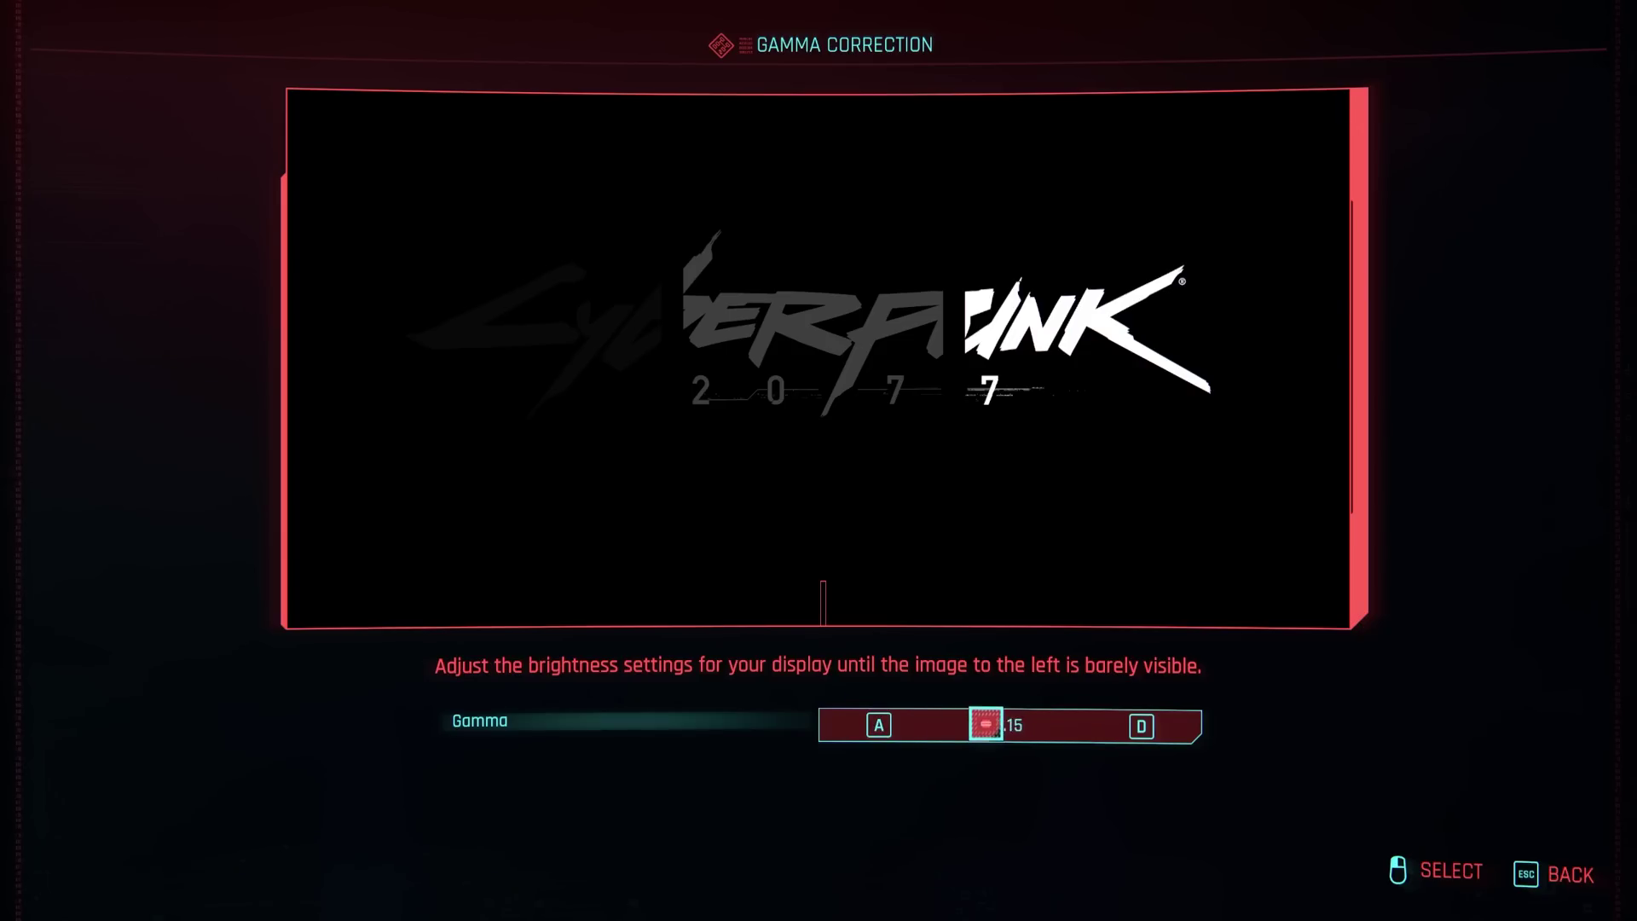
pyautogui.moveTo(1015, 725); pyautogui.dragTo(928, 730)
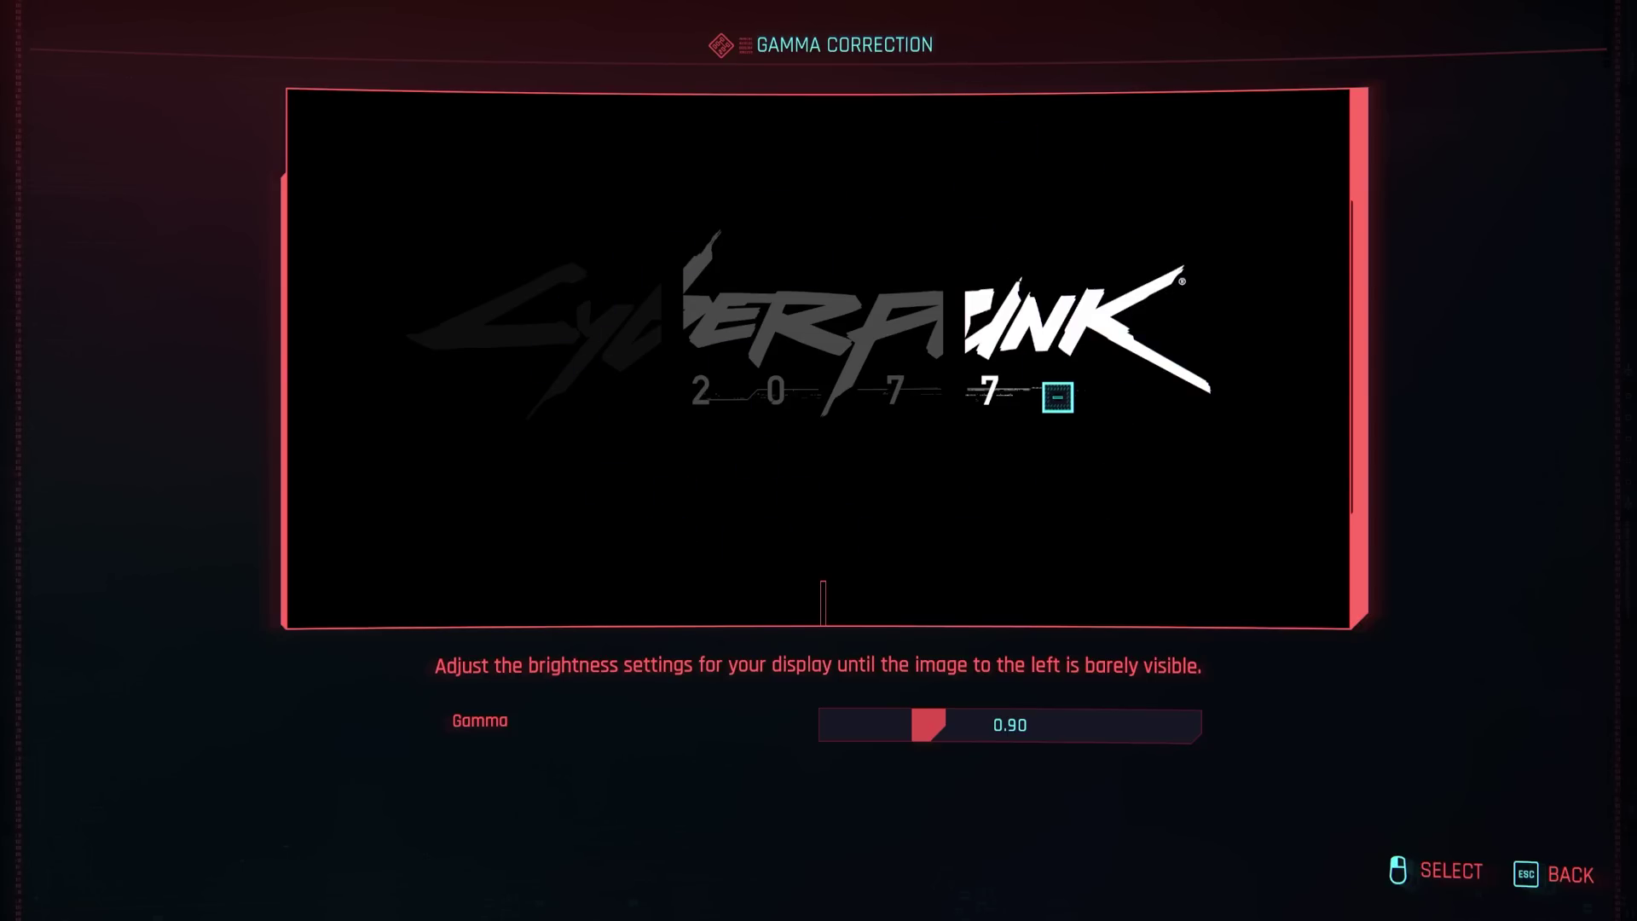
pyautogui.press('Escape')
# Step: On the Video tab, change Windowed Mode to Fullscreen and apply it
pyautogui.click(840, 39)
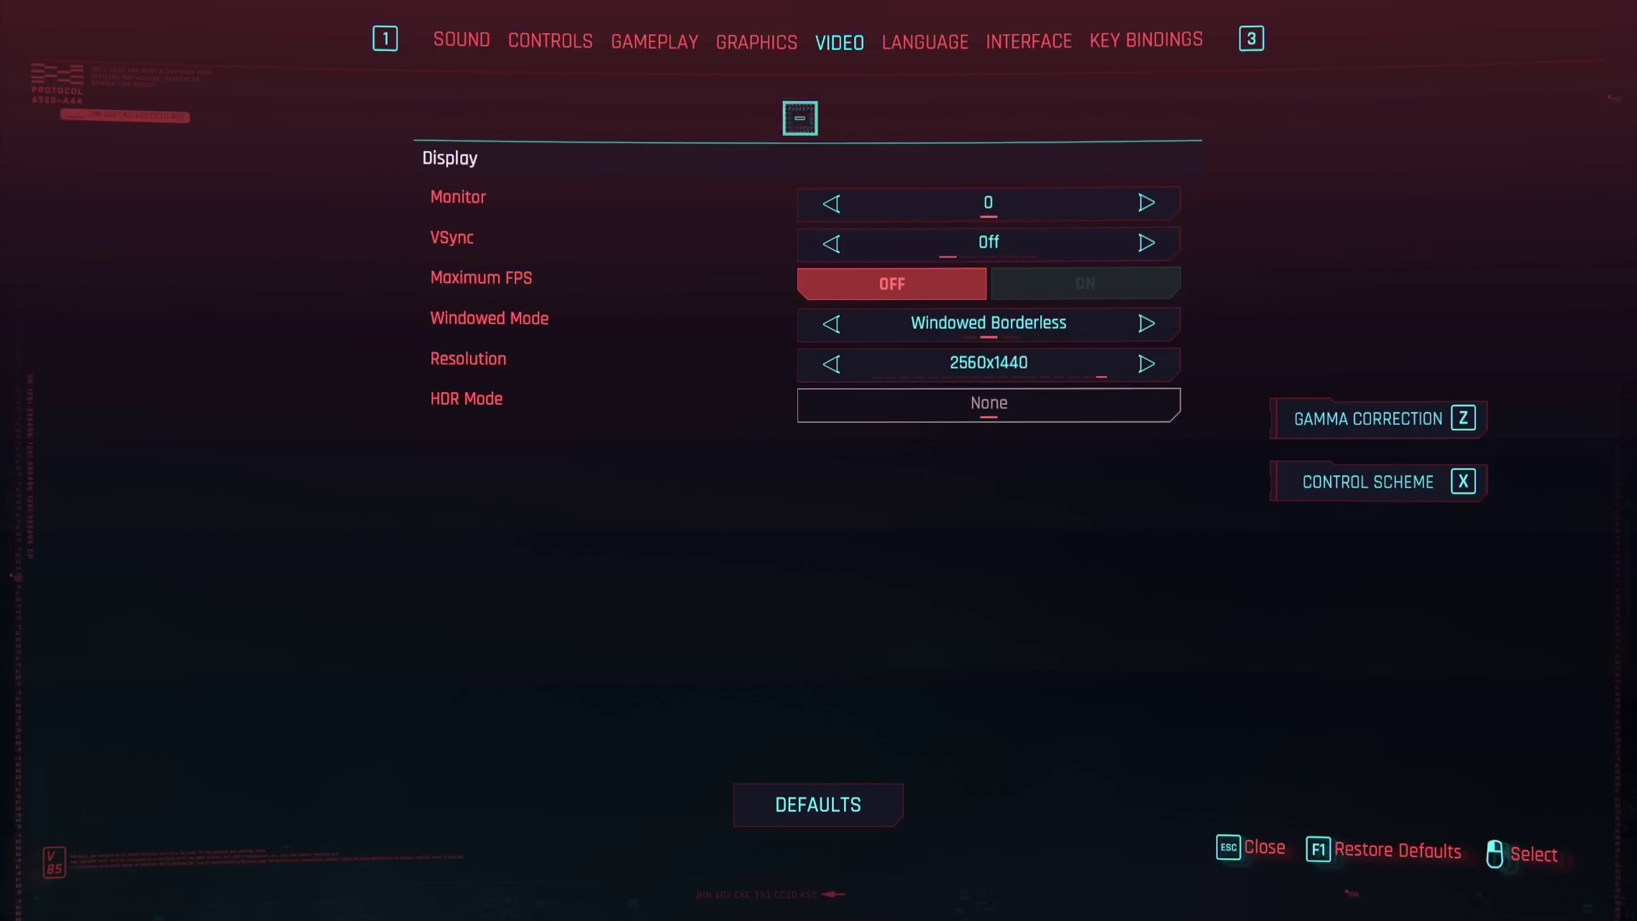
pyautogui.click(769, 41)
pyautogui.scroll(-10, 1133, 318)
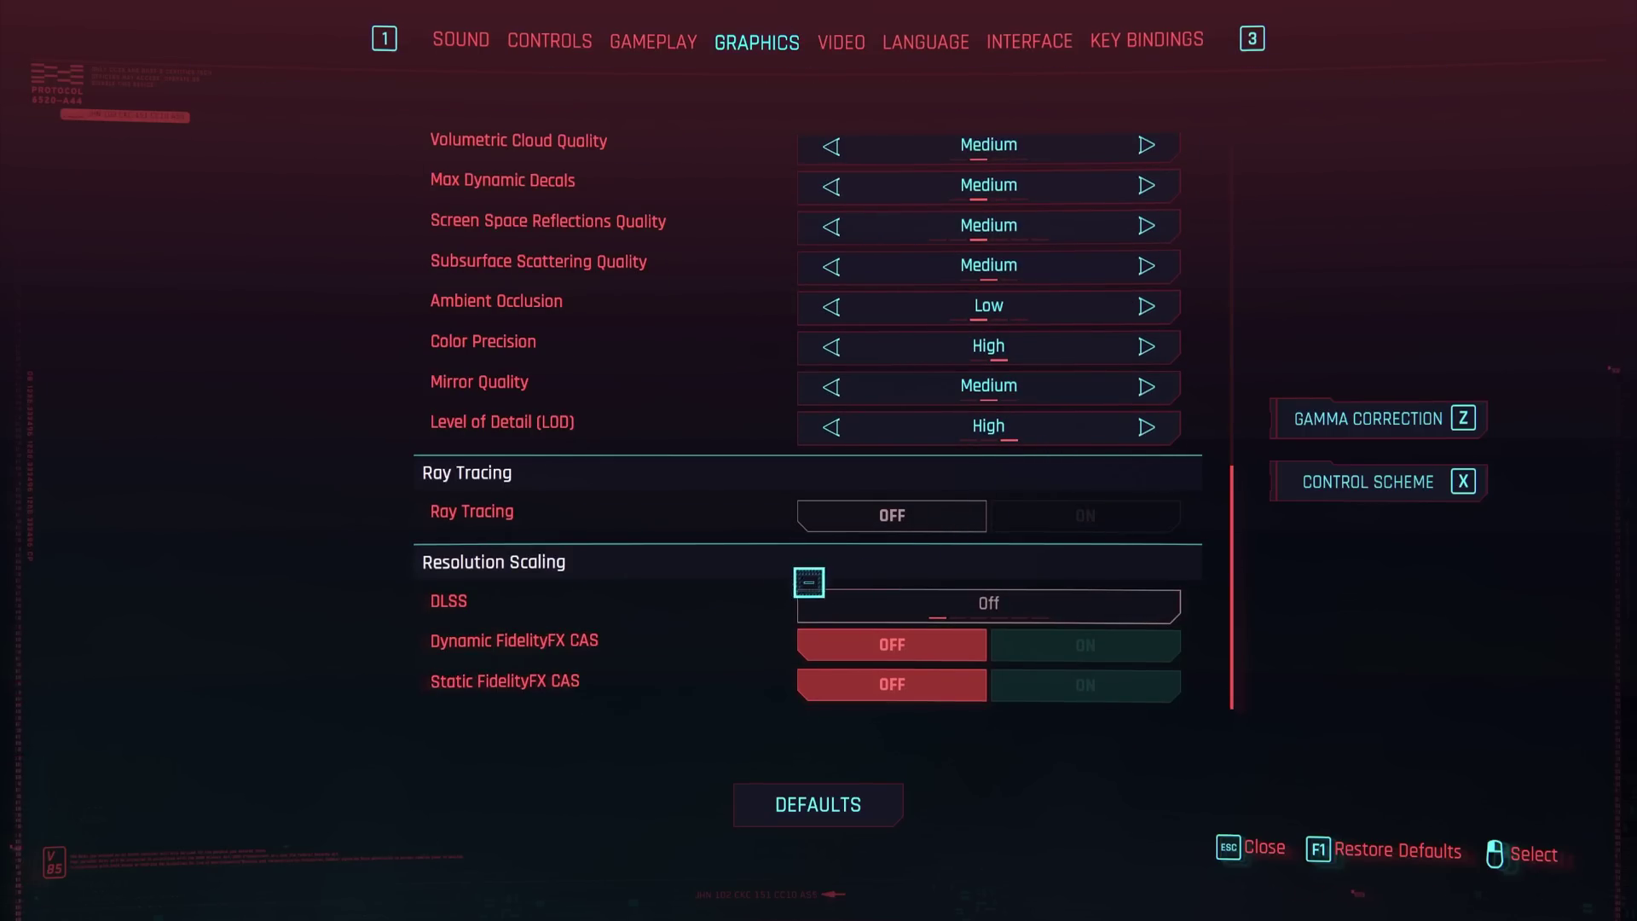
pyautogui.click(849, 39)
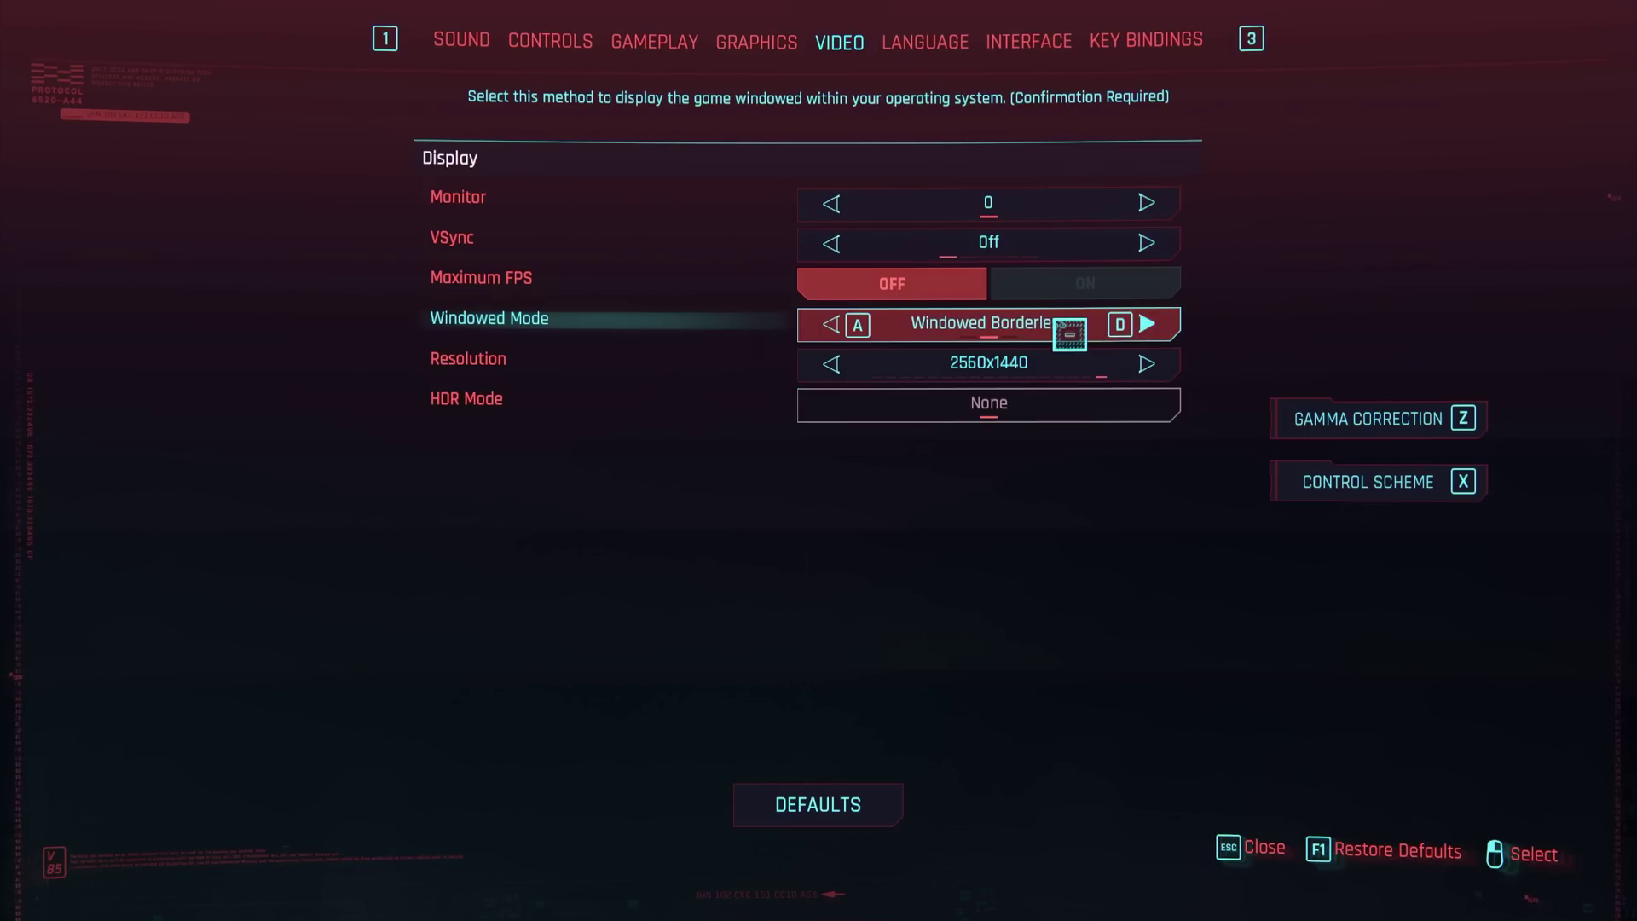
pyautogui.click(1149, 324)
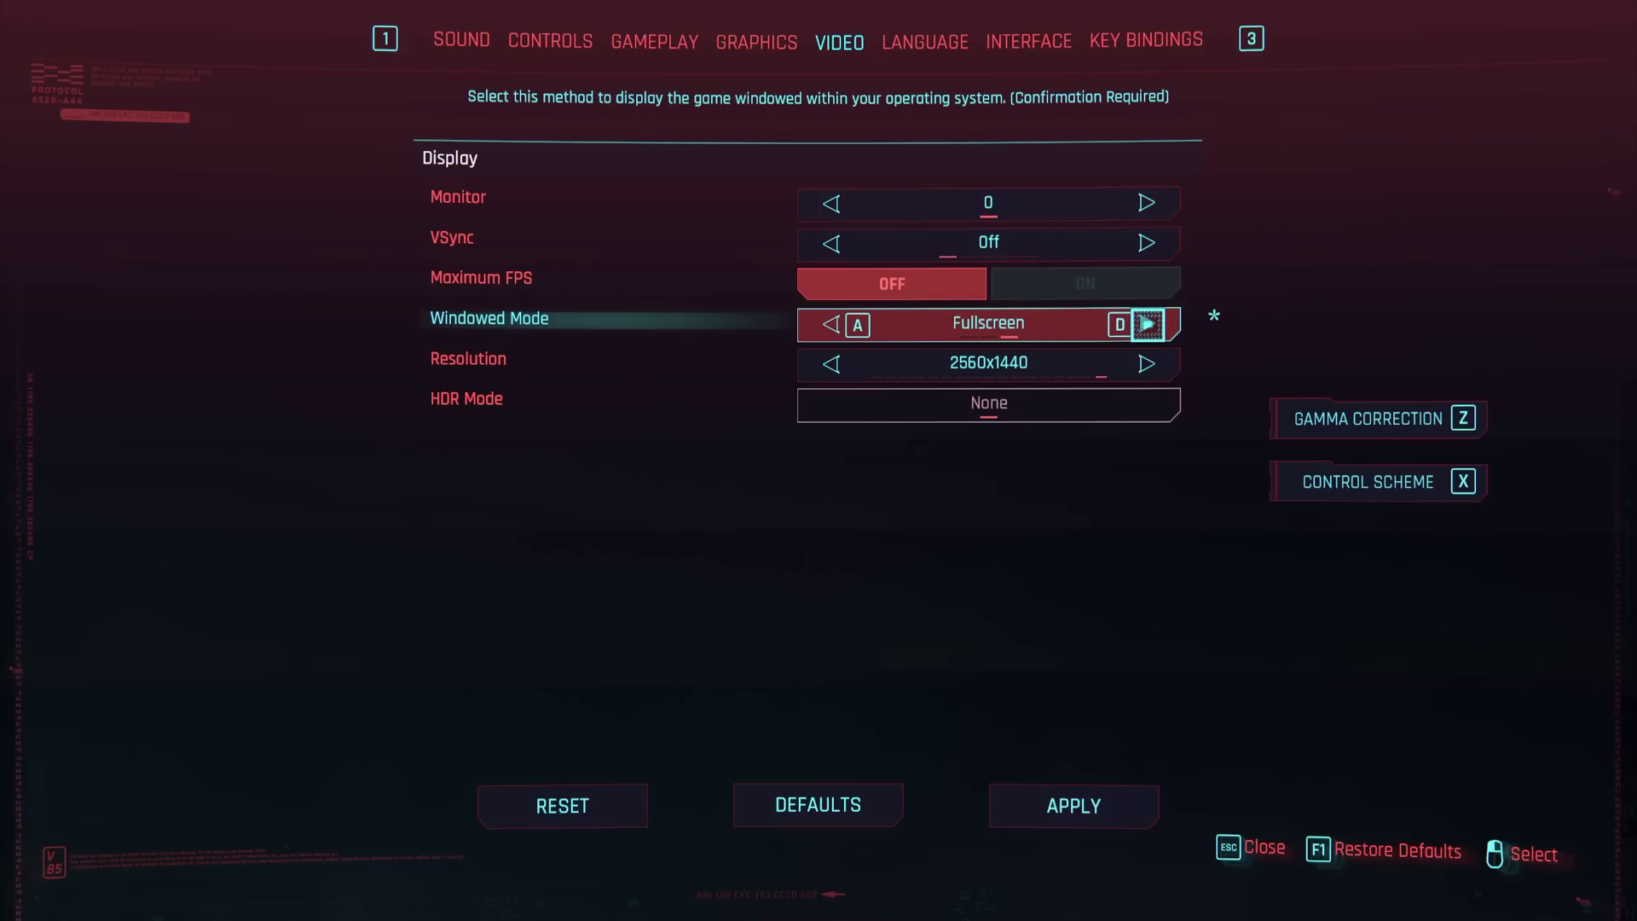
pyautogui.click(1089, 796)
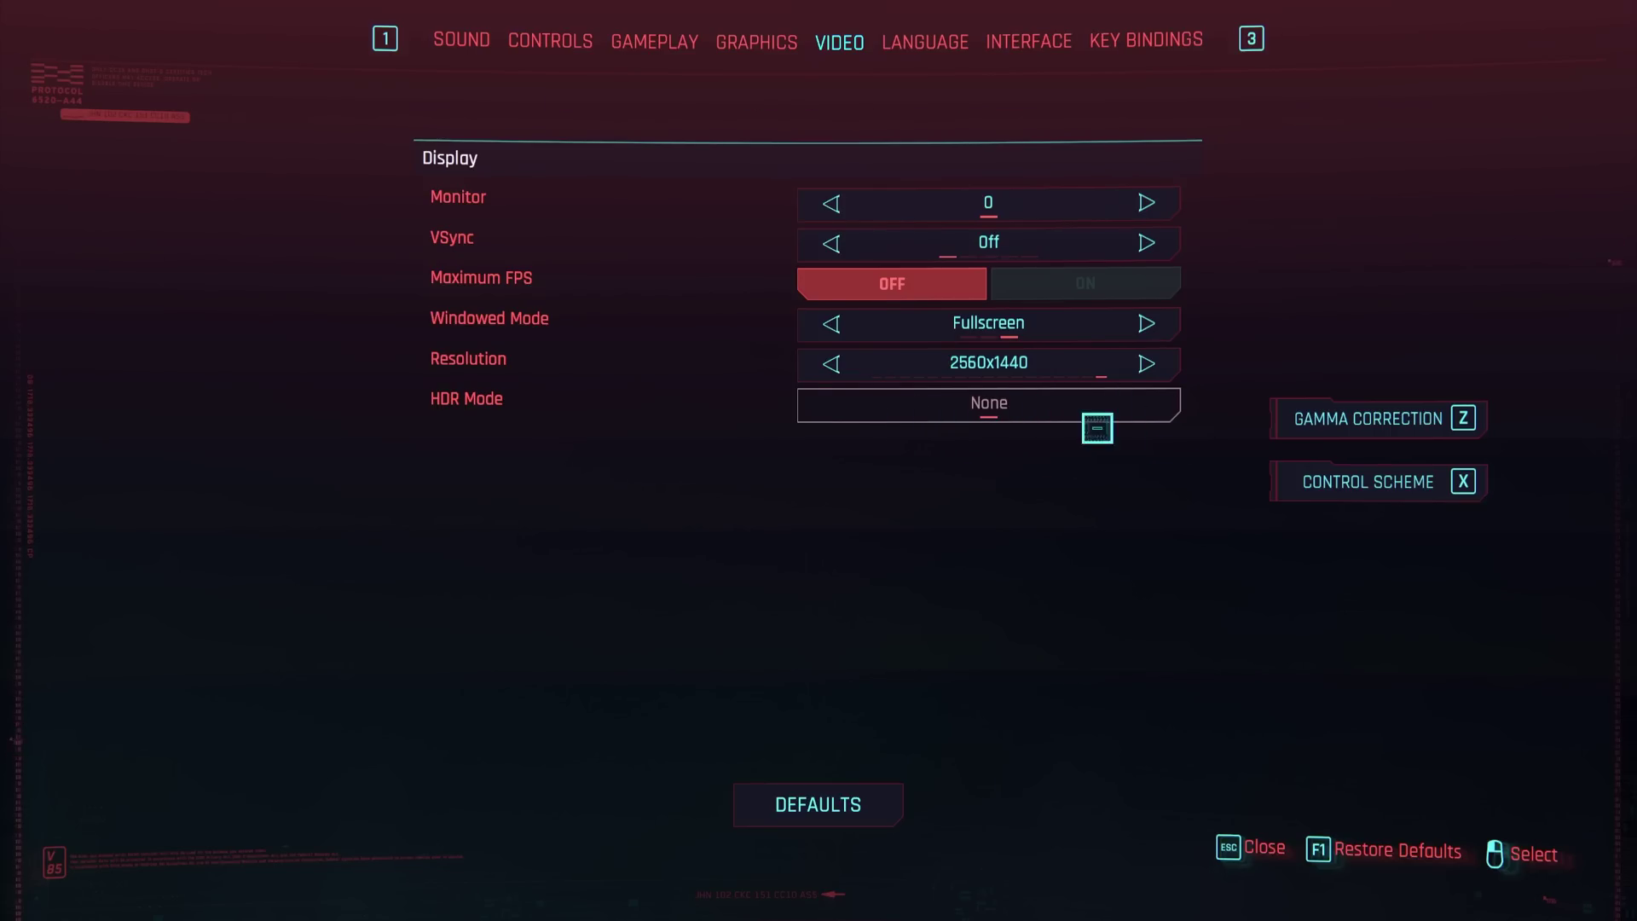
# Step: Browse the Graphics, Video and Gameplay settings tabs
pyautogui.click(772, 45)
pyautogui.click(821, 44)
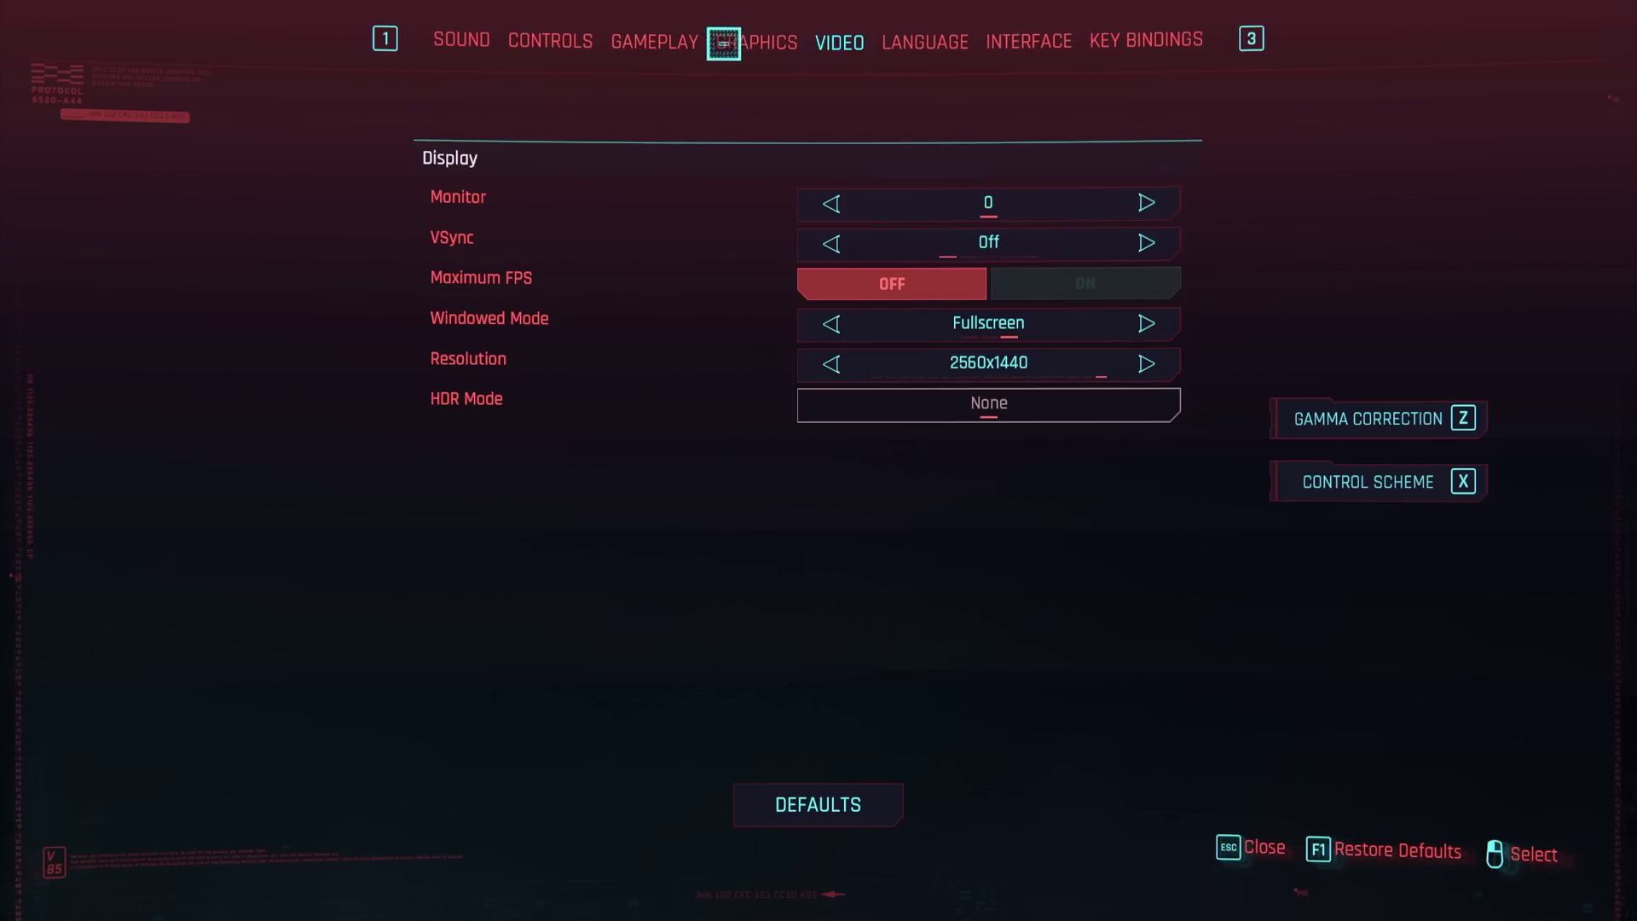
pyautogui.click(623, 37)
# Step: Exit the settings menu and confirm the Nomad character summary to start the game
pyautogui.click(461, 40)
pyautogui.press('Escape')
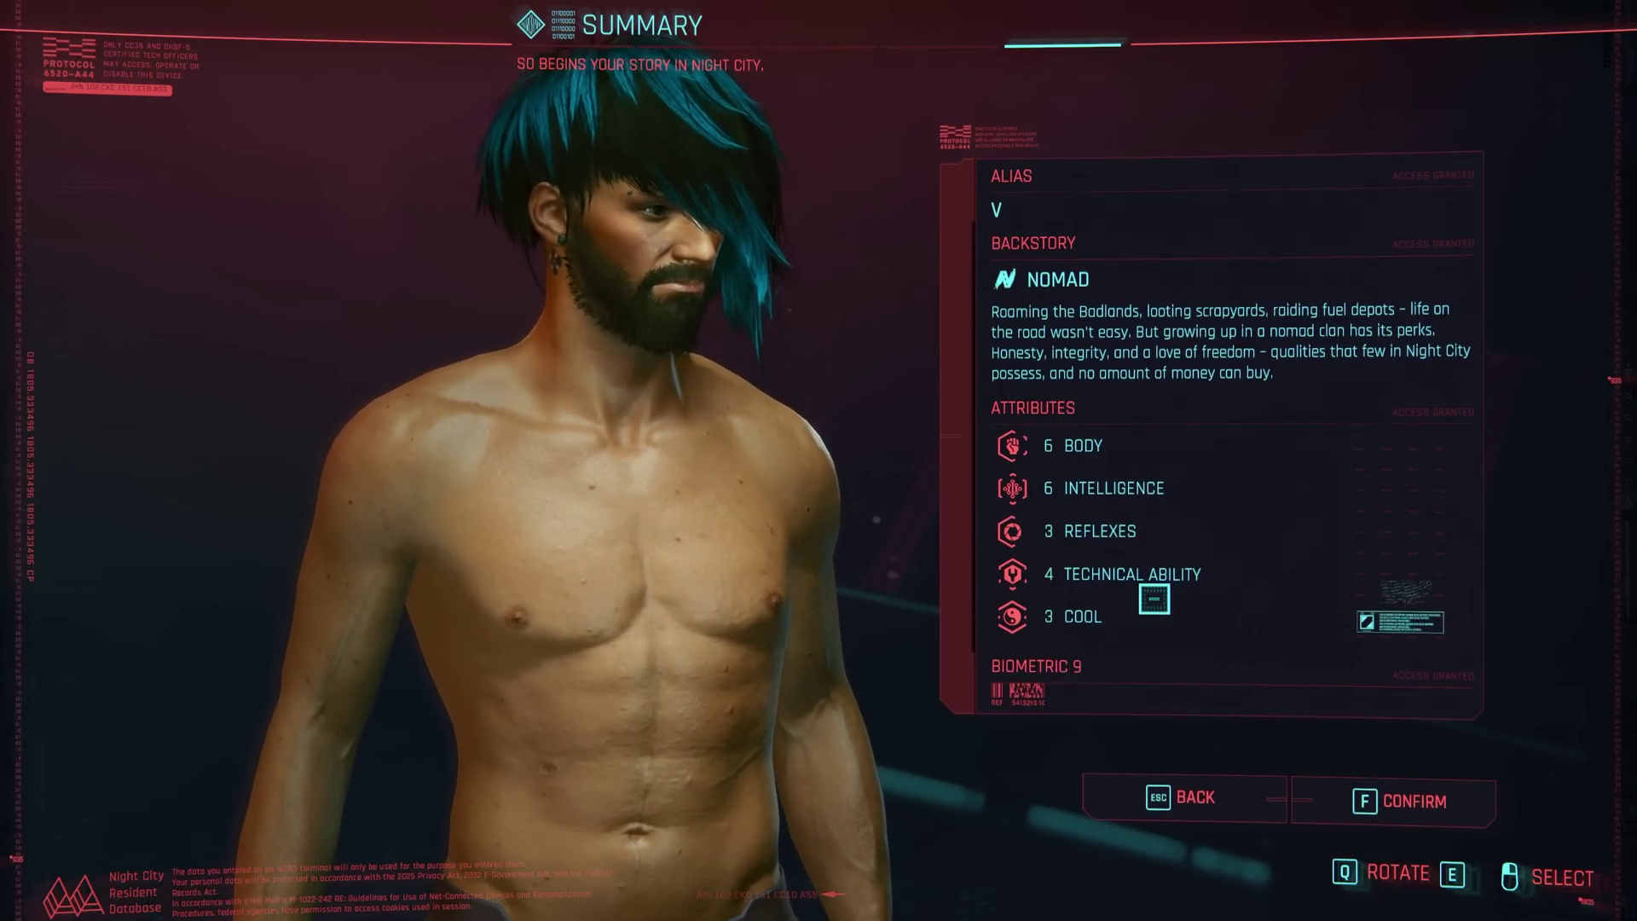
pyautogui.click(1374, 787)
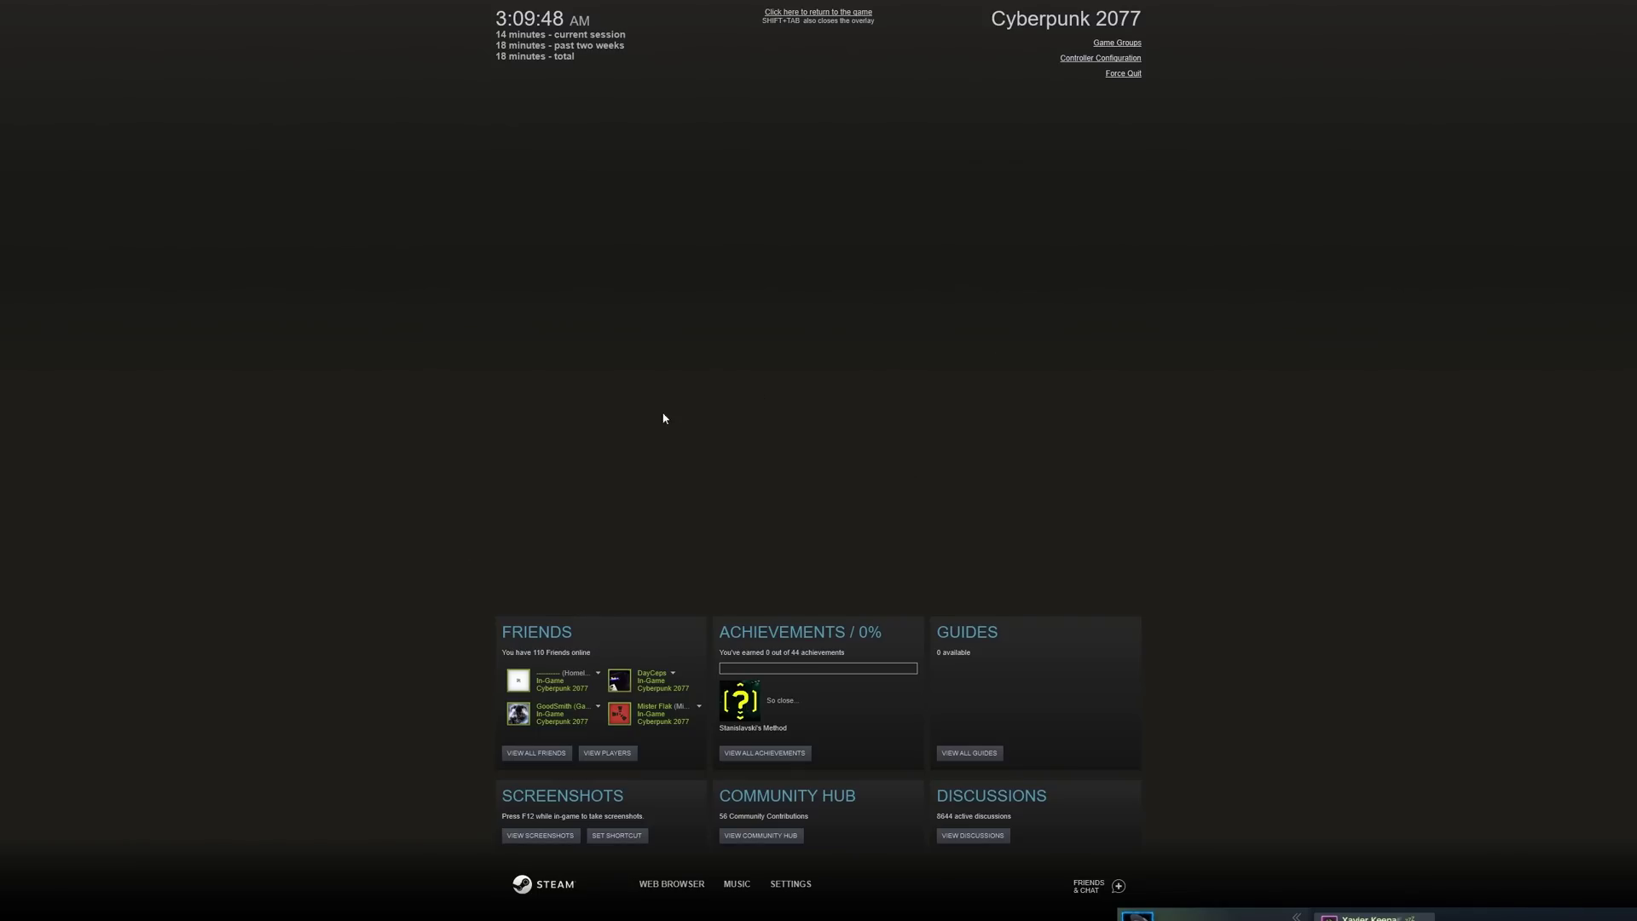
# Step: Set Steam's In-game FPS counter to Top-left, save it, and return to the game
pyautogui.click(790, 883)
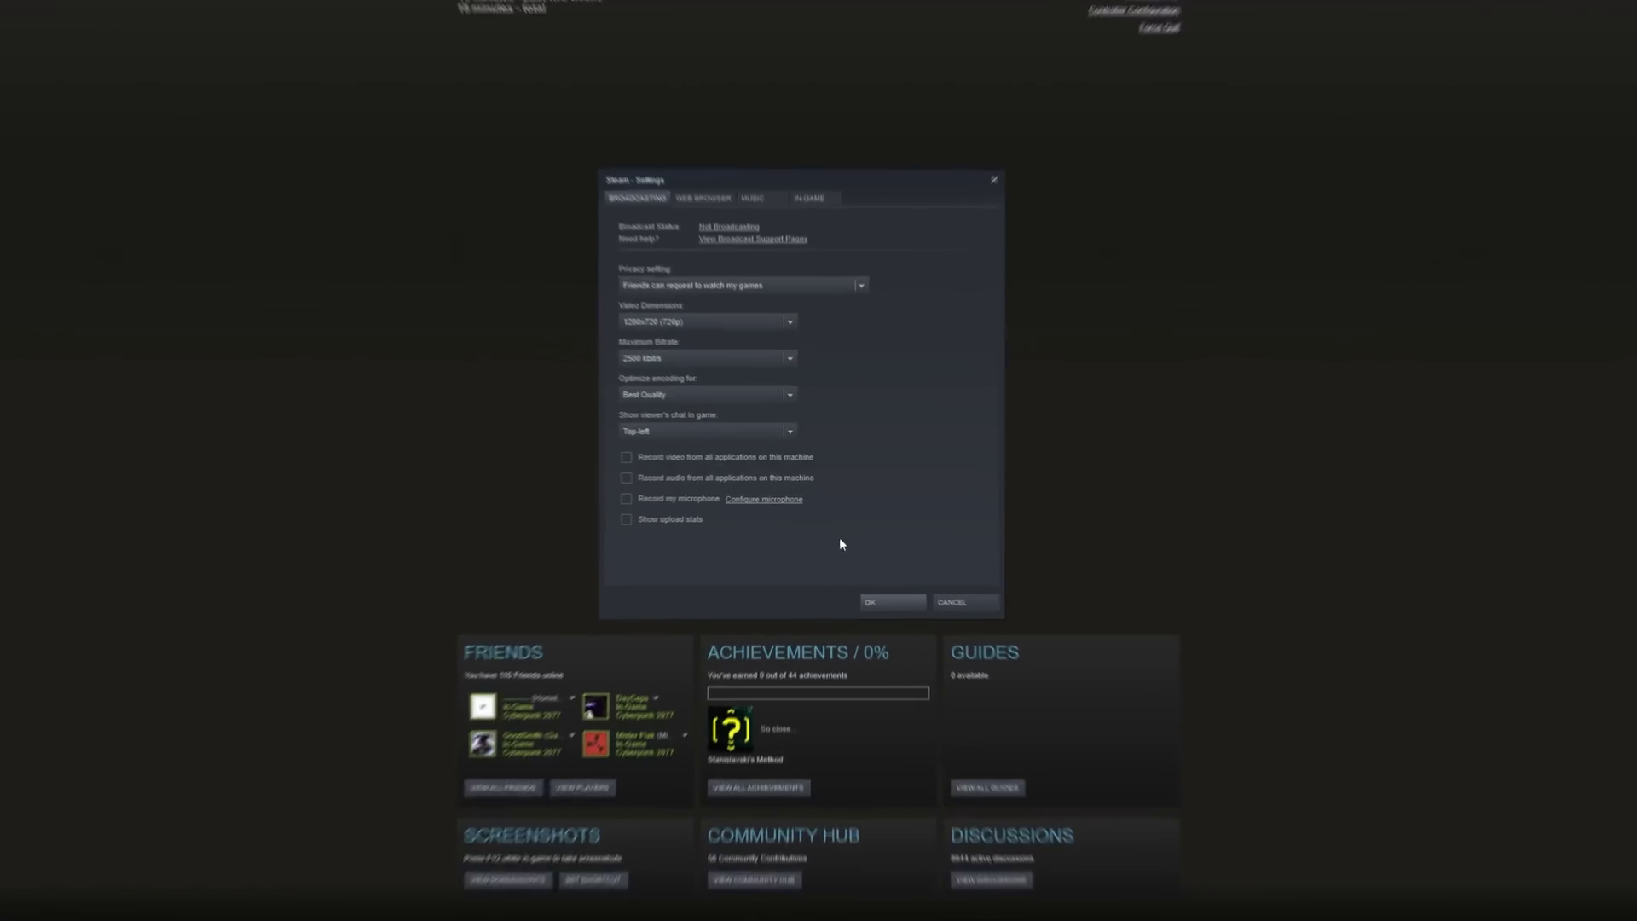
pyautogui.click(819, 109)
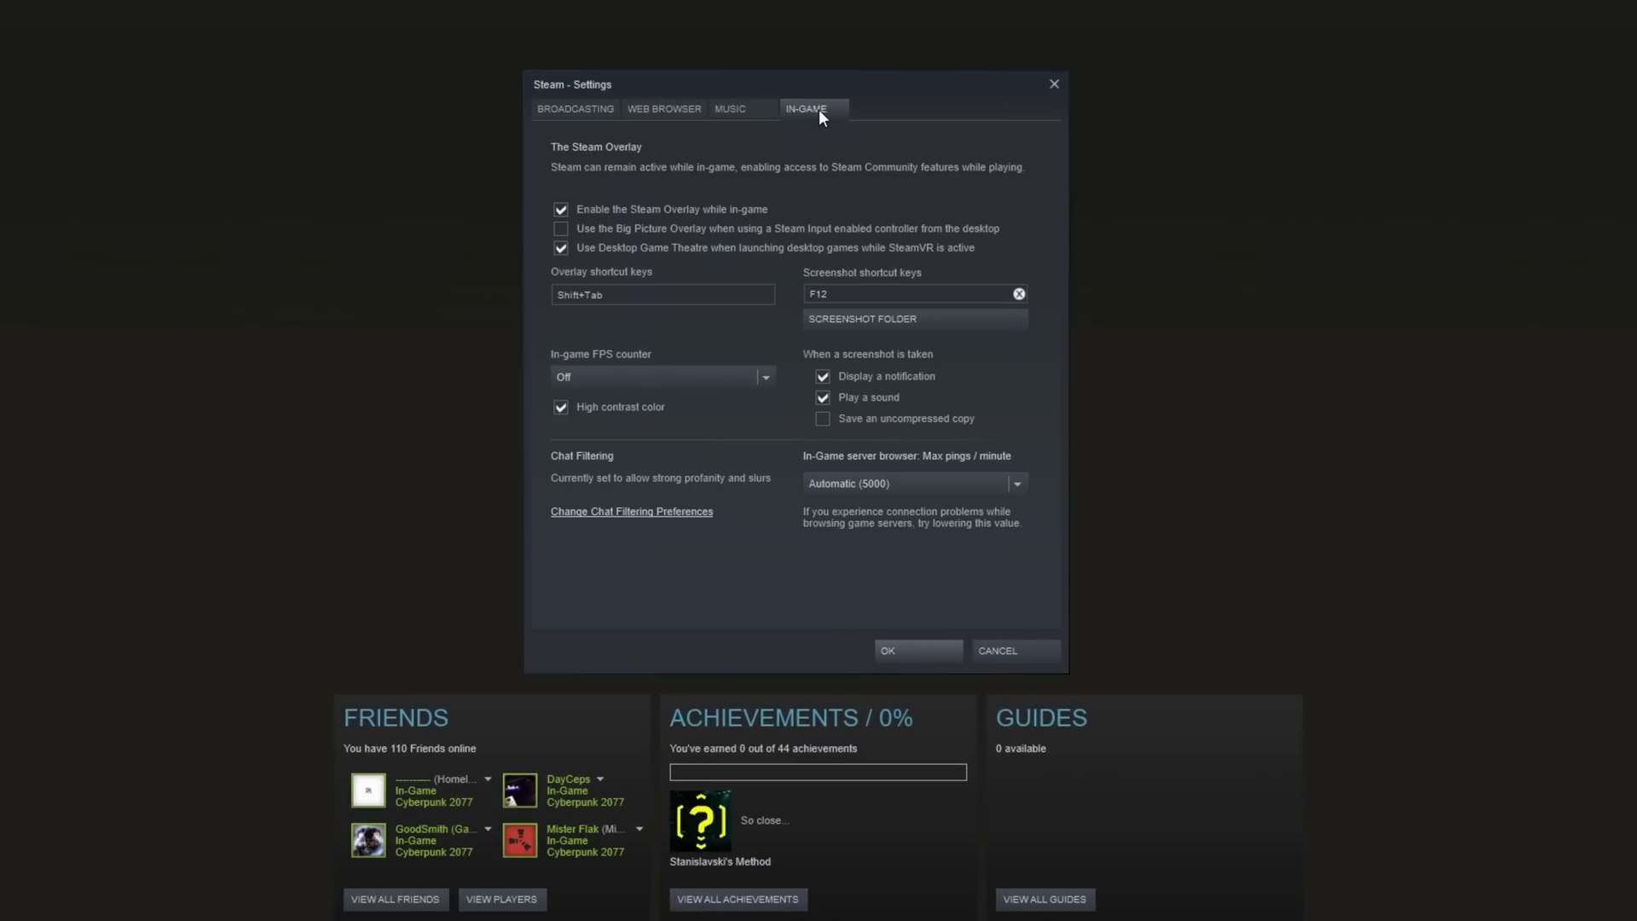
pyautogui.click(762, 381)
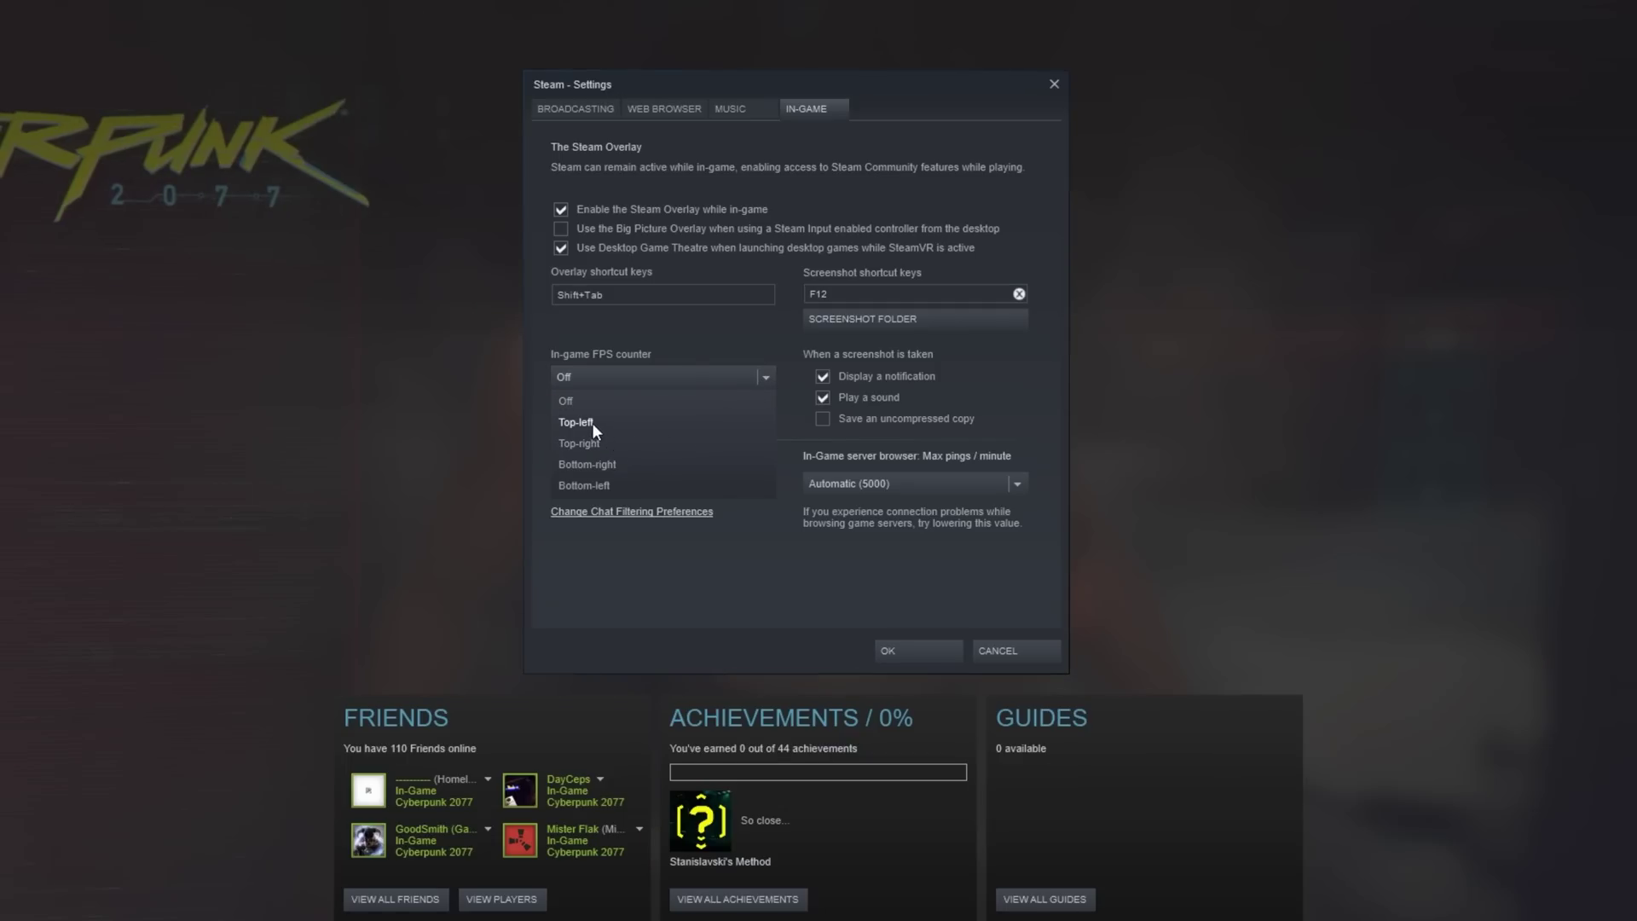
pyautogui.click(591, 422)
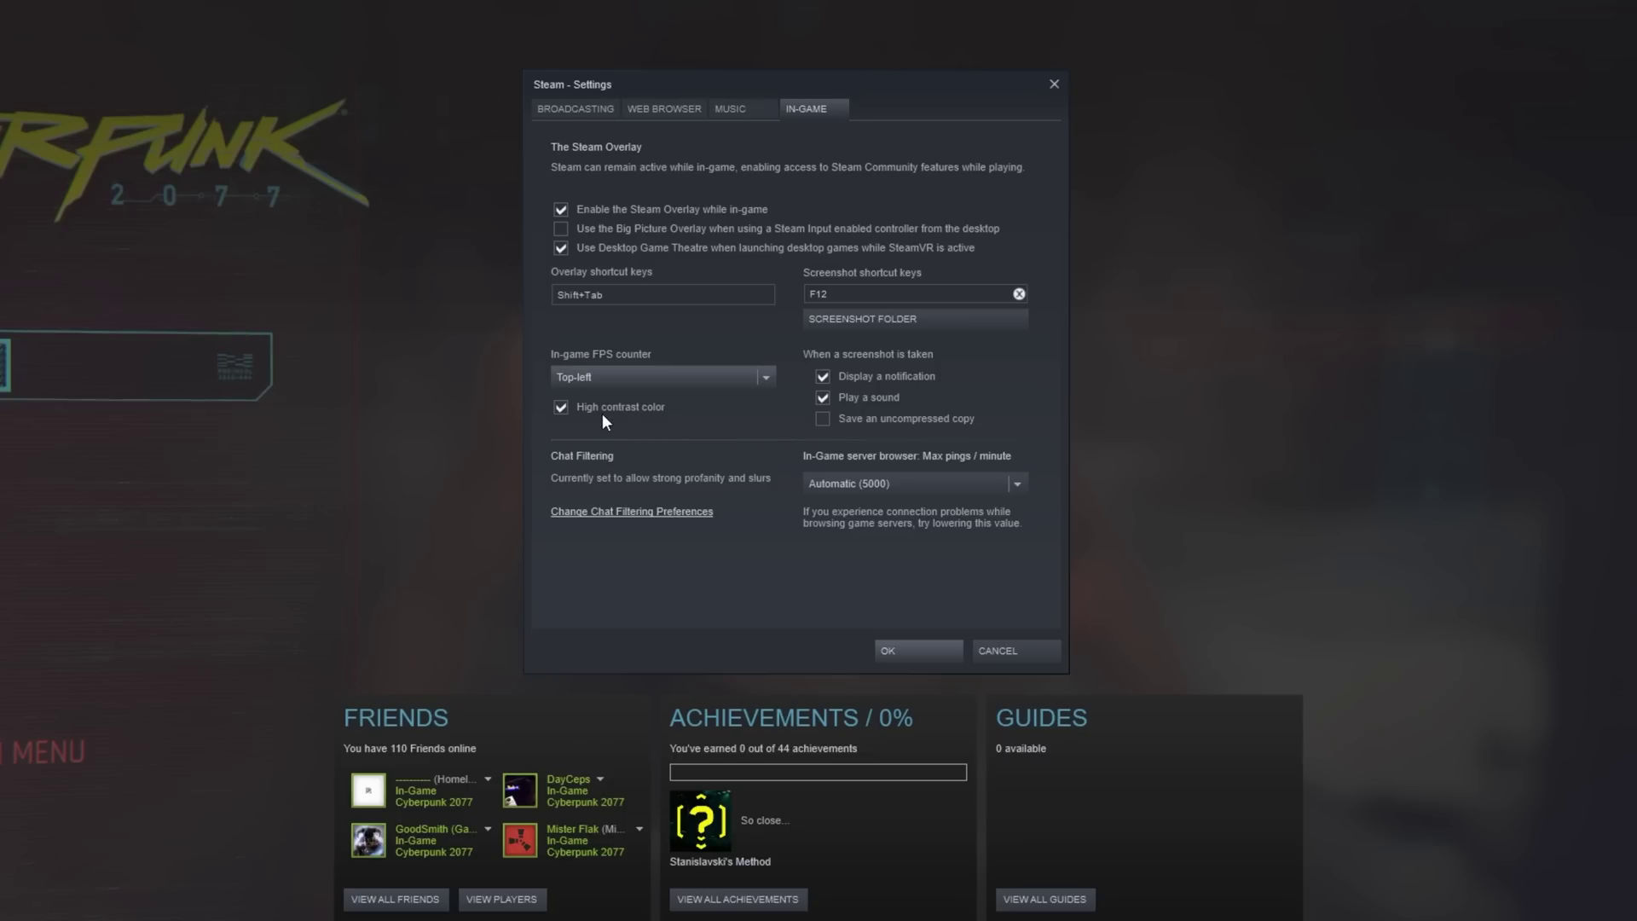
pyautogui.click(915, 643)
pyautogui.hotkey('shift', 'Tab')
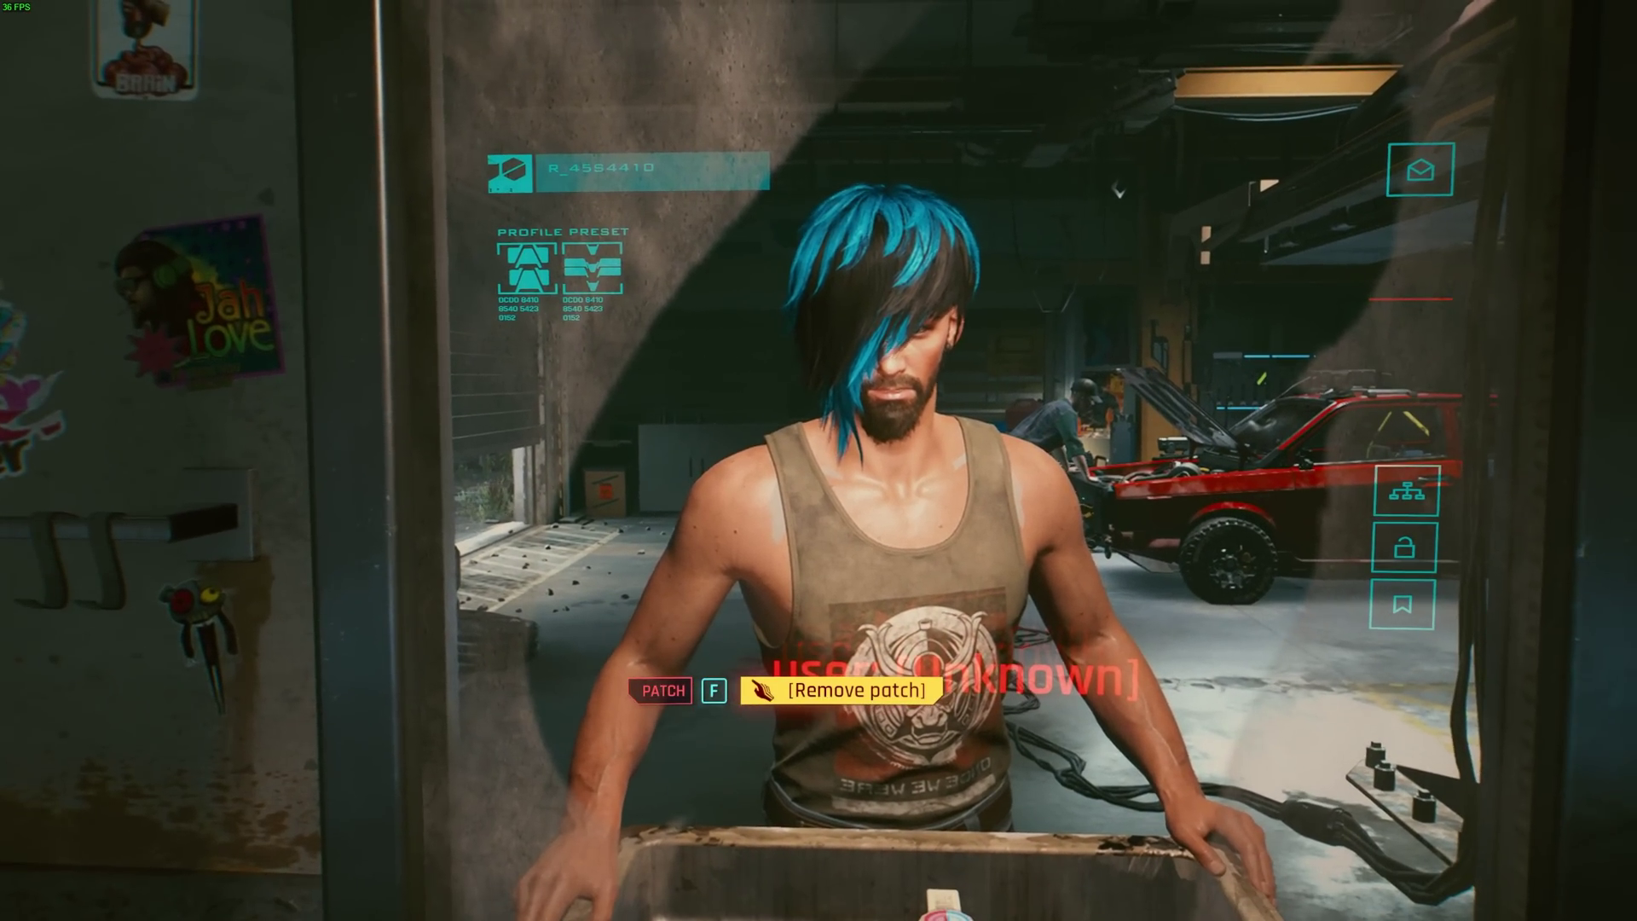
# Step: Pause and open the Graphics settings, scrolling to confirm Ray Tracing, DLSS and FidelityFX CAS are off
pyautogui.press('Escape')
pyautogui.click(192, 554)
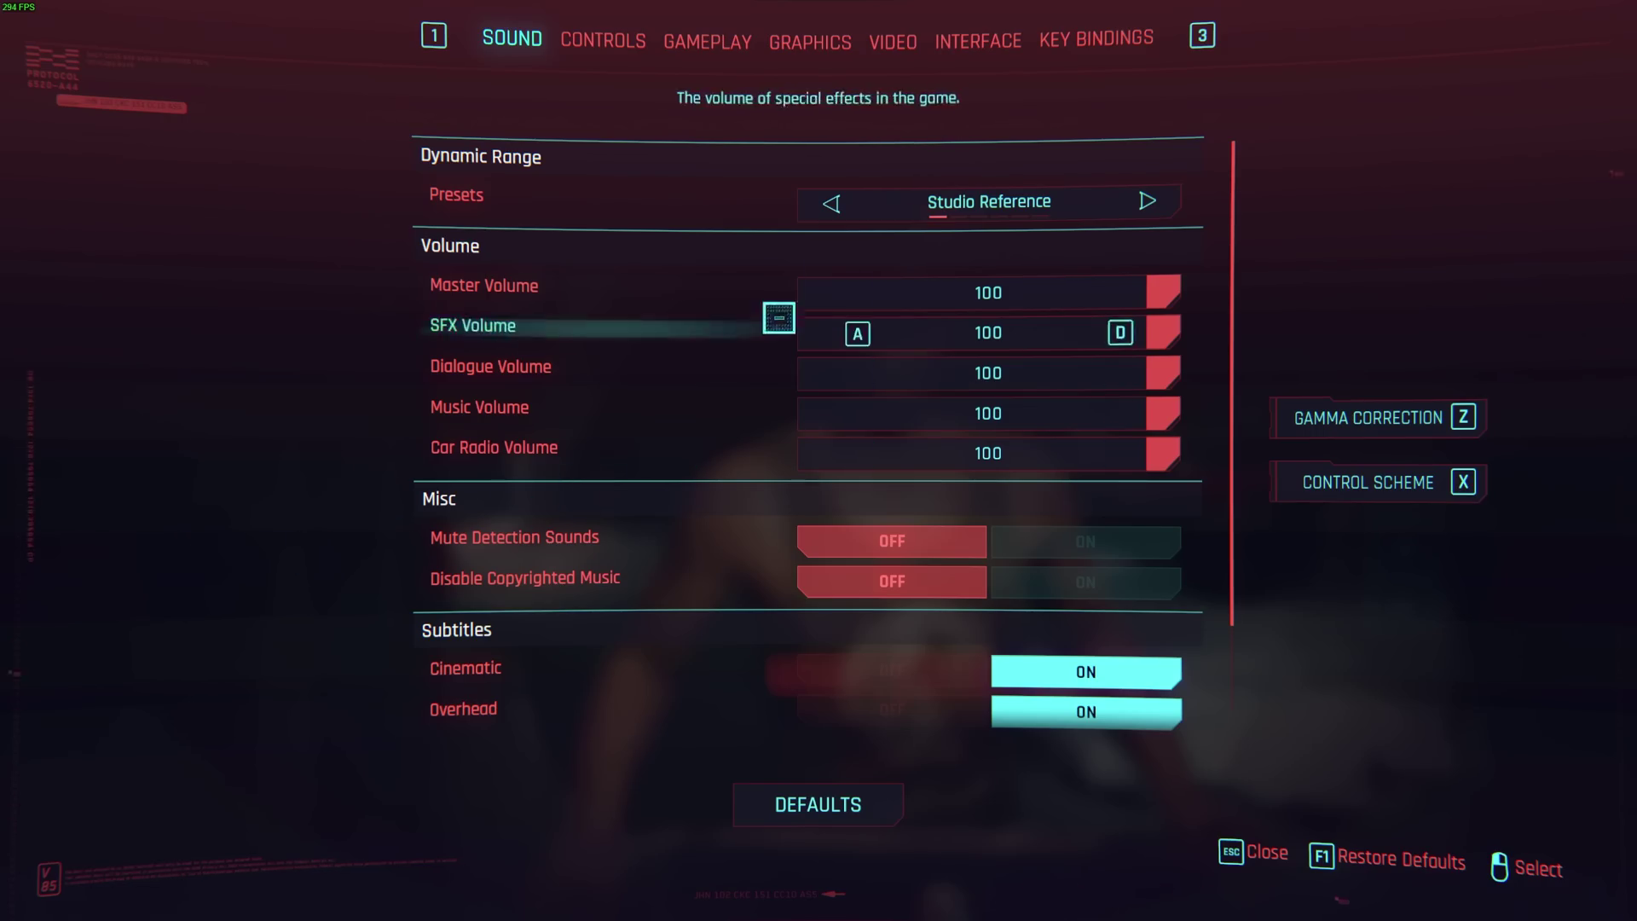
pyautogui.press('3')
pyautogui.press('3')
pyautogui.press('3')
pyautogui.scroll(-2, 778, 560)
pyautogui.scroll(-4, 779, 560)
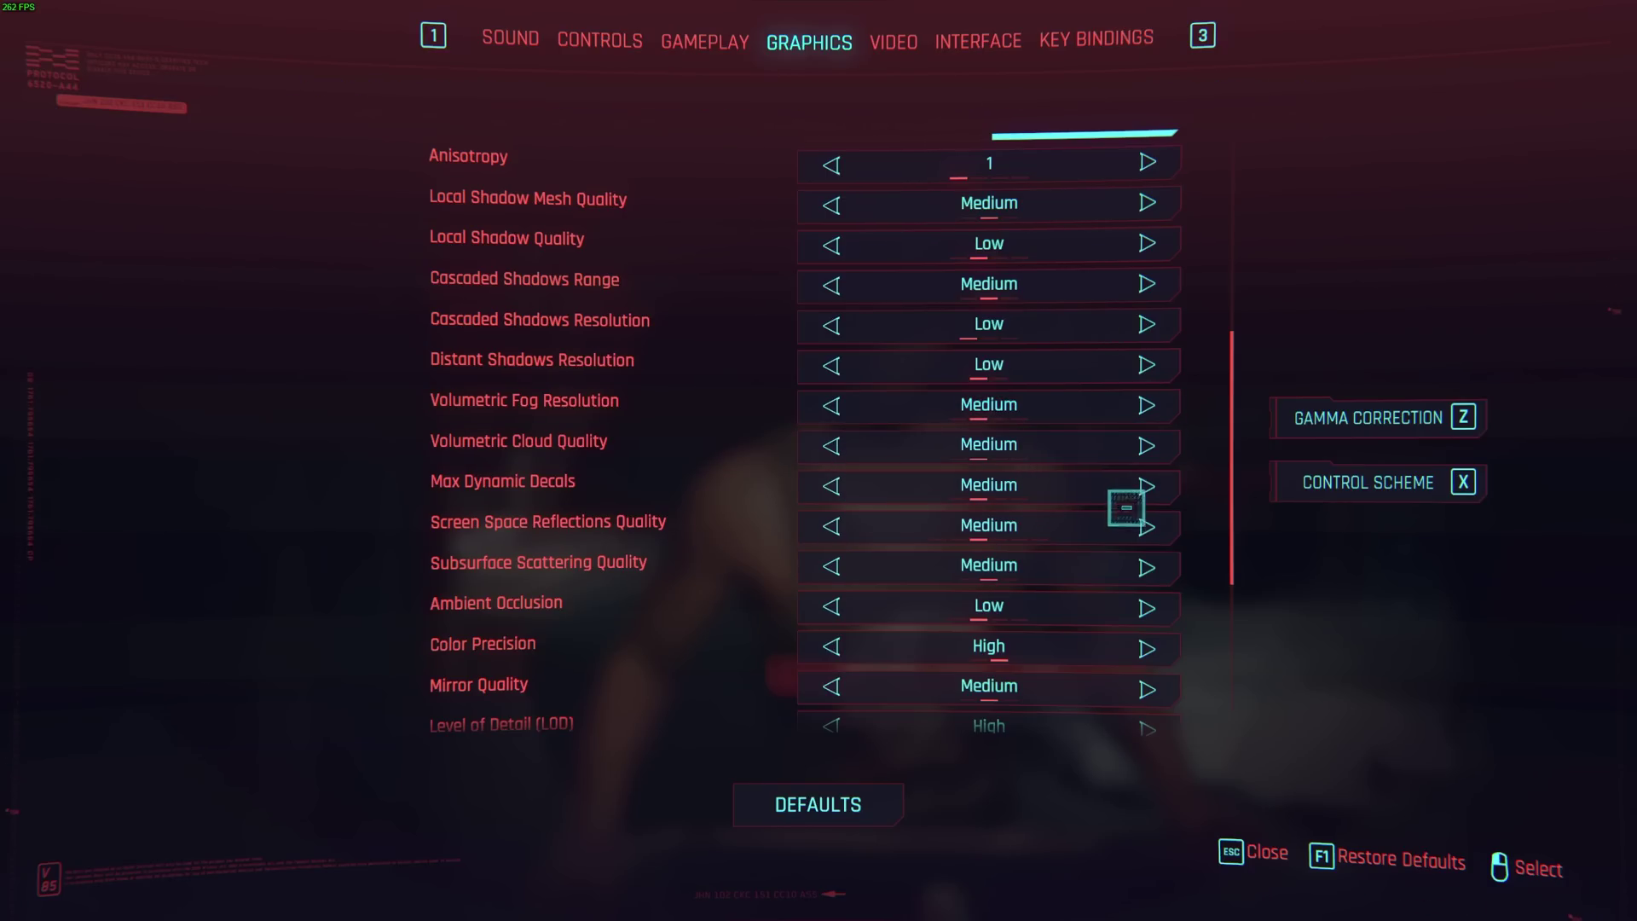
pyautogui.scroll(5, 1128, 511)
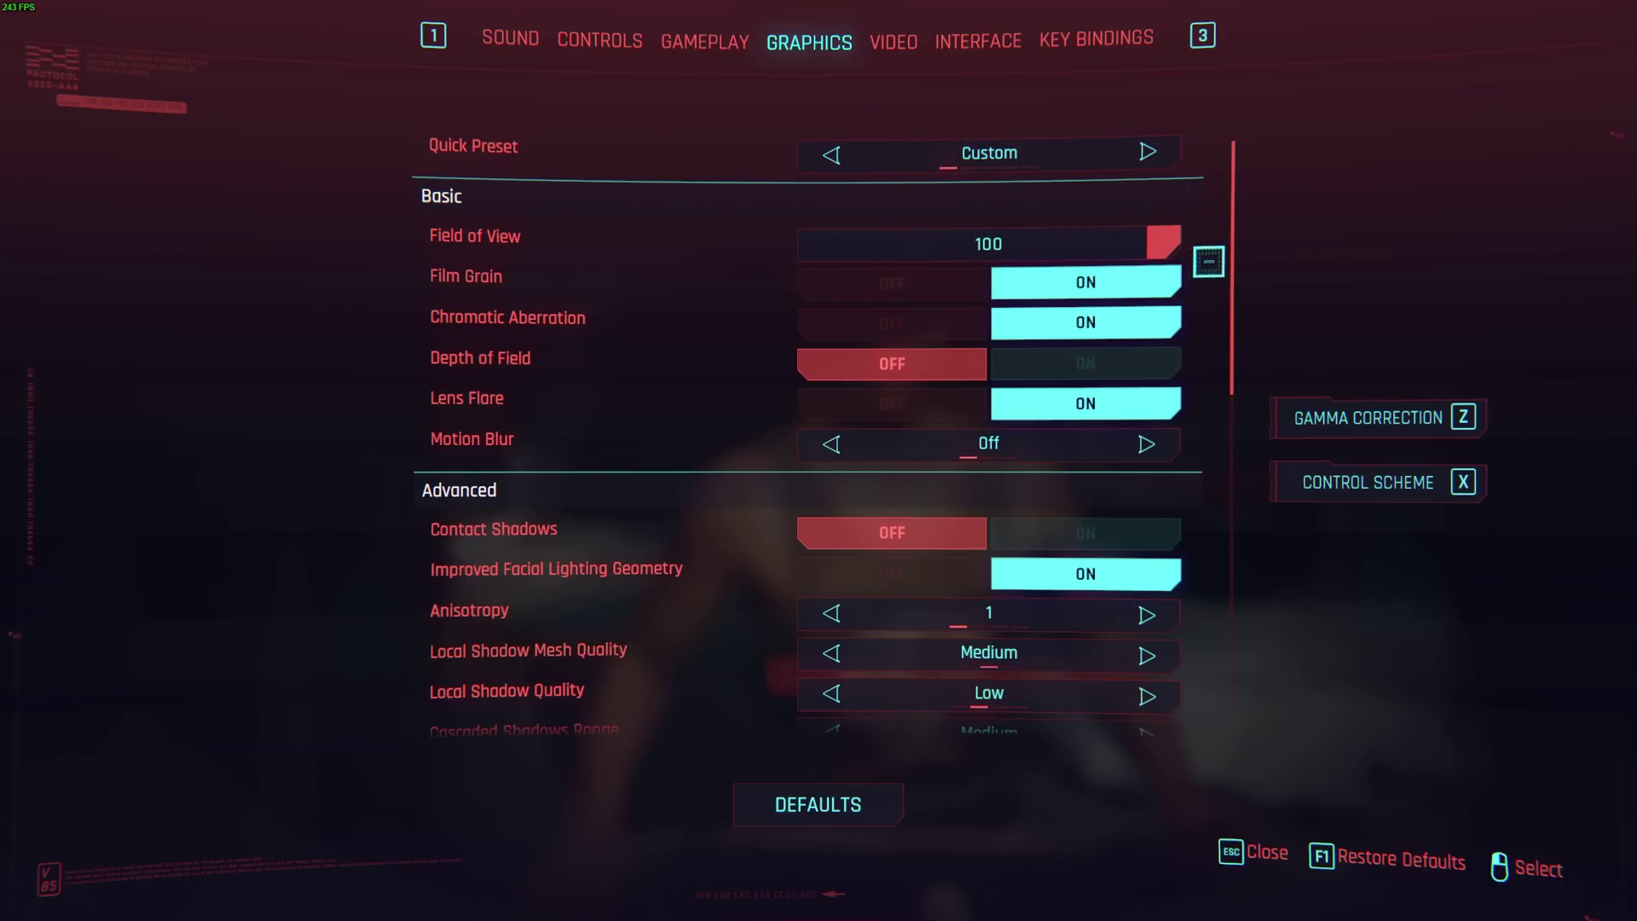
pyautogui.moveTo(1233, 252); pyautogui.dragTo(1242, 432)
pyautogui.scroll(3, 925, 320)
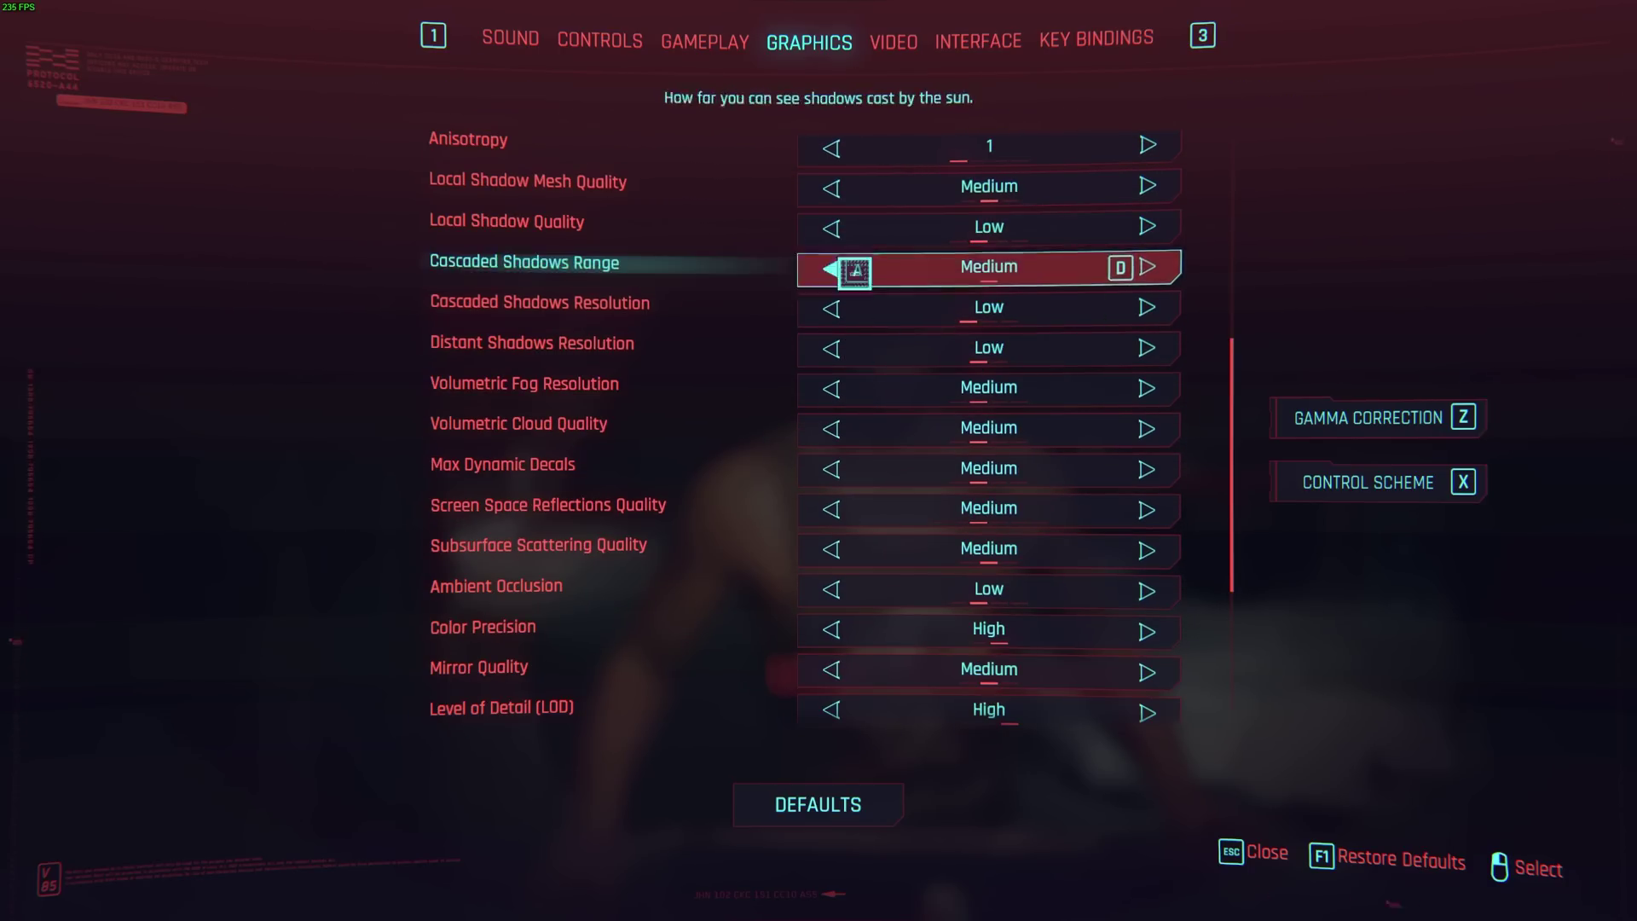
pyautogui.scroll(-5, 826, 695)
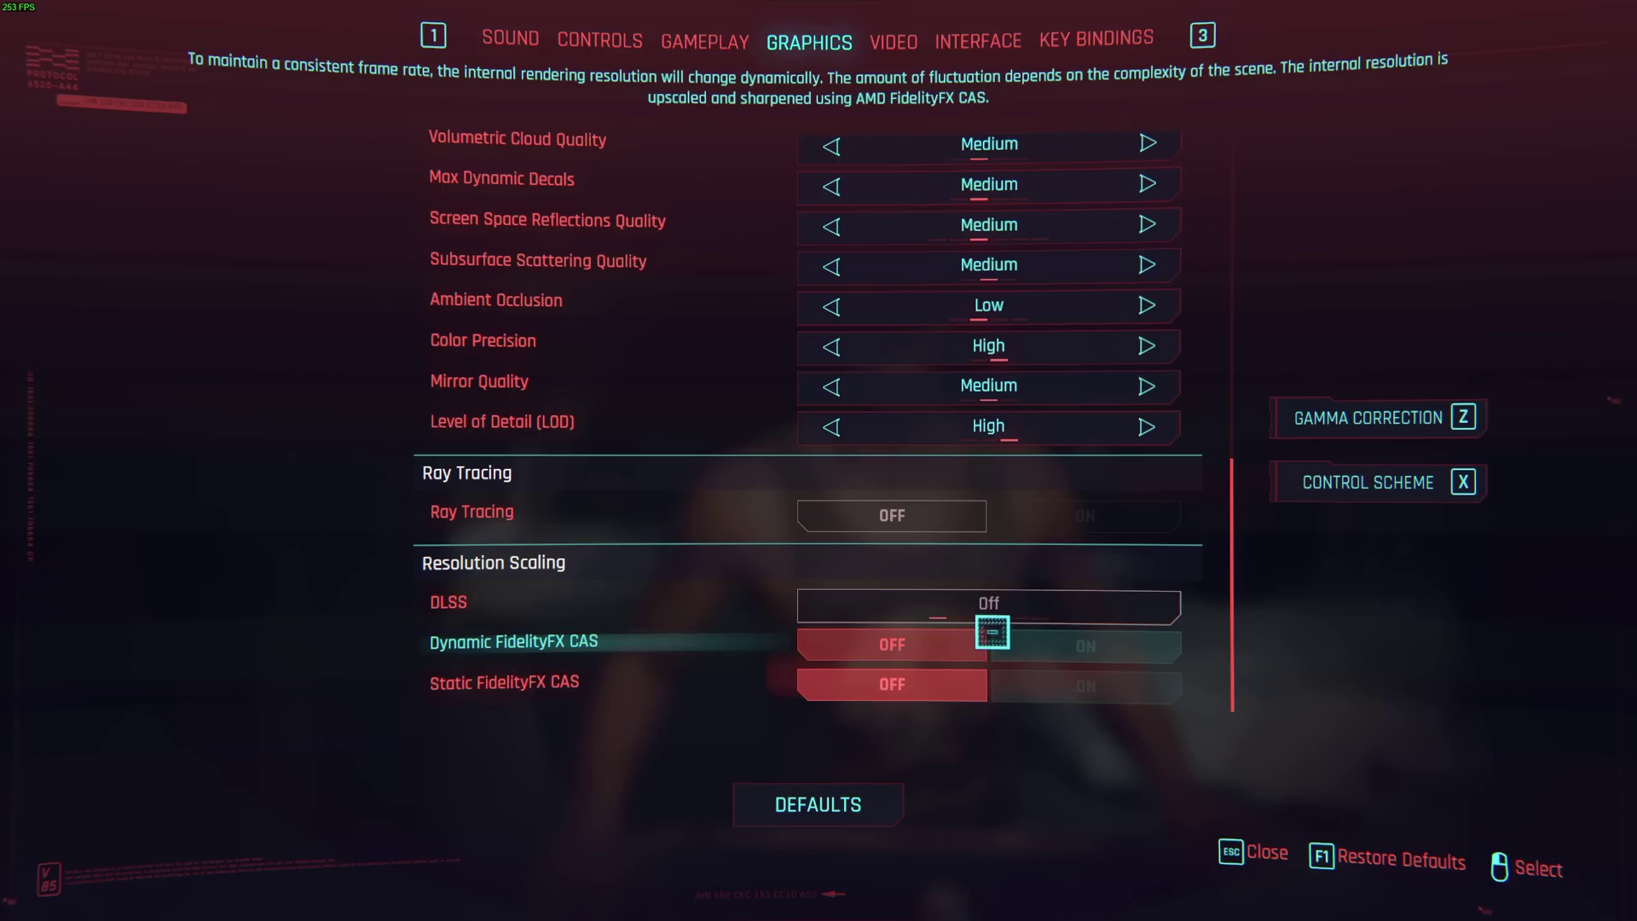
# Step: Leave the settings and resume play in the garage scene, now running around 179 FPS
pyautogui.press('Escape')
pyautogui.click(262, 396)
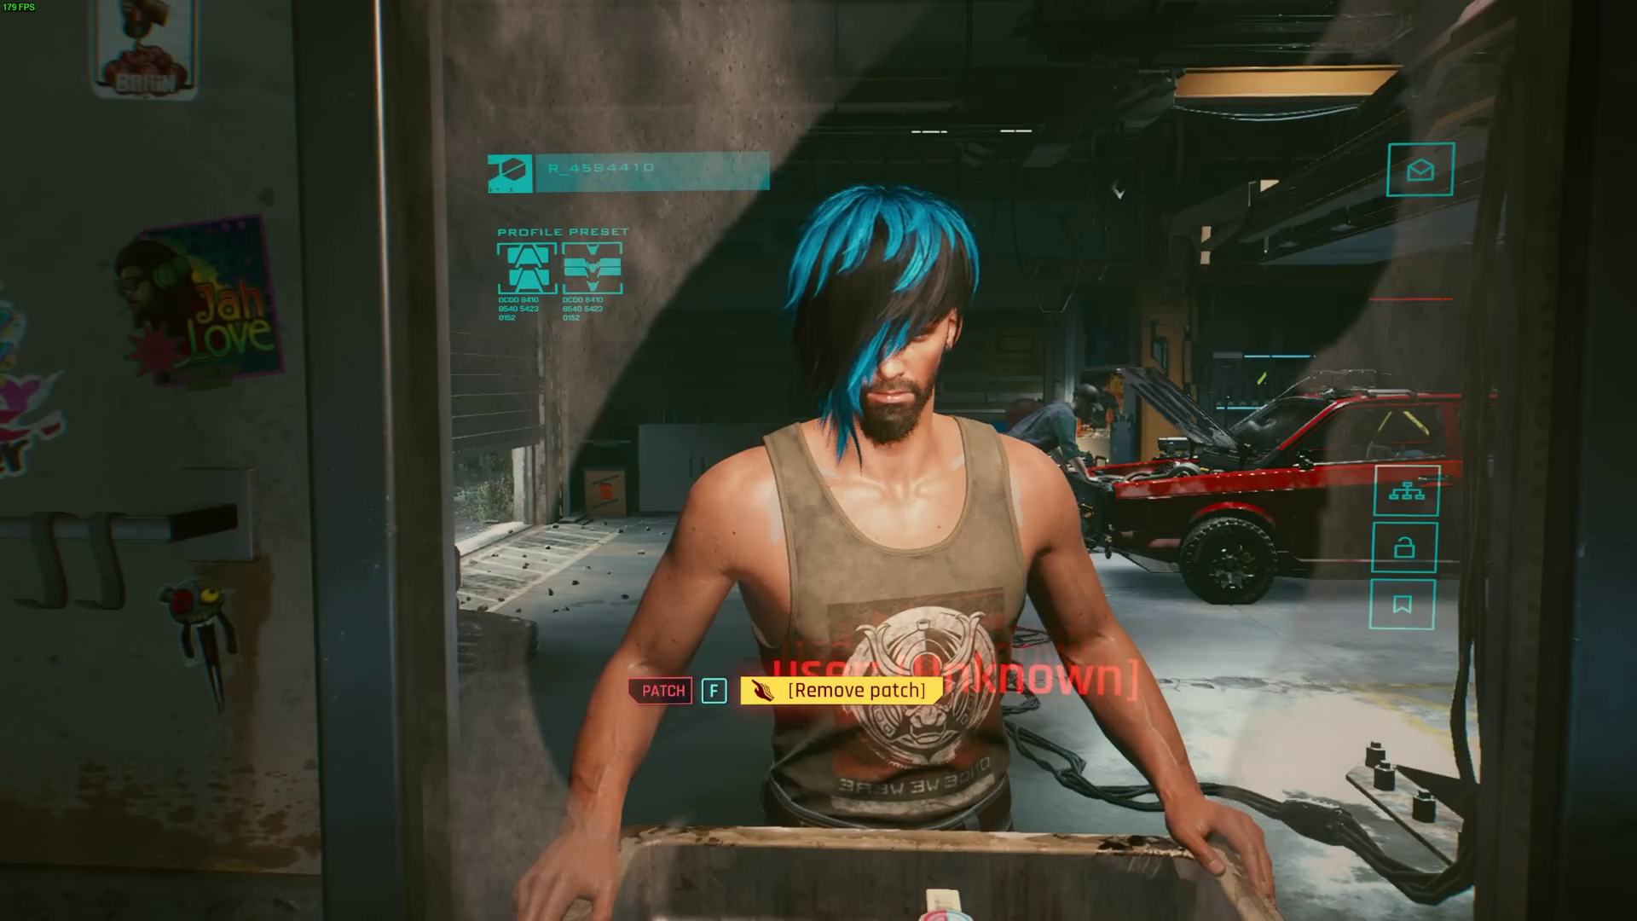